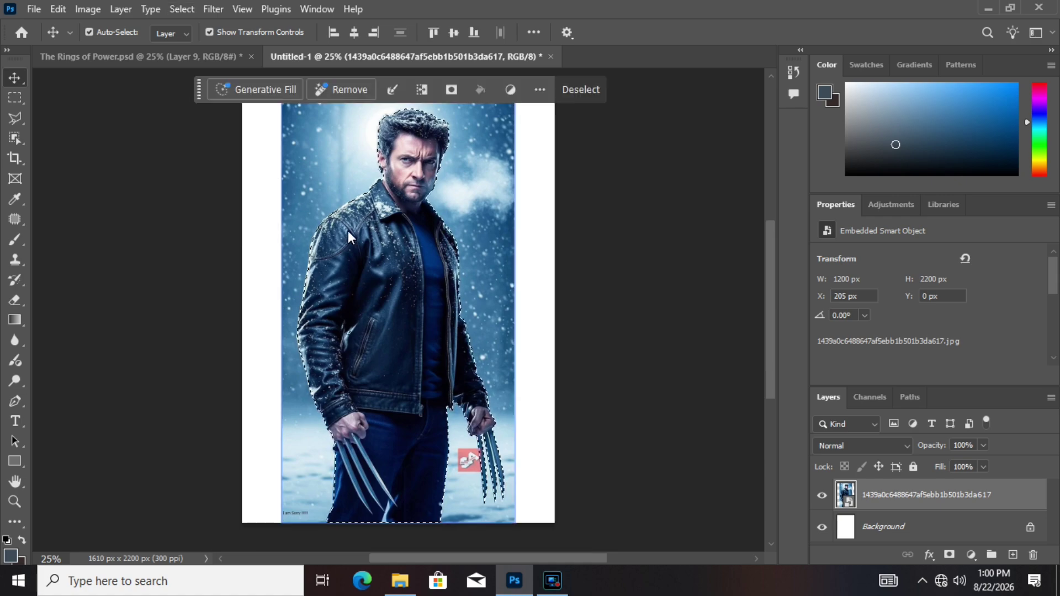
Send the man's selection through Select and Mask and apply it as a layer mask on his photo layer
left_click(181, 8)
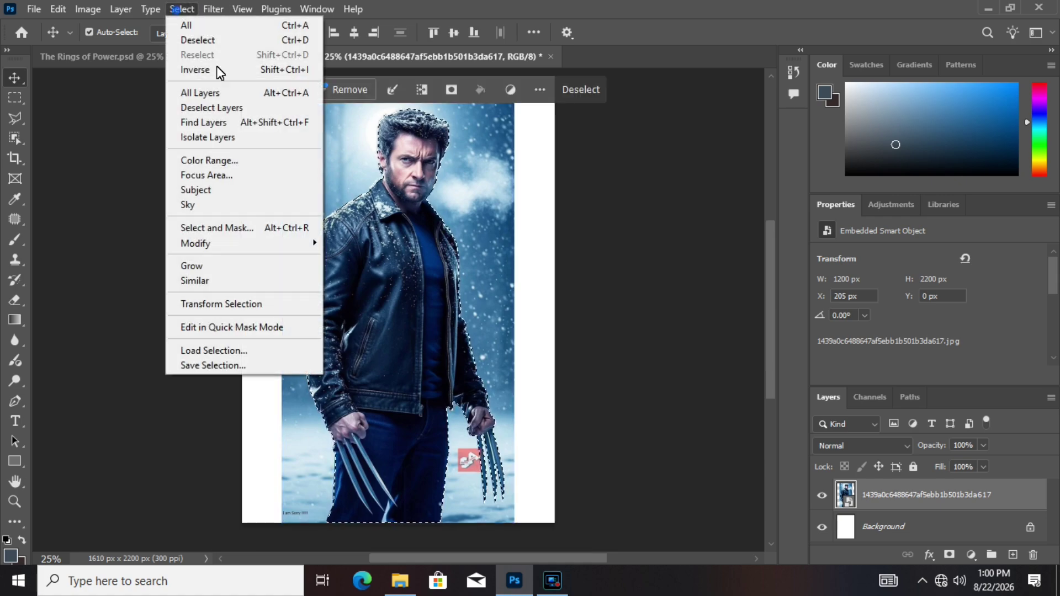
left_click(239, 226)
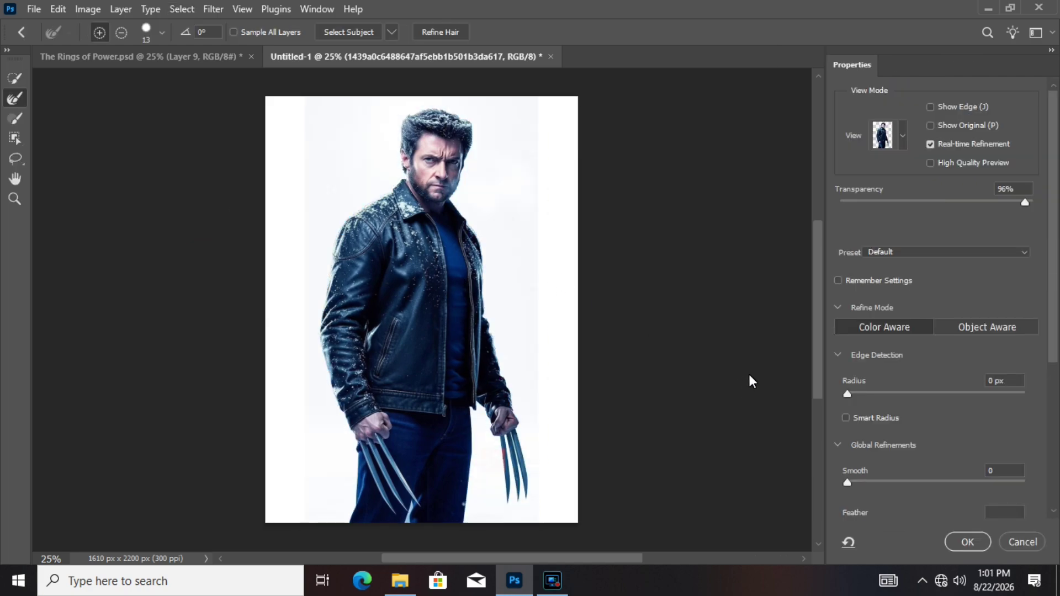
left_click(965, 542)
left_click(949, 556)
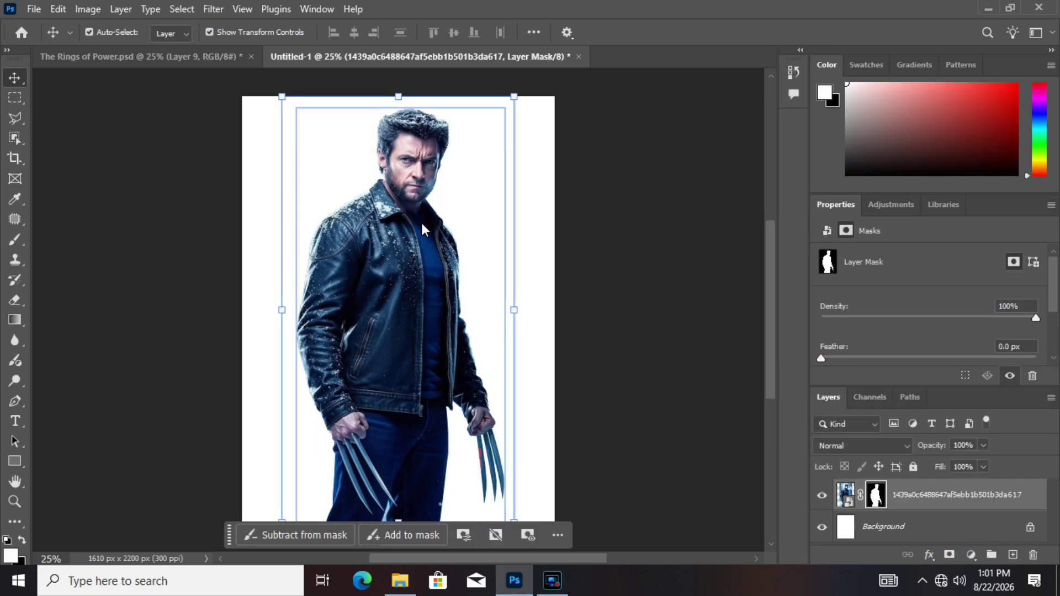
Scale the cut-out man down to about 88% against the canvas's lower edge and shift him right
left_click(521, 181)
left_click(530, 174)
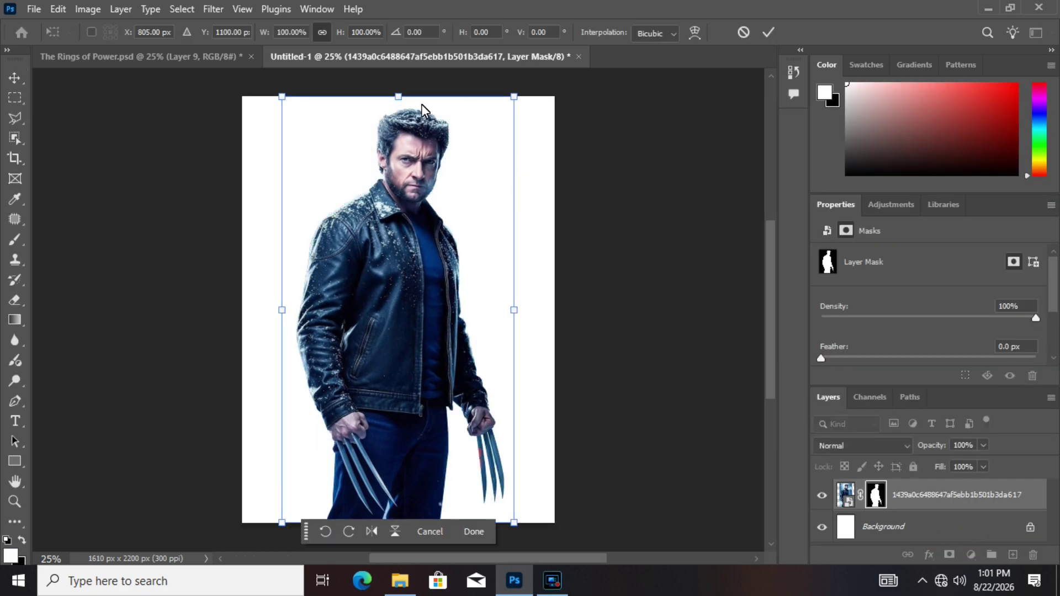
left_click_drag(398, 98, 396, 135)
left_click_drag(417, 298, 443, 301)
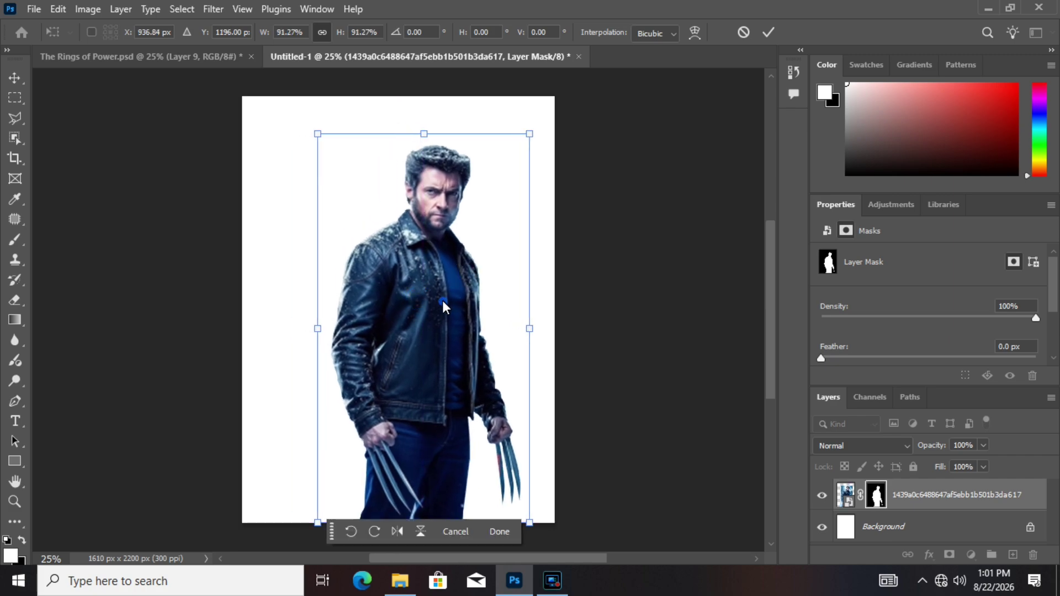
left_click_drag(422, 132, 423, 144)
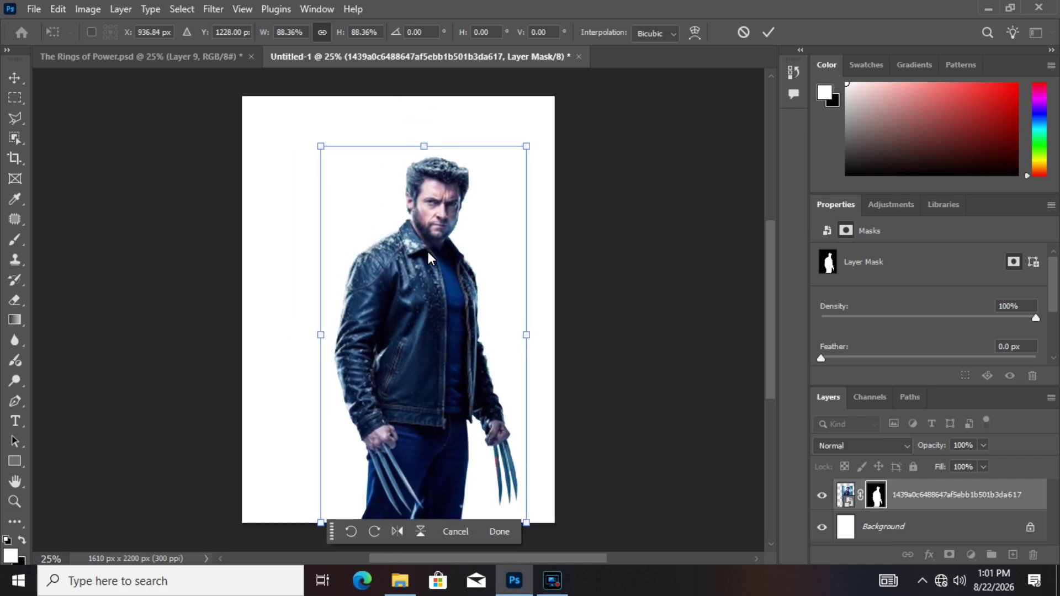
double_click(431, 254)
left_click(313, 205)
left_click(296, 211)
left_click(252, 271)
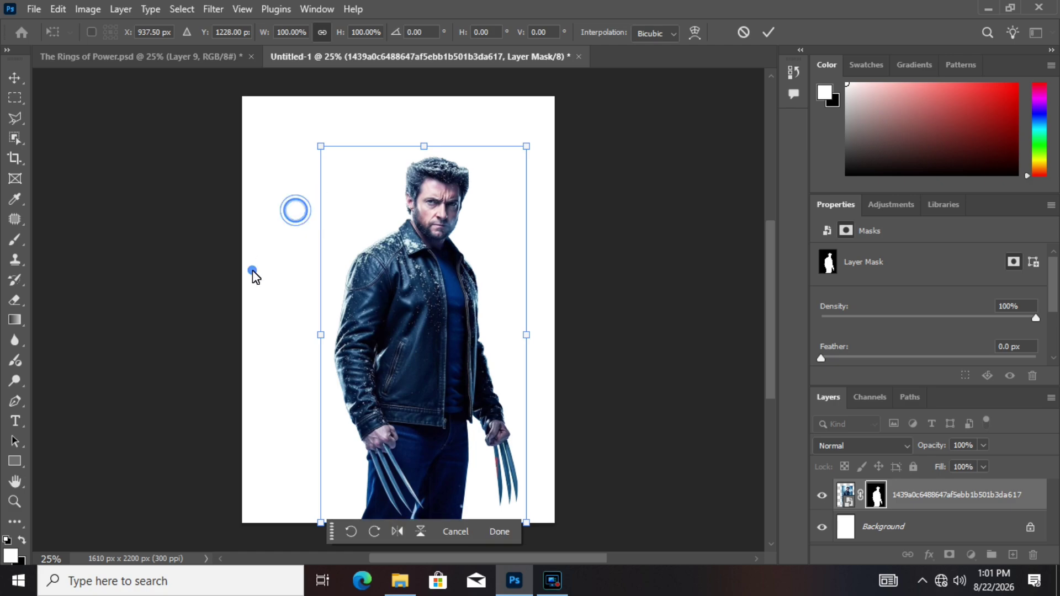
double_click(382, 252)
left_click(262, 222)
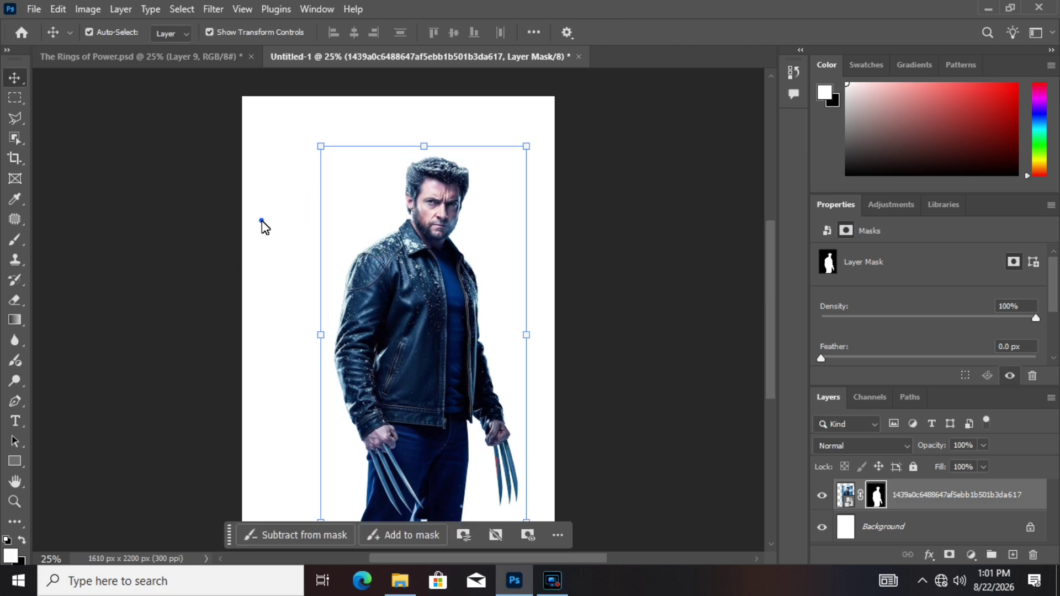
Move the cut-out man left and enlarge him until he nearly fills the canvas height
left_click_drag(415, 307, 383, 284)
left_click_drag(394, 146, 398, 105)
key("Return")
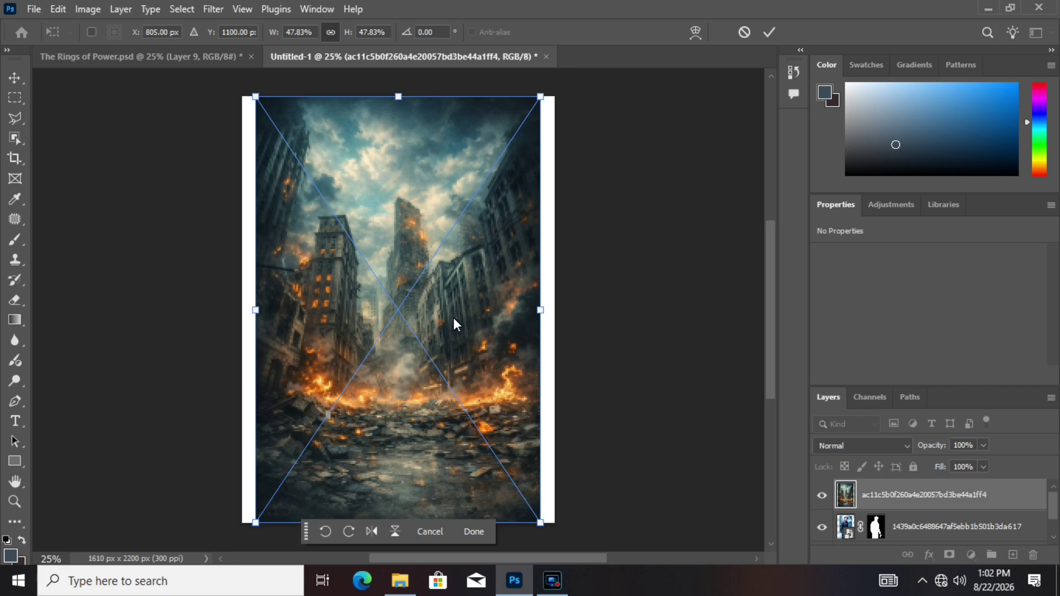
Enlarge the placed burning-city image on both sides until it spans the full 1610 px canvas width
left_click_drag(541, 310, 554, 309)
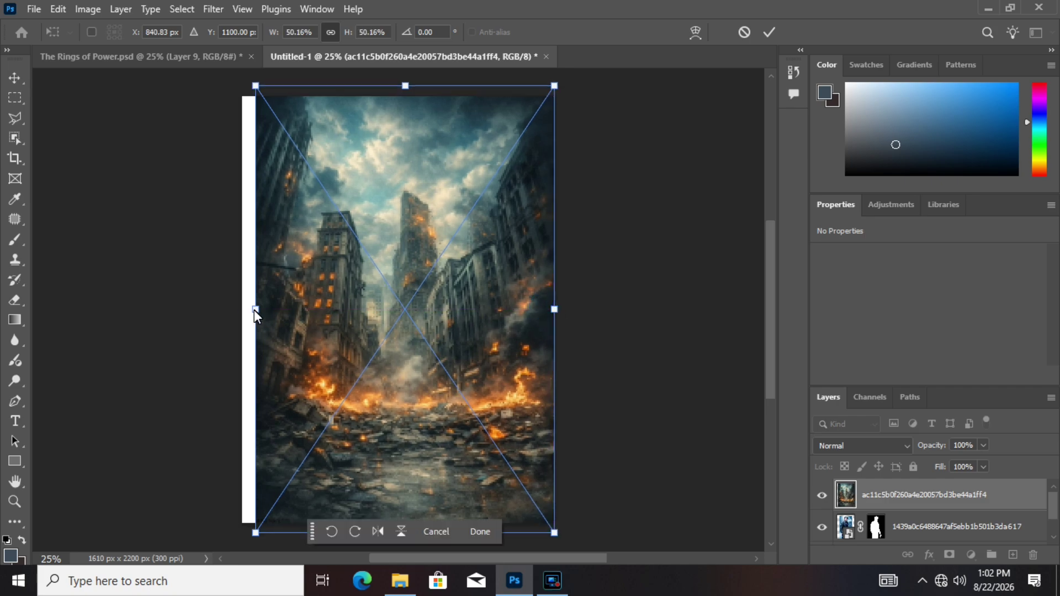
left_click_drag(254, 310, 235, 313)
double_click(429, 303)
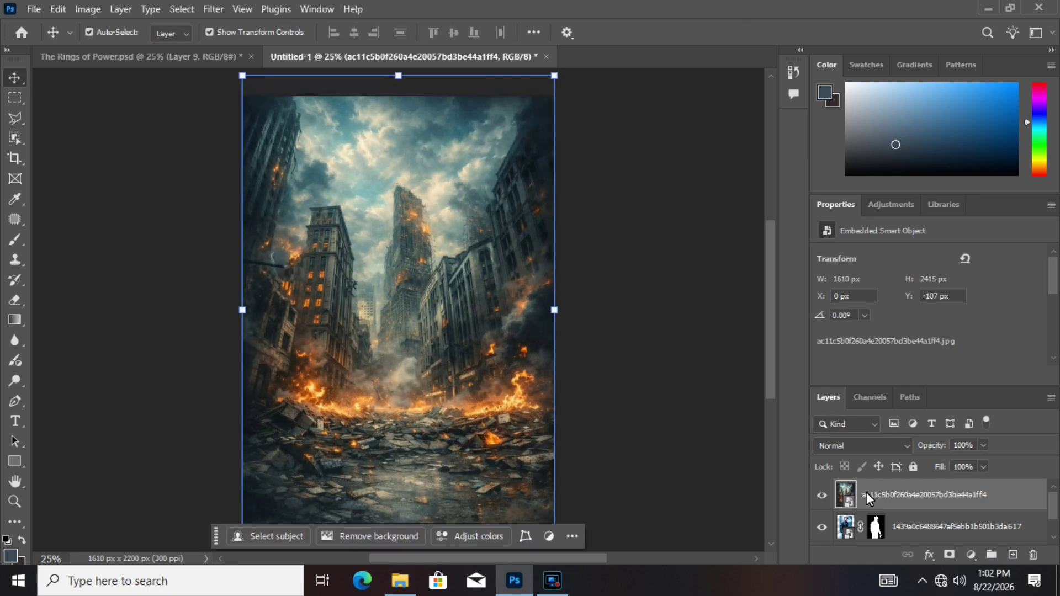
Place the burning-city layer beneath the man's layer and centre the man horizontally on the canvas
left_click_drag(866, 493, 866, 528)
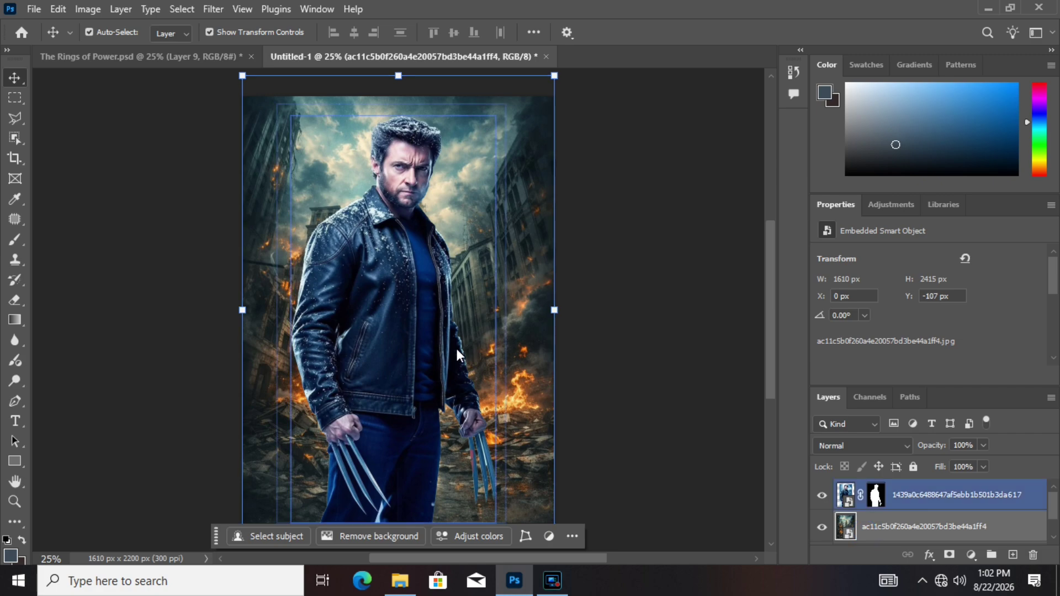
left_click_drag(405, 278, 412, 278)
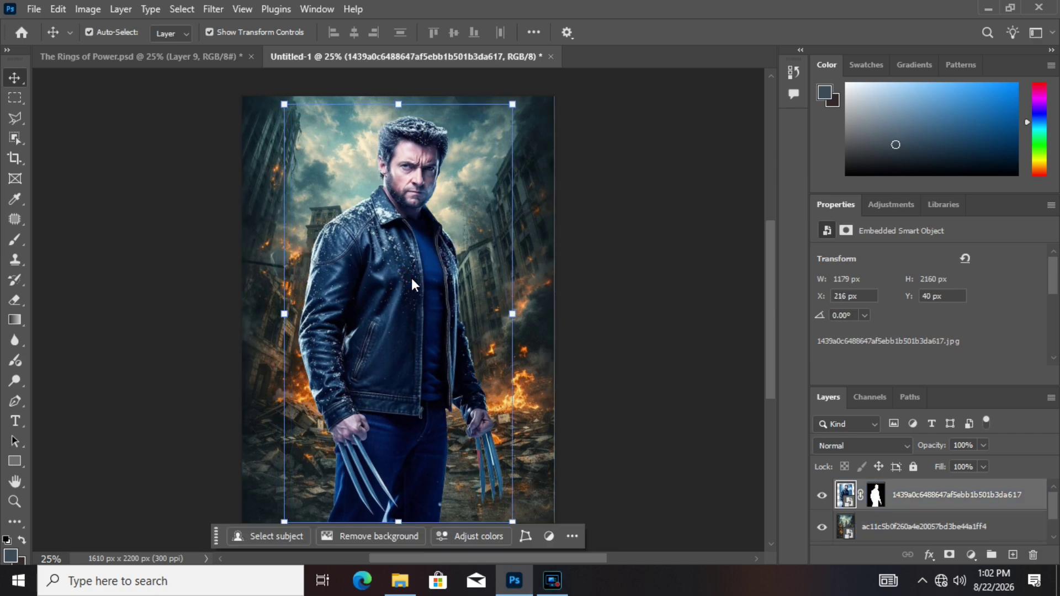
left_click(553, 580)
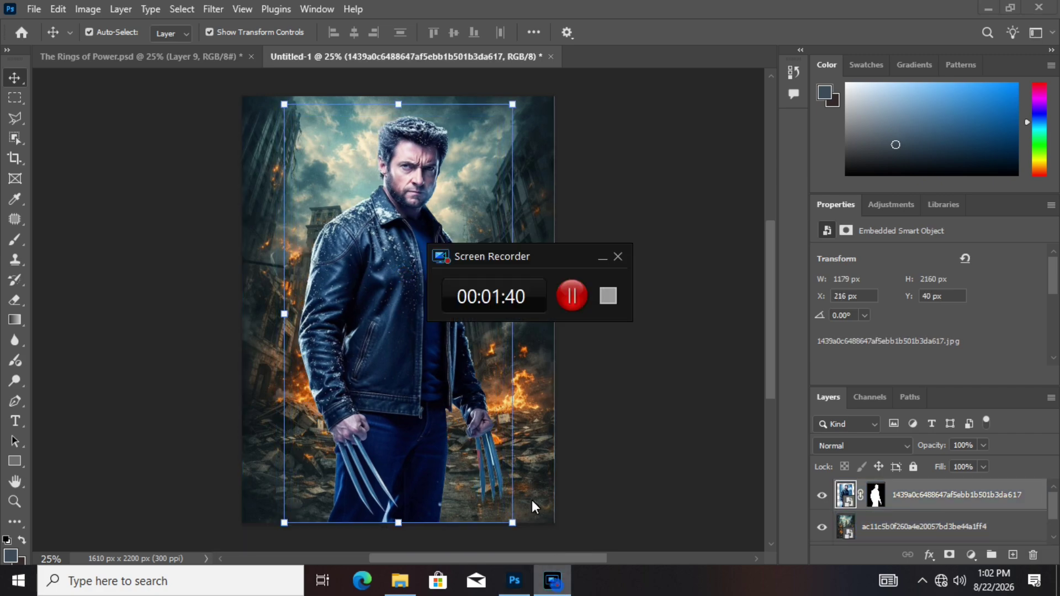
left_click(584, 291)
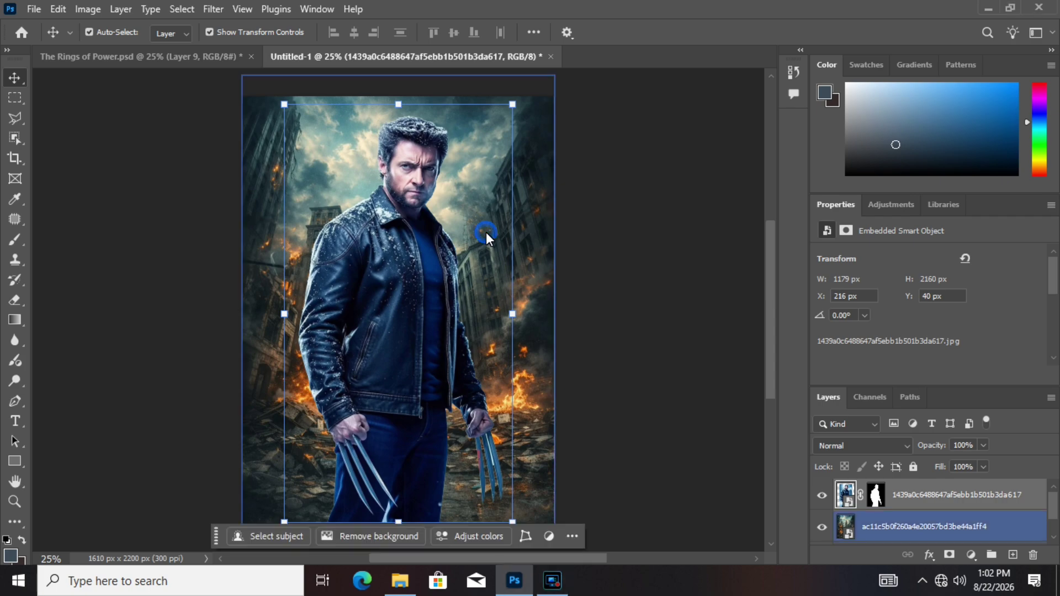
left_click(88, 9)
mouse_move(188, 49)
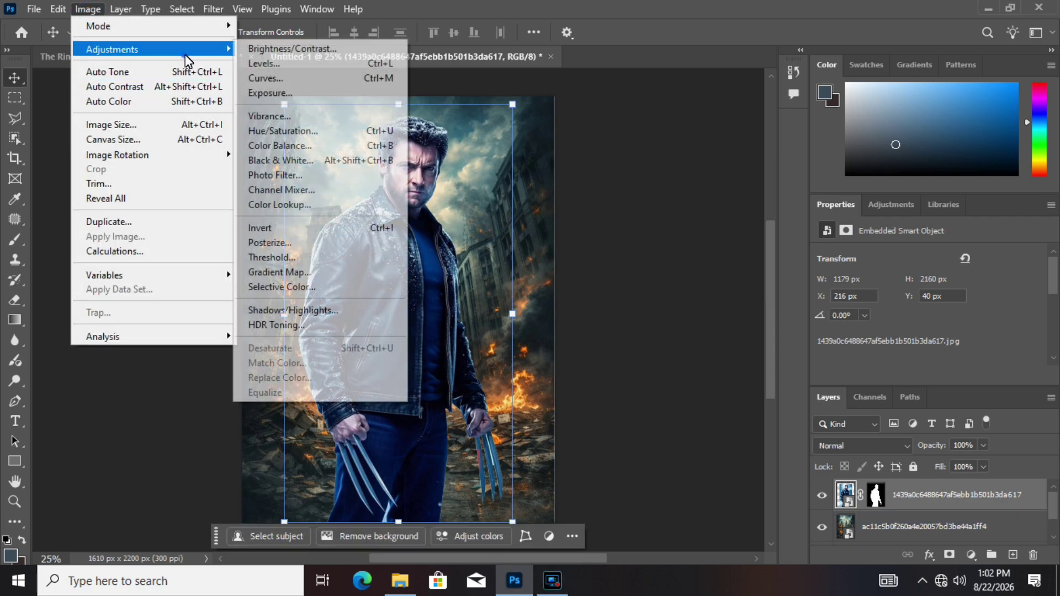
left_click(325, 146)
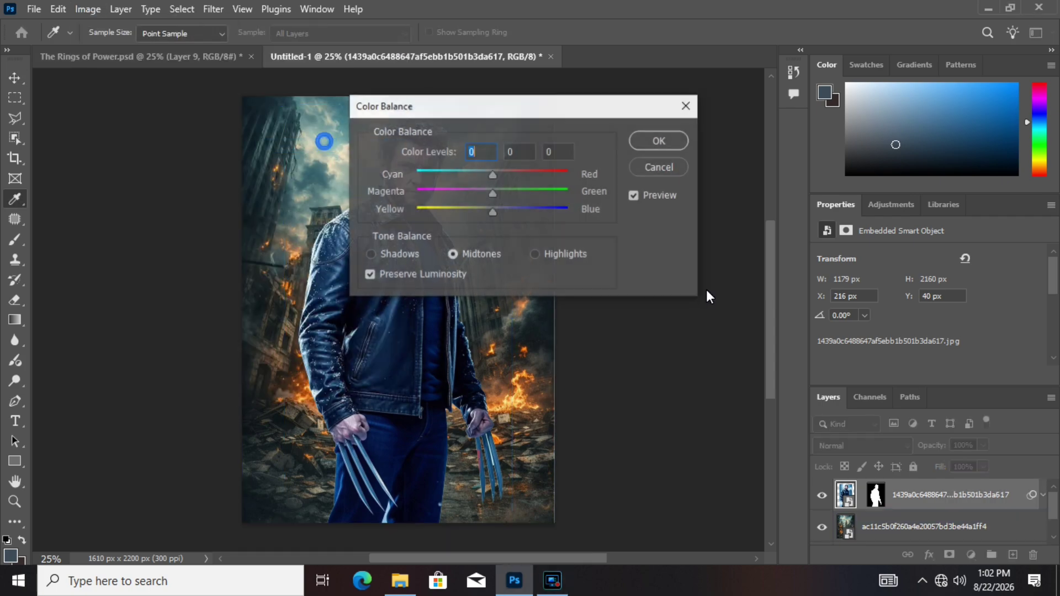
left_click_drag(460, 176, 492, 180)
left_click(649, 167)
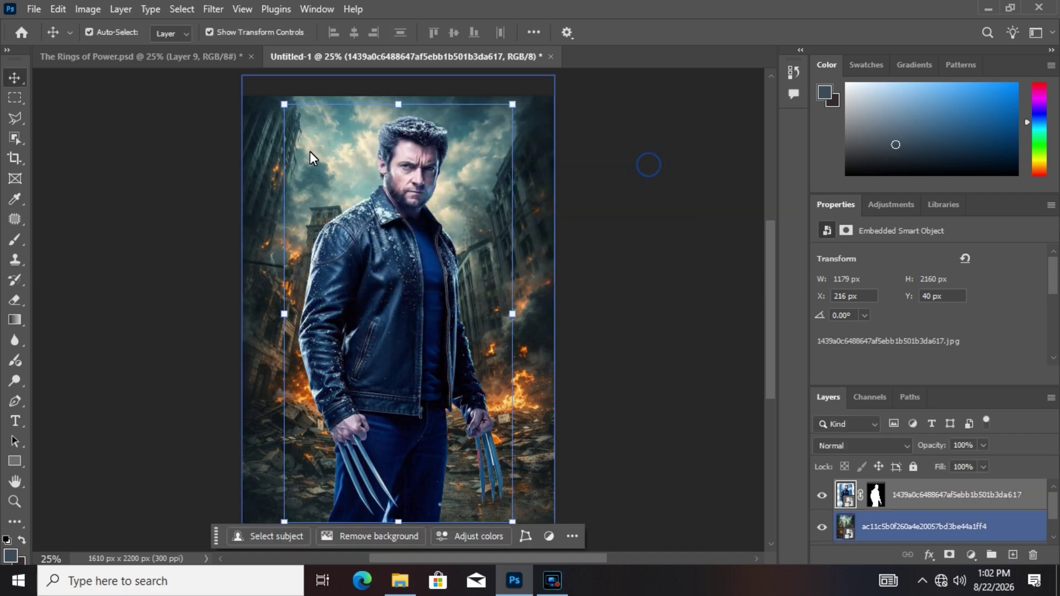
Apply a Color Balance adjustment to the burning-city layer with midtones Yellow–Blue at +38
left_click(263, 164)
left_click(100, 11)
mouse_move(165, 48)
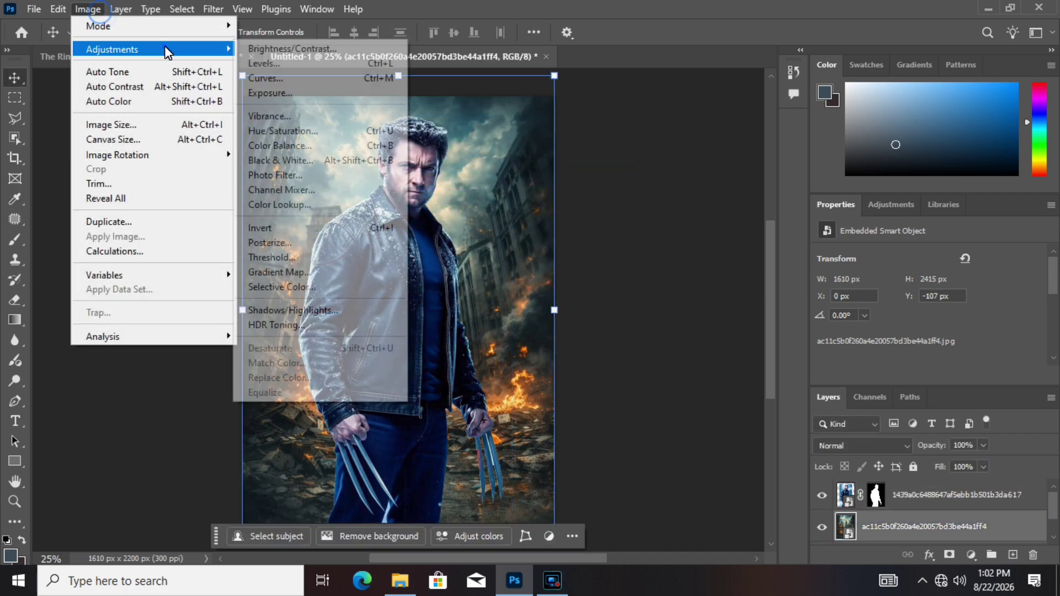
left_click(327, 145)
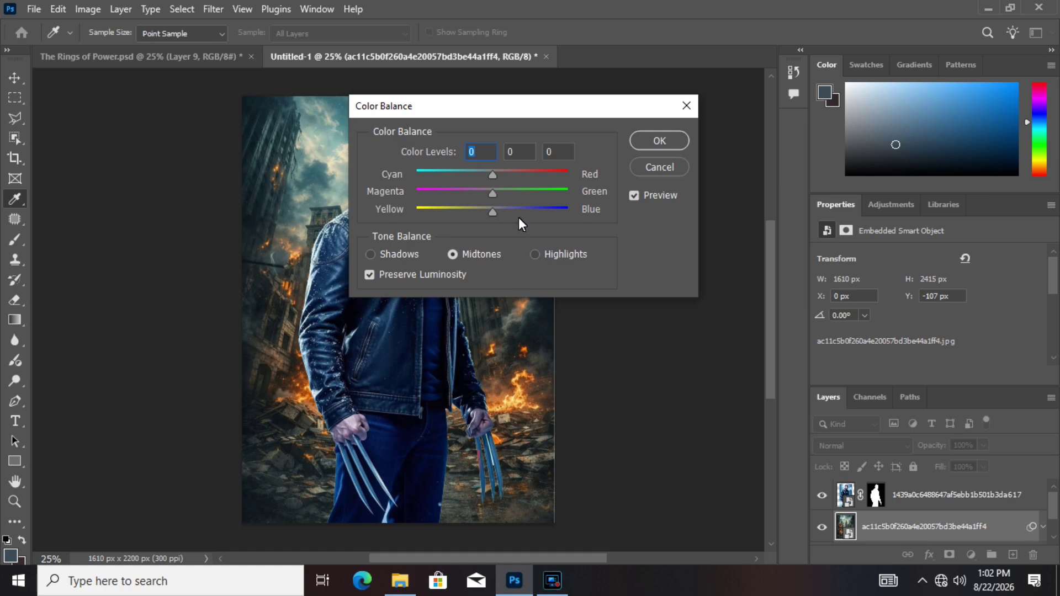
mouse_move(518, 216)
left_mouse_down()
mouse_move(534, 214)
mouse_move(521, 216)
left_mouse_up()
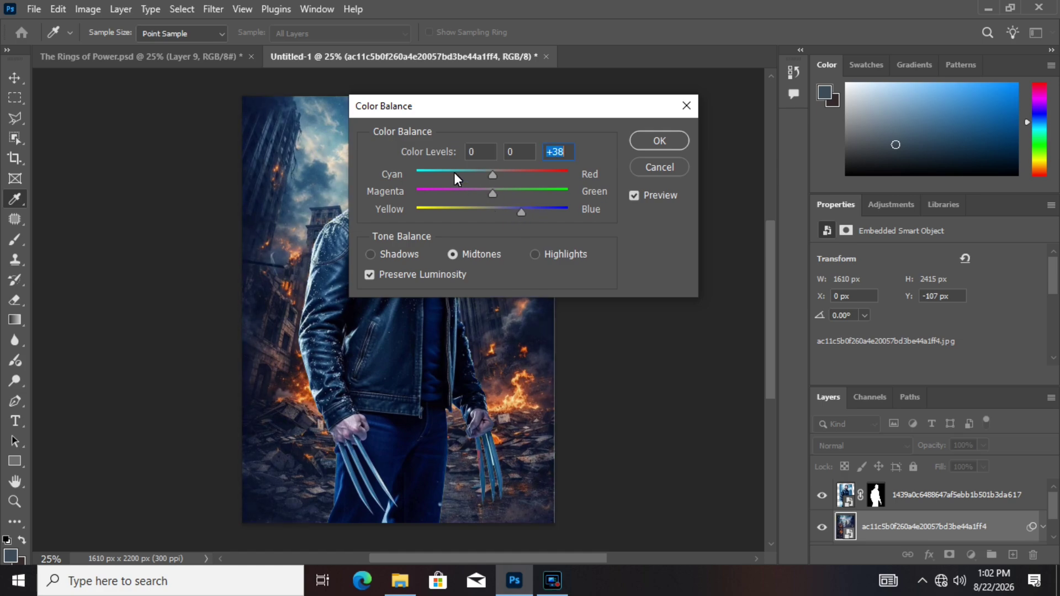
left_click(454, 172)
key("ctrl+z")
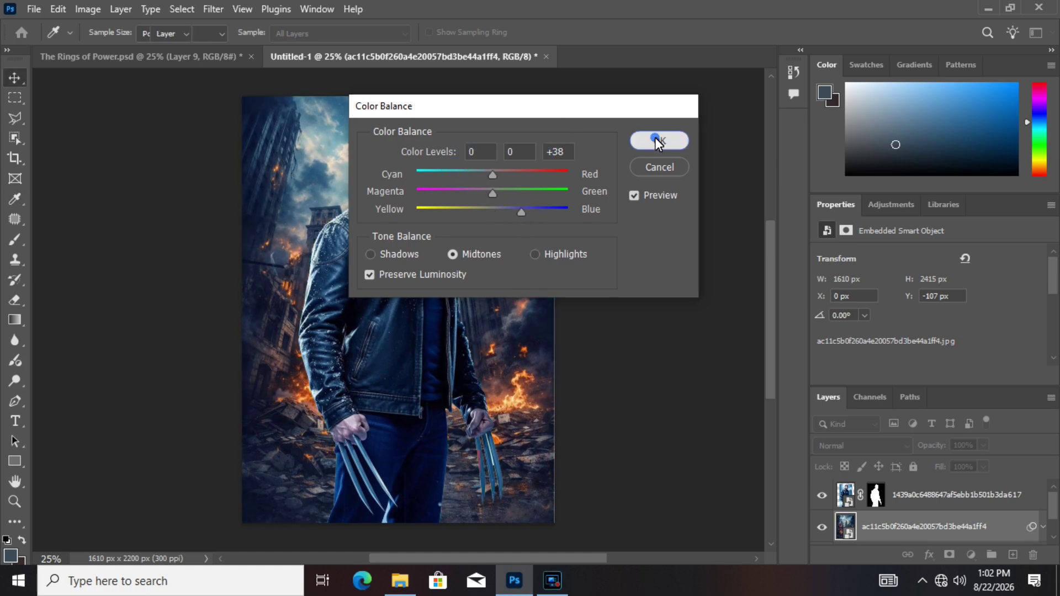
left_click(655, 141)
right_click(947, 533)
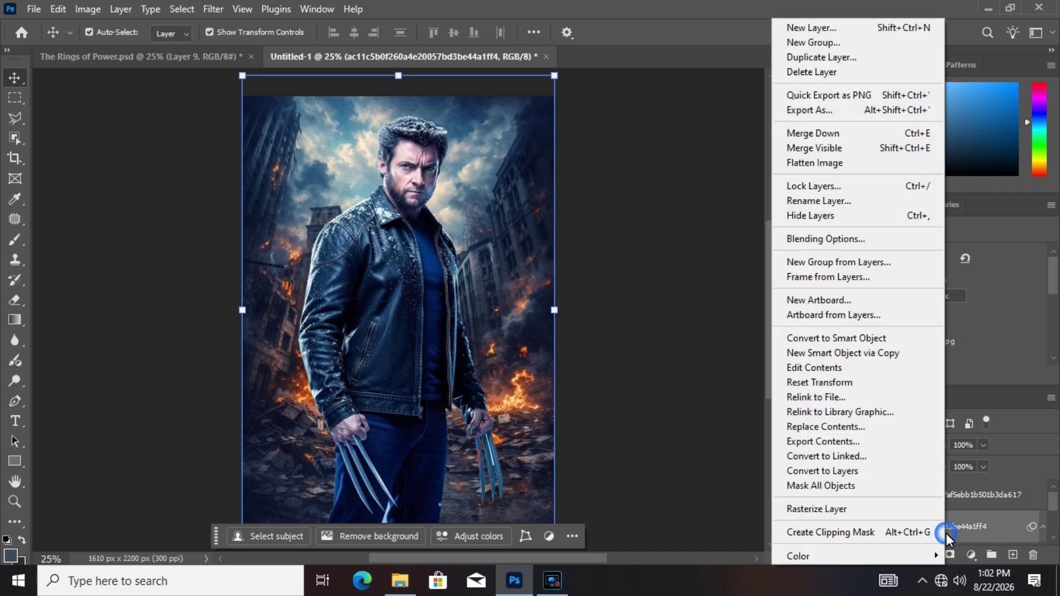
left_click(976, 531)
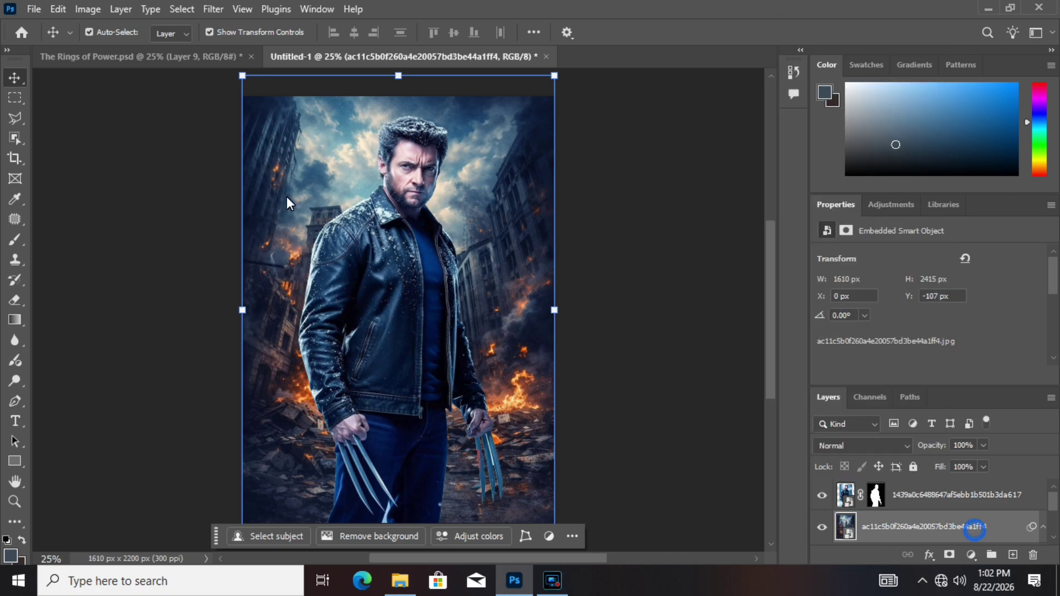
Apply Shadows/Highlights to the burning-city layer with Shadows at 35% and Highlights at 0%
left_click(98, 8)
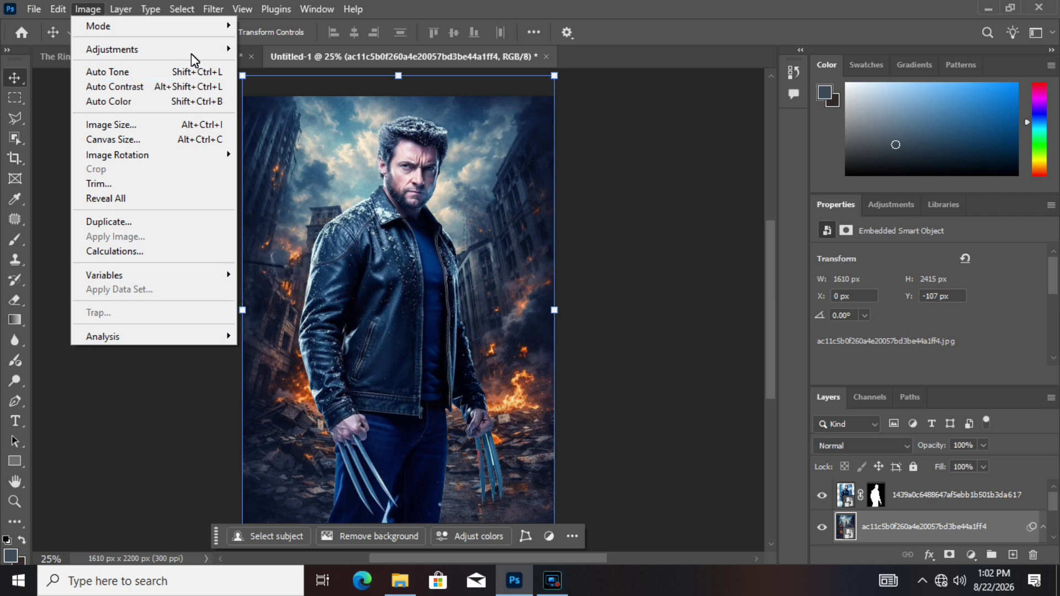
mouse_move(191, 50)
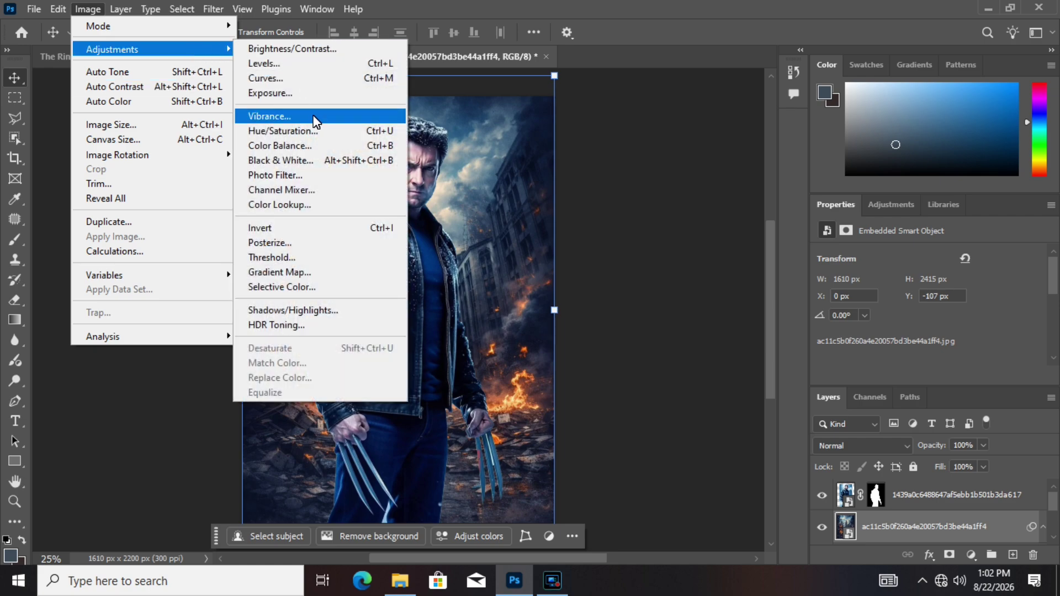
left_click(327, 310)
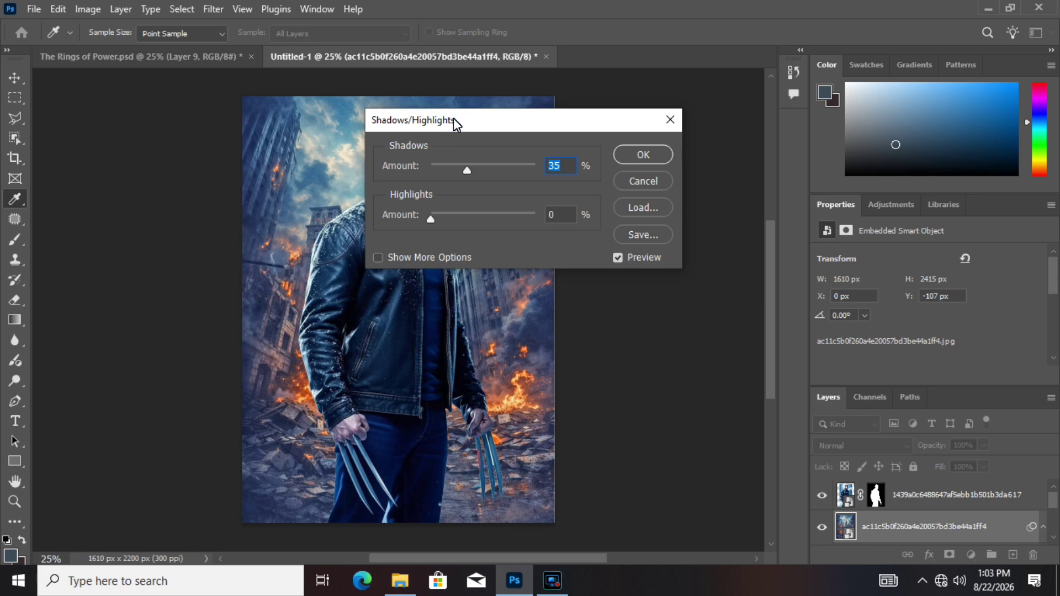
left_click(632, 154)
Apply a Levels adjustment to the burning-city layer with the RGB black input level at 50
left_click(96, 11)
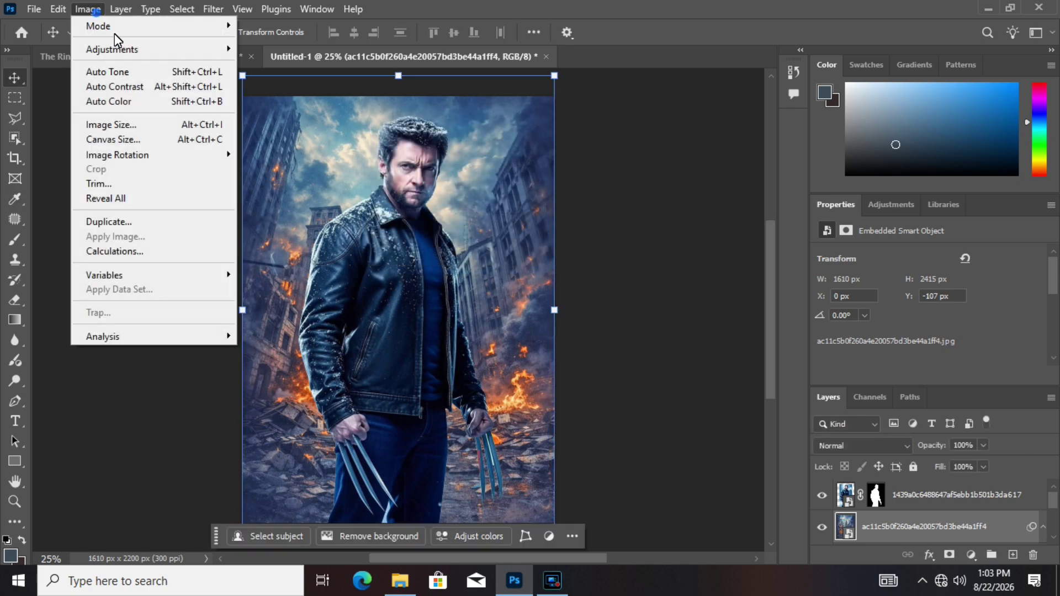
mouse_move(130, 47)
left_click(271, 61)
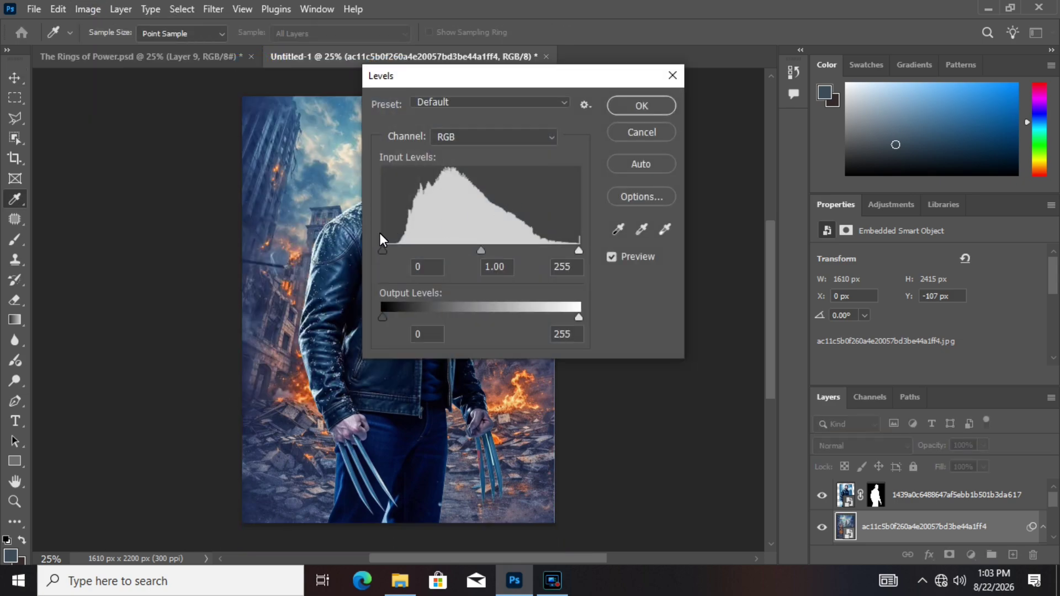
left_click_drag(381, 252, 422, 253)
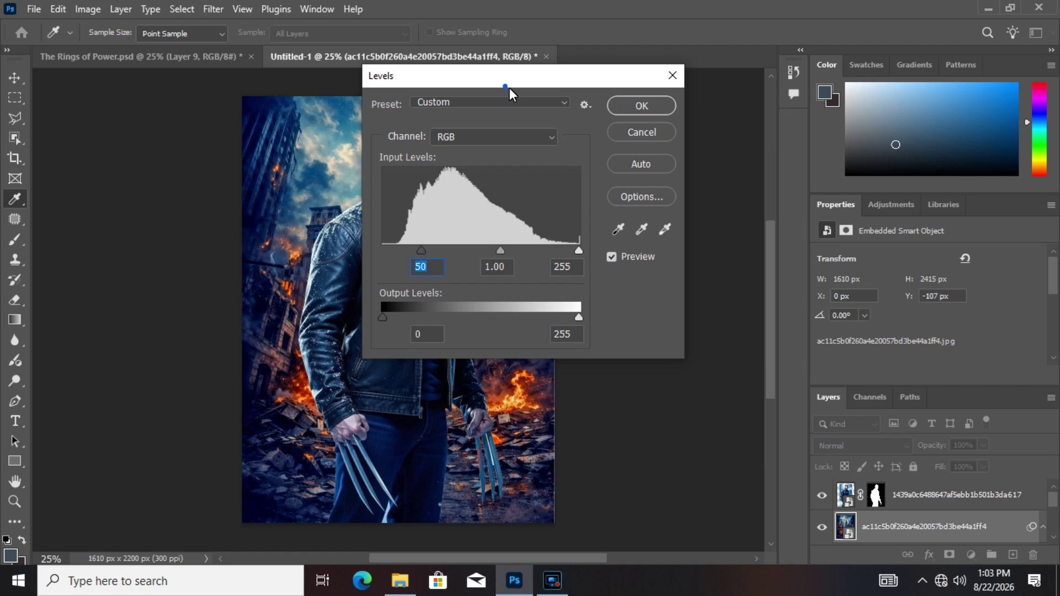
left_click_drag(509, 88, 656, 105)
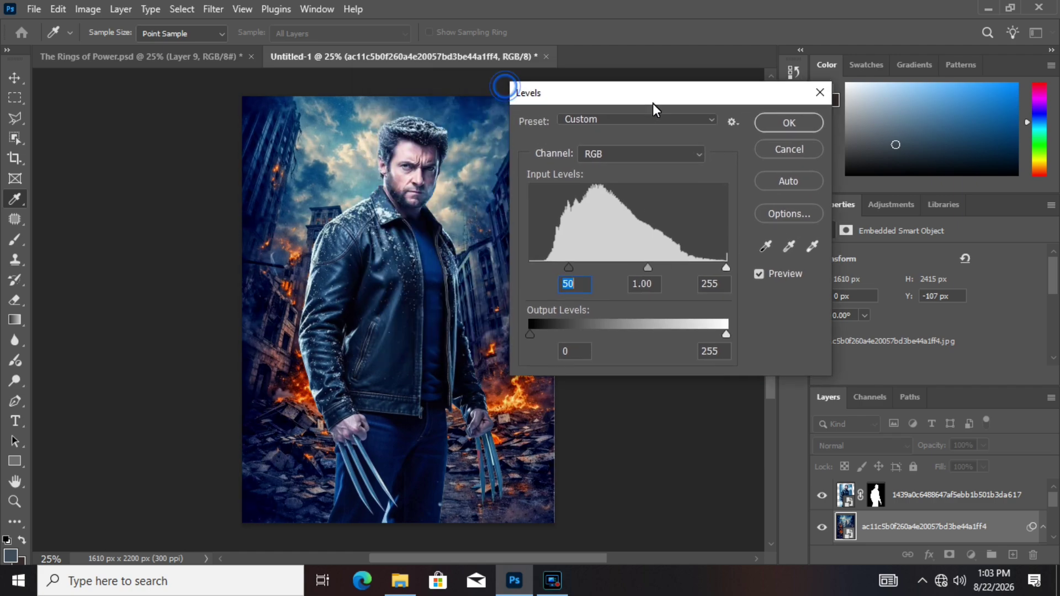
left_click(794, 127)
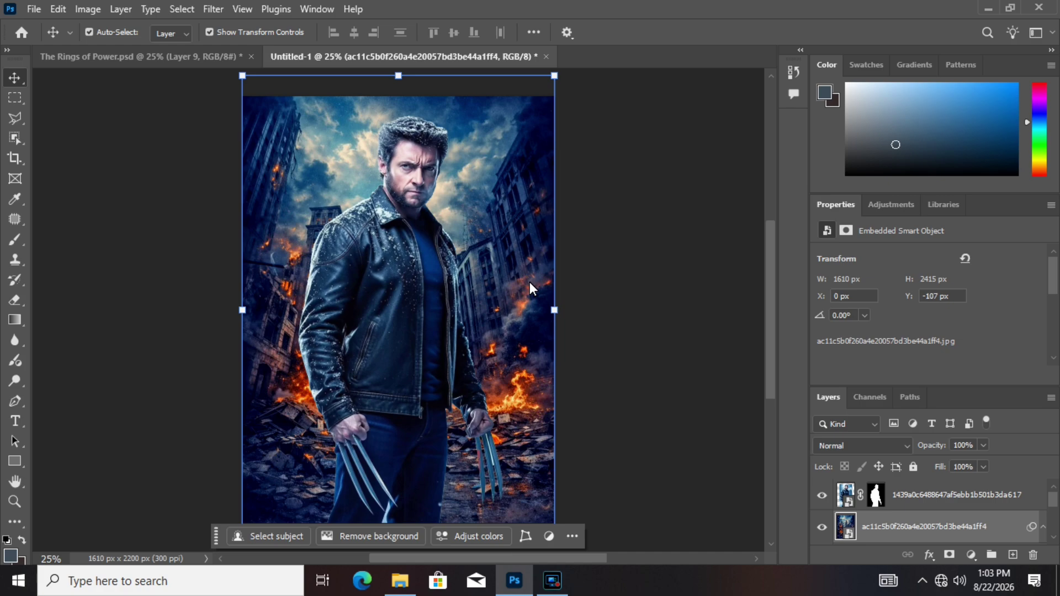
Sample a blue from the background sky and shift it to a brighter, more saturated blue as the foreground colour
left_click(370, 331)
left_click(476, 260)
left_click(855, 508)
left_click(11, 555)
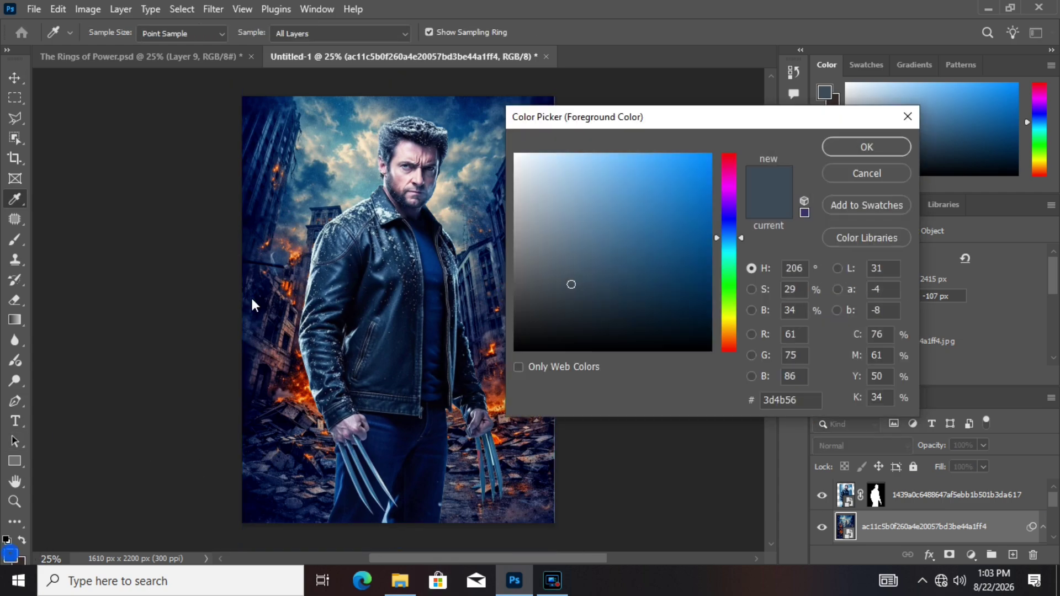
left_click_drag(354, 182, 329, 184)
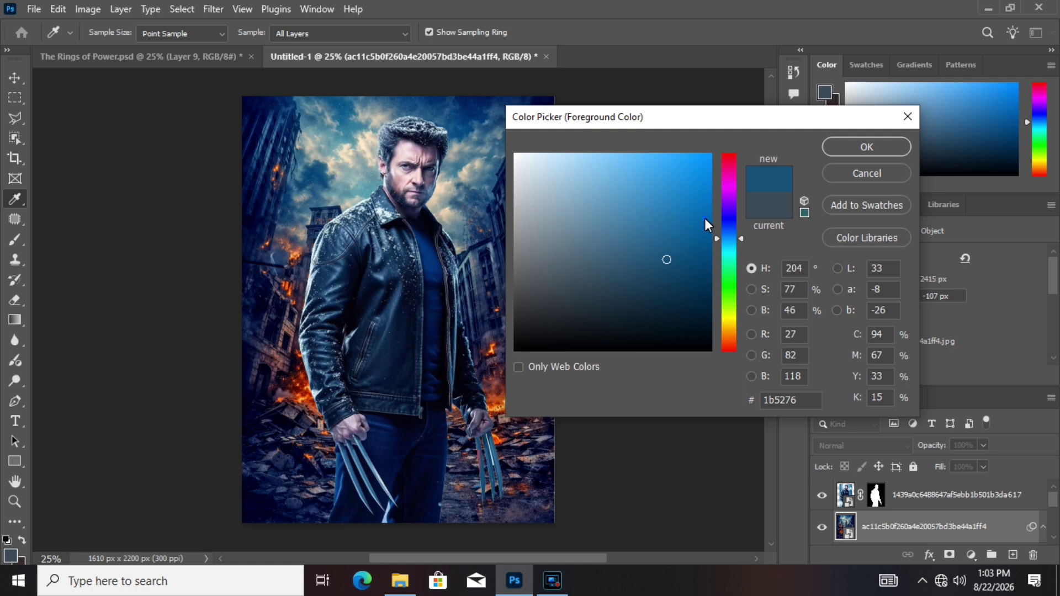
left_click_drag(704, 217, 721, 187)
left_click(833, 149)
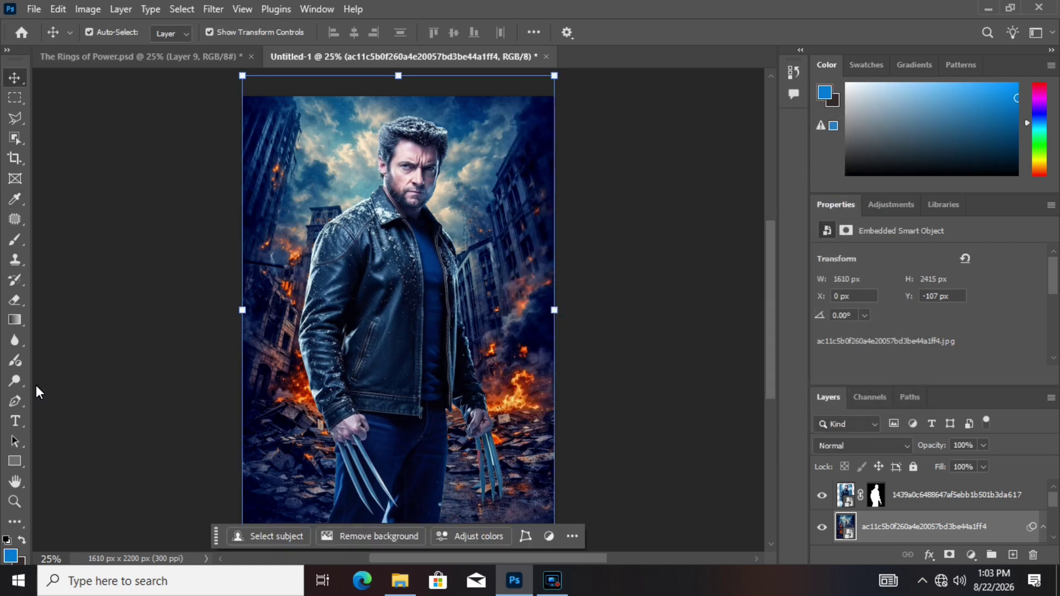
Set the Brush size to 1400 px and add a new empty layer between the burning city and the man
left_click(16, 242)
left_click(97, 33)
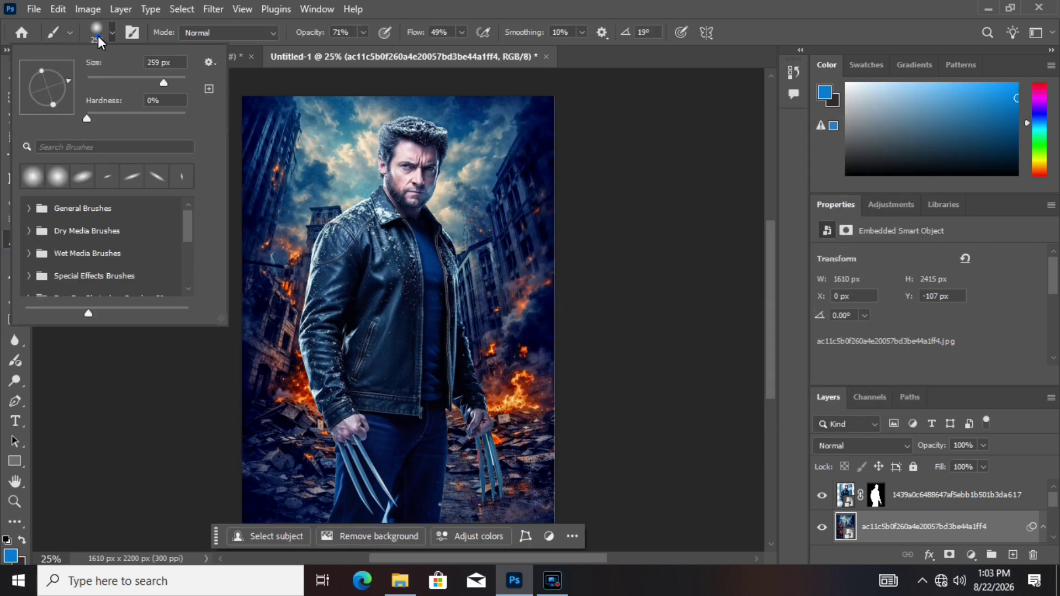
left_click_drag(160, 64, 133, 63)
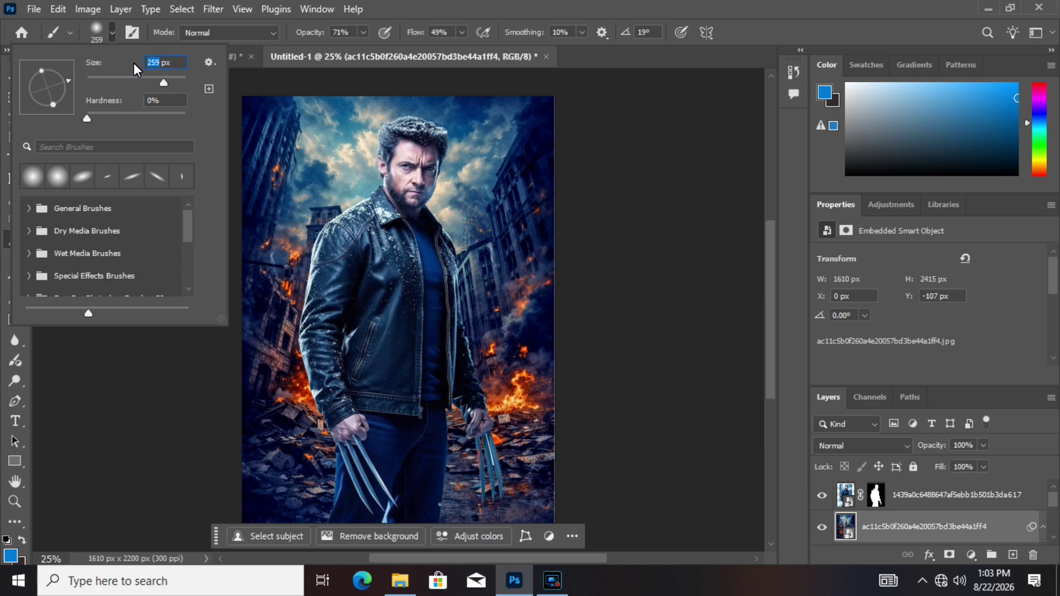
type("1400")
key("Return")
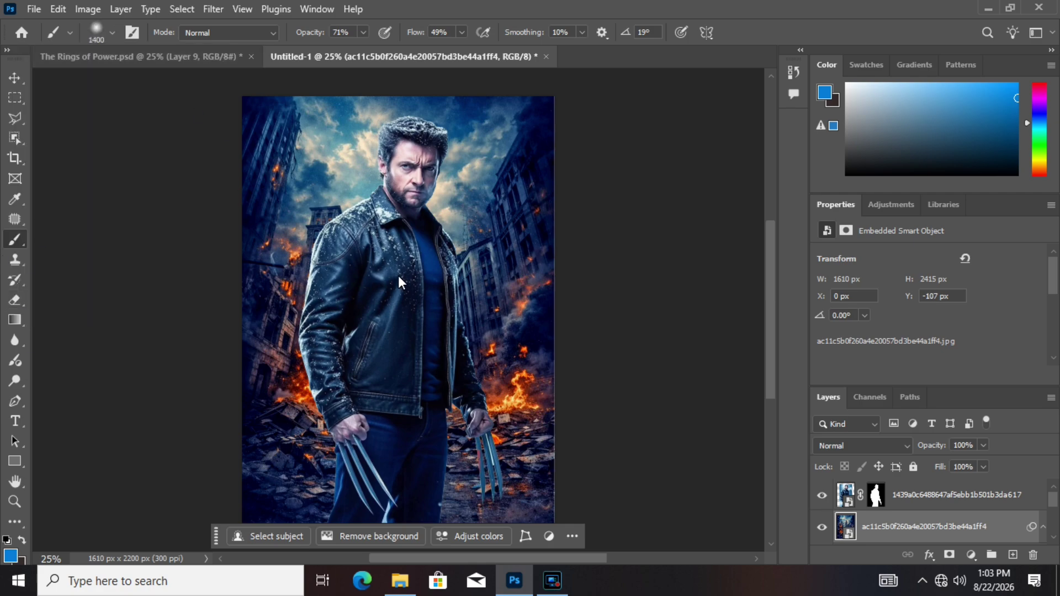
left_click(1014, 554)
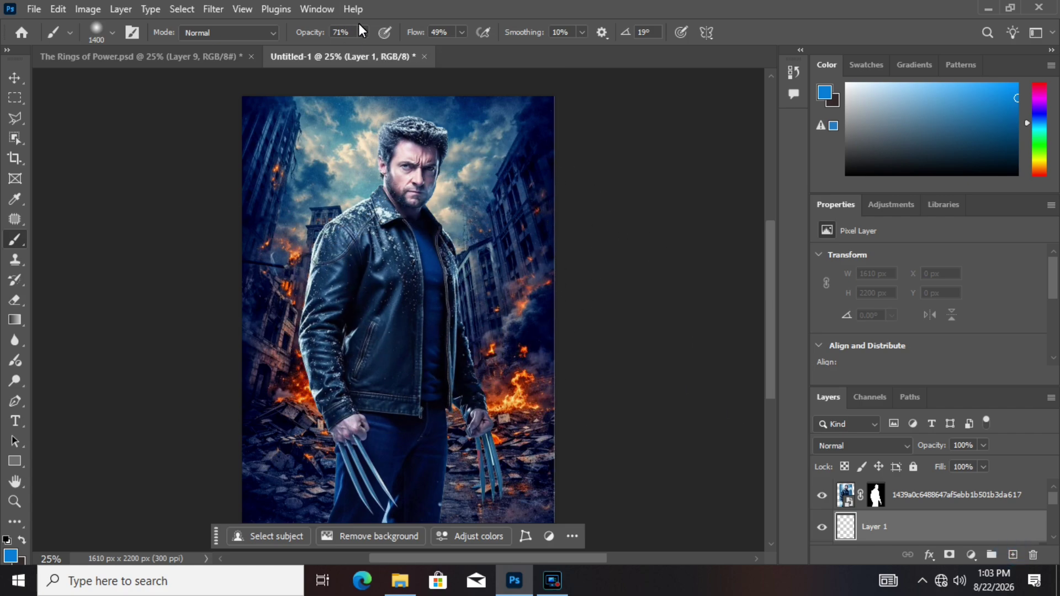
left_click(402, 326)
left_click(65, 10)
left_click(93, 24)
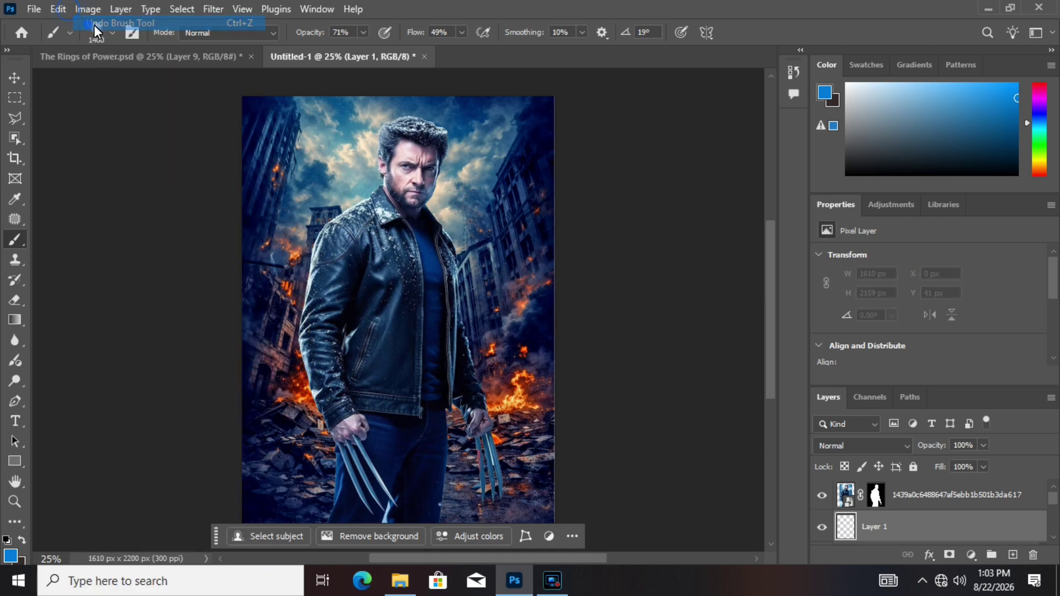
Set the brush opacity and flow to 100% and paint one soft blue dab at the canvas centre on the new layer
left_click(362, 33)
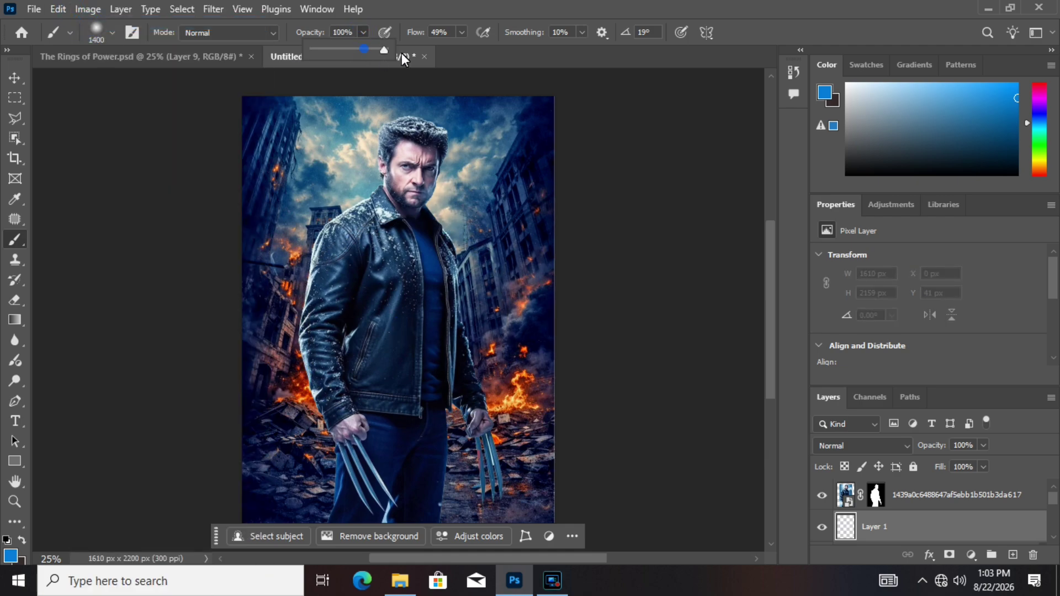
left_click(466, 34)
left_click_drag(467, 48, 511, 58)
left_click(515, 60)
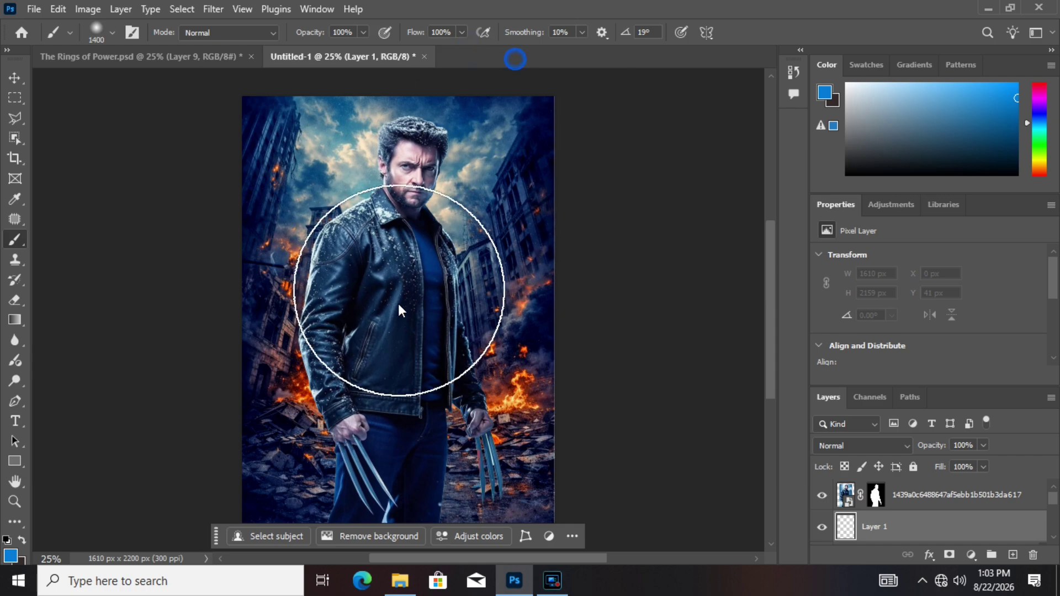
left_click(393, 323)
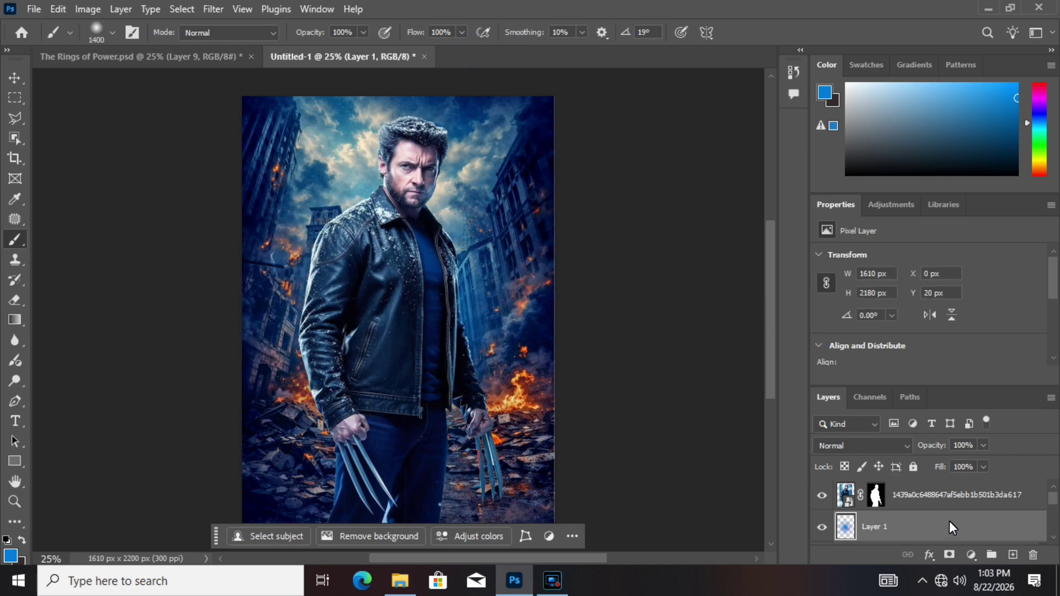
Place the blue glow layer above the man's layer and set the brush size to 500 px
left_click_drag(941, 524, 916, 486)
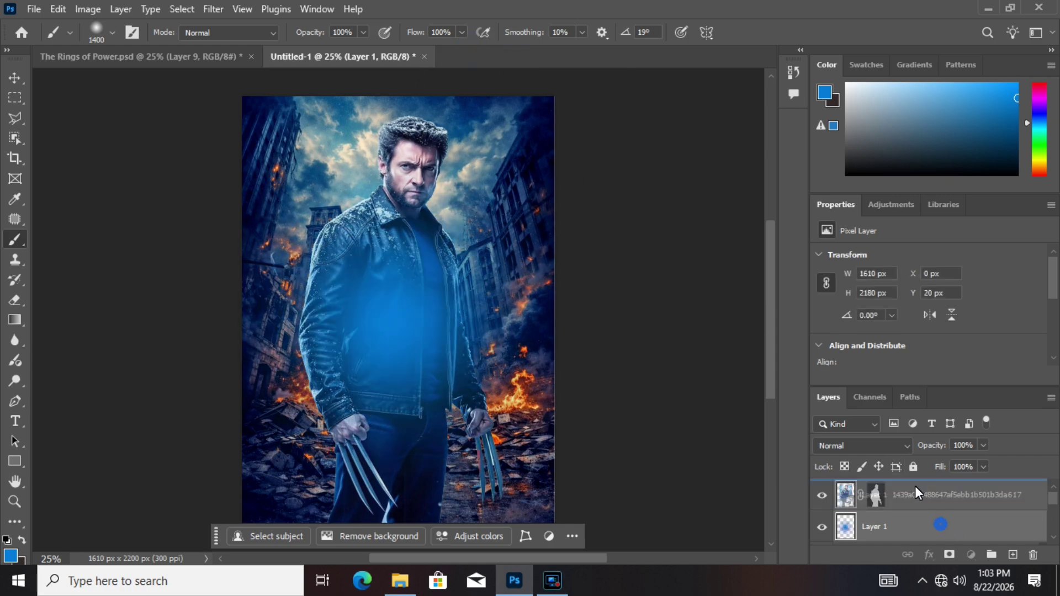
left_click(99, 33)
left_click_drag(164, 63, 116, 72)
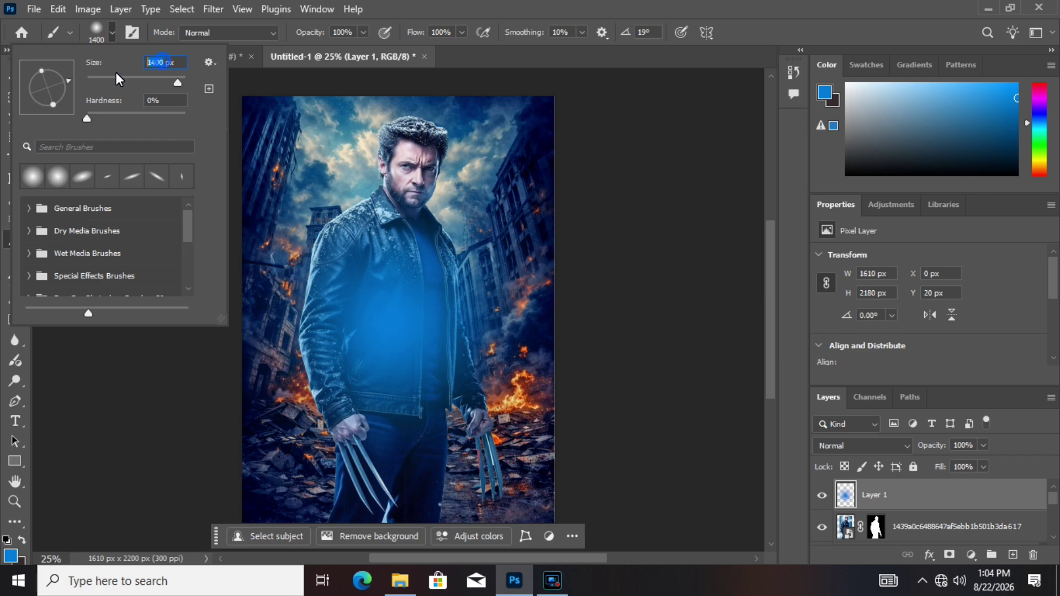
type("500")
key("Return")
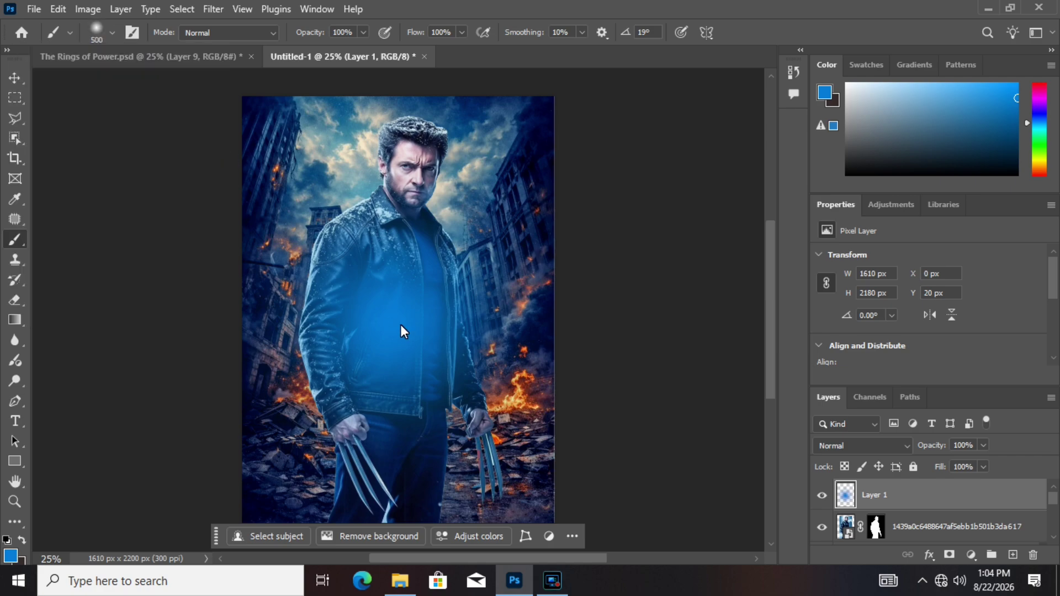
Change the foreground colour to light blue #84ceff and paint one dab in the middle of the blue glow
left_click(10, 555)
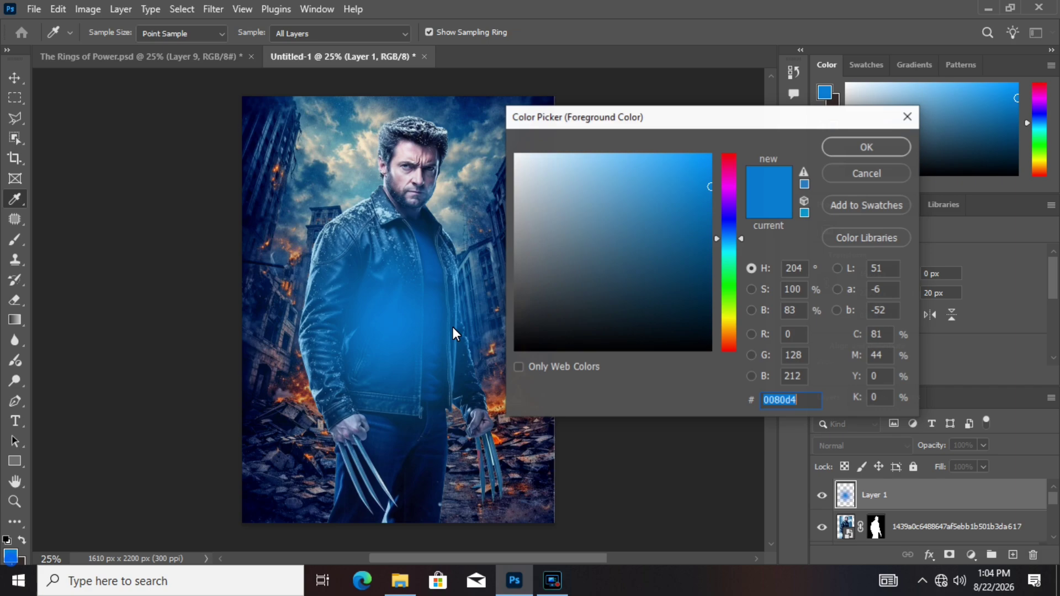
left_click(617, 166)
left_click(836, 148)
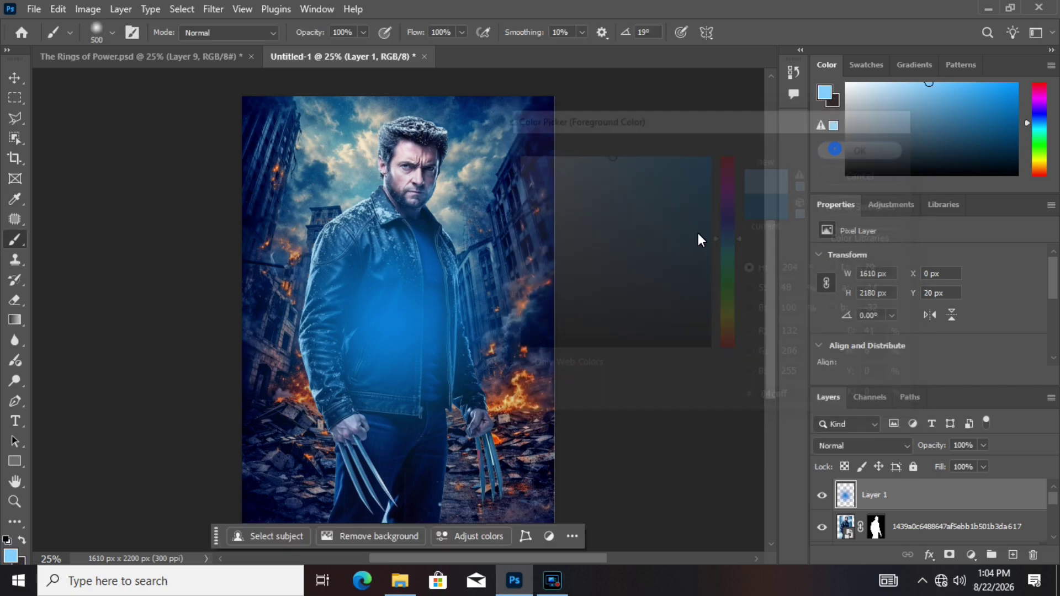
left_click(399, 319)
Place the glow layer back beneath the man's layer and move it up and right, to about X 420 px, Y -304 px
left_click(14, 77)
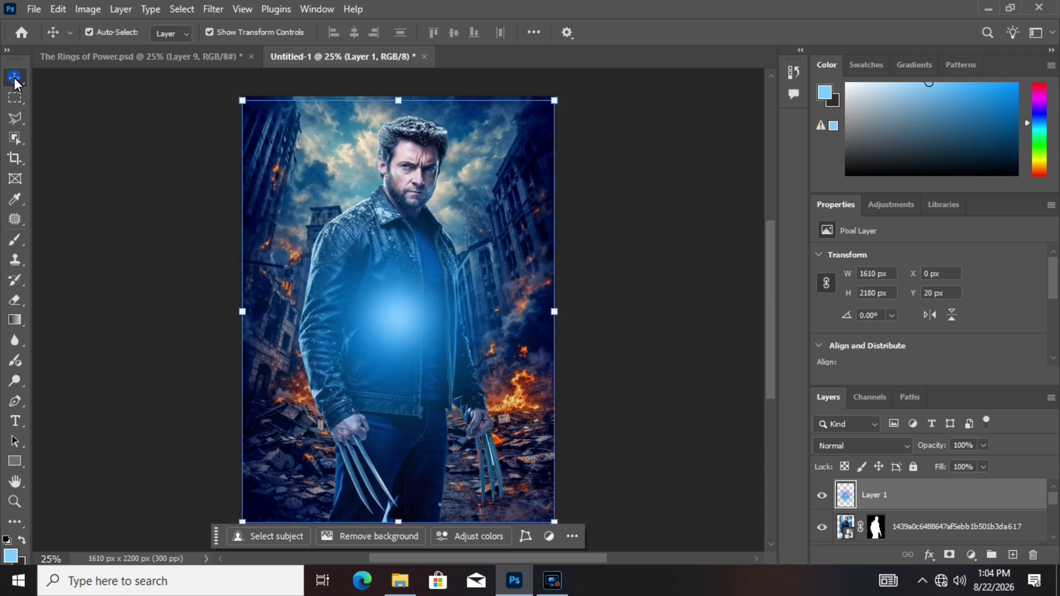
left_click_drag(874, 502, 883, 544)
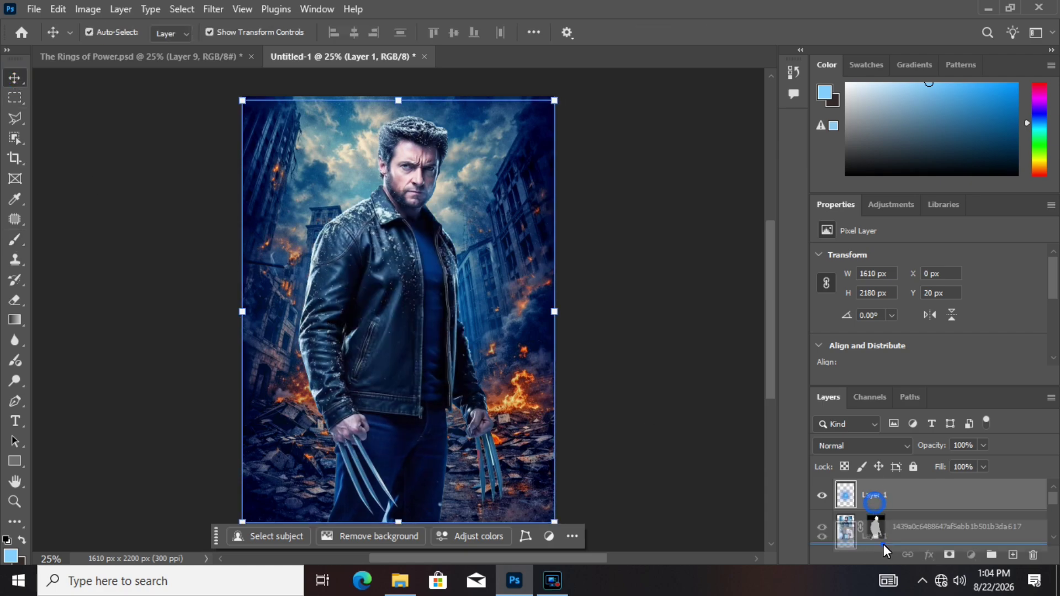
left_click_drag(489, 306, 571, 243)
left_click(571, 243)
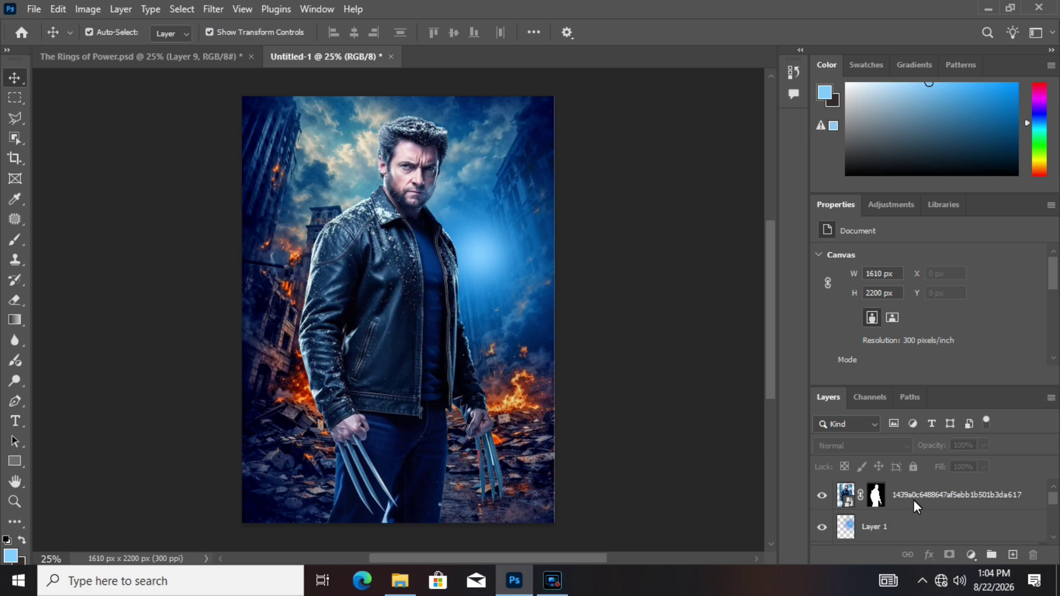
Set the glow layer's blend mode to Screen
left_click(895, 528)
left_click(873, 445)
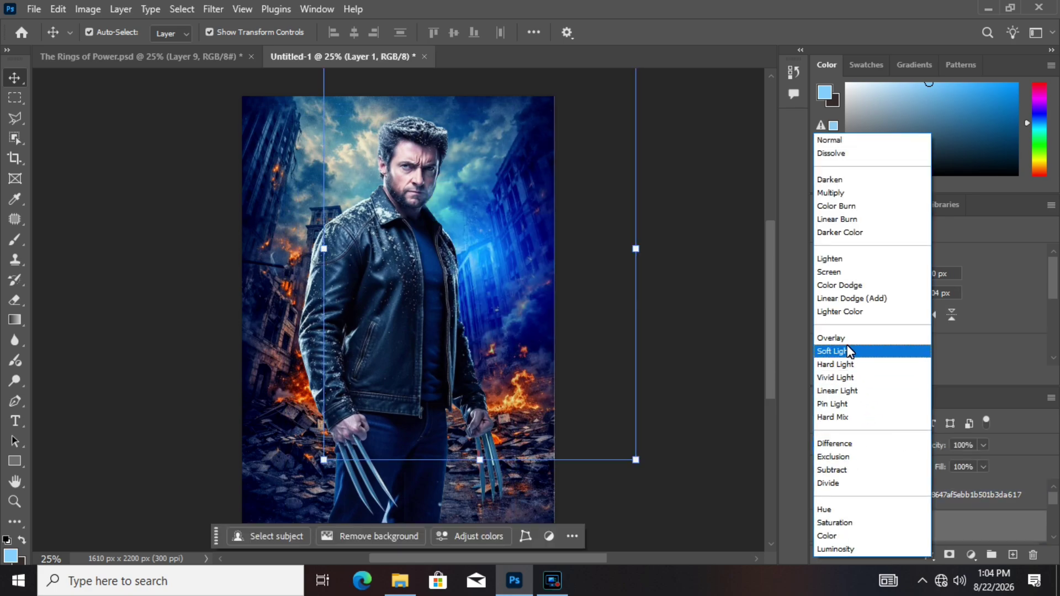
left_click(831, 272)
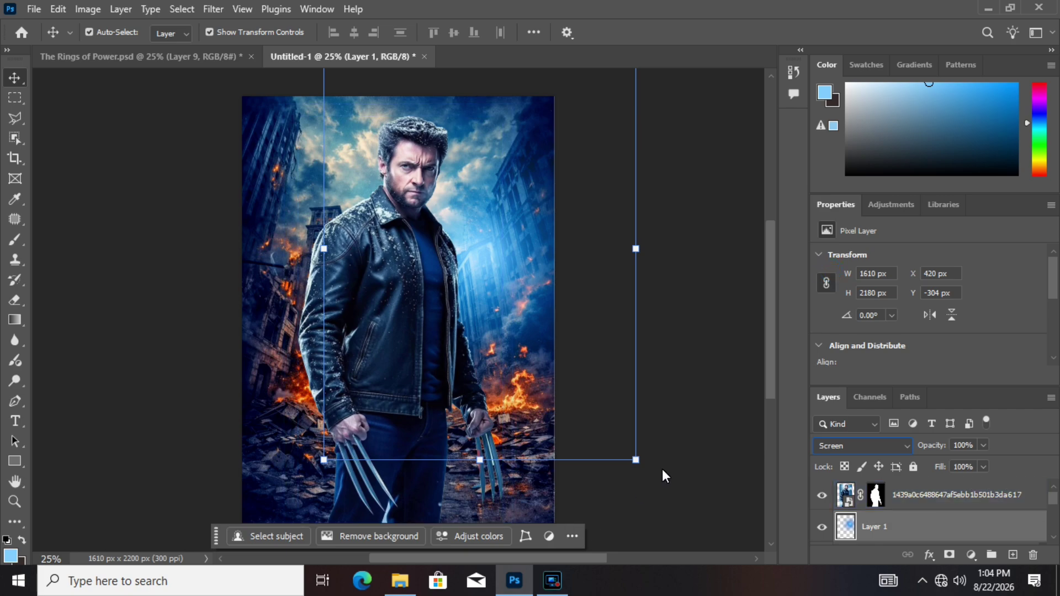
Scale the glow layer proportionally to about 170% and reposition its bright centre beside the man's shoulder on the image's right side
left_click_drag(637, 460, 720, 583)
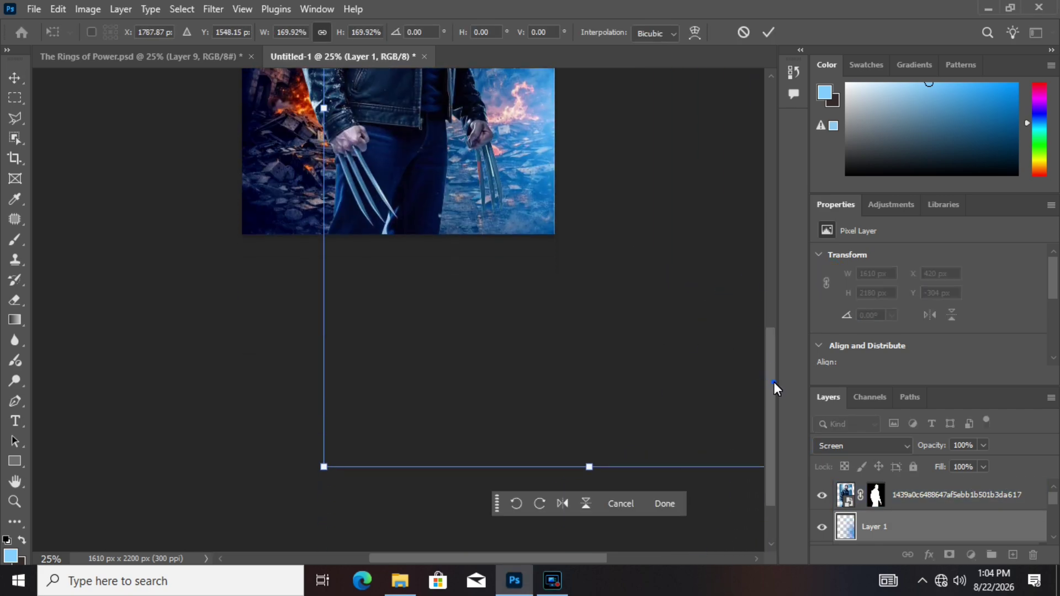
left_click_drag(775, 382, 784, 247)
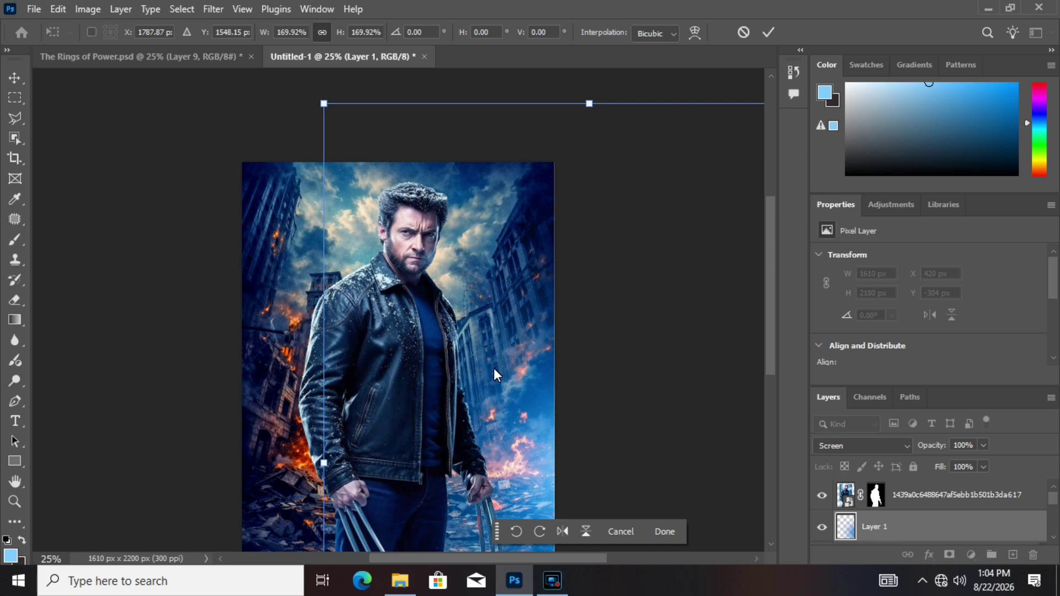
left_click_drag(530, 419, 436, 256)
left_click_drag(478, 309, 484, 309)
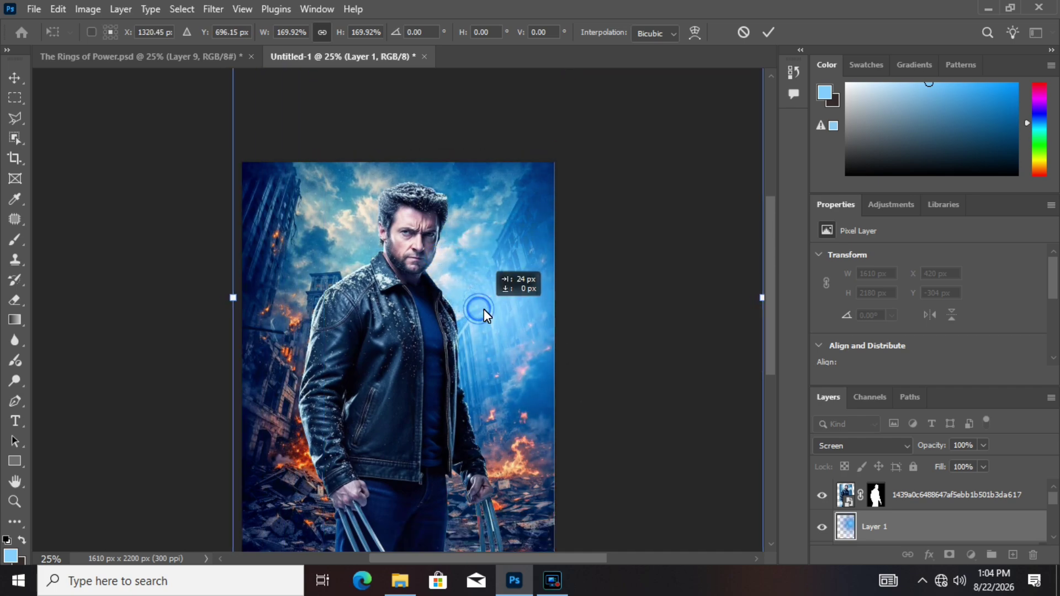
Try the Difference and Overlay blend modes on the glow layer, finishing back on Screen
left_click(861, 447)
left_click(853, 544)
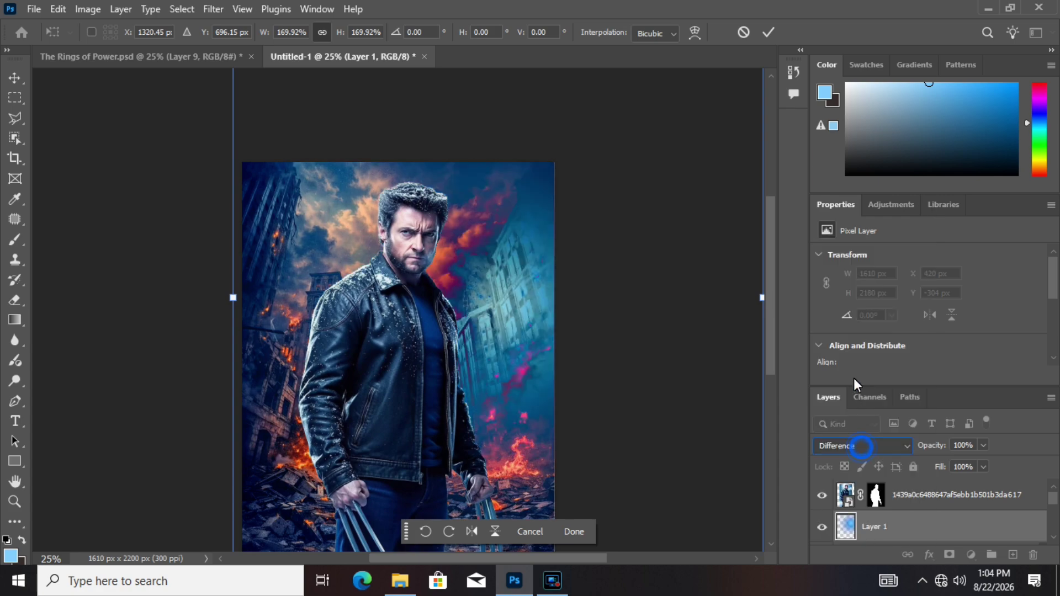
left_click(867, 445)
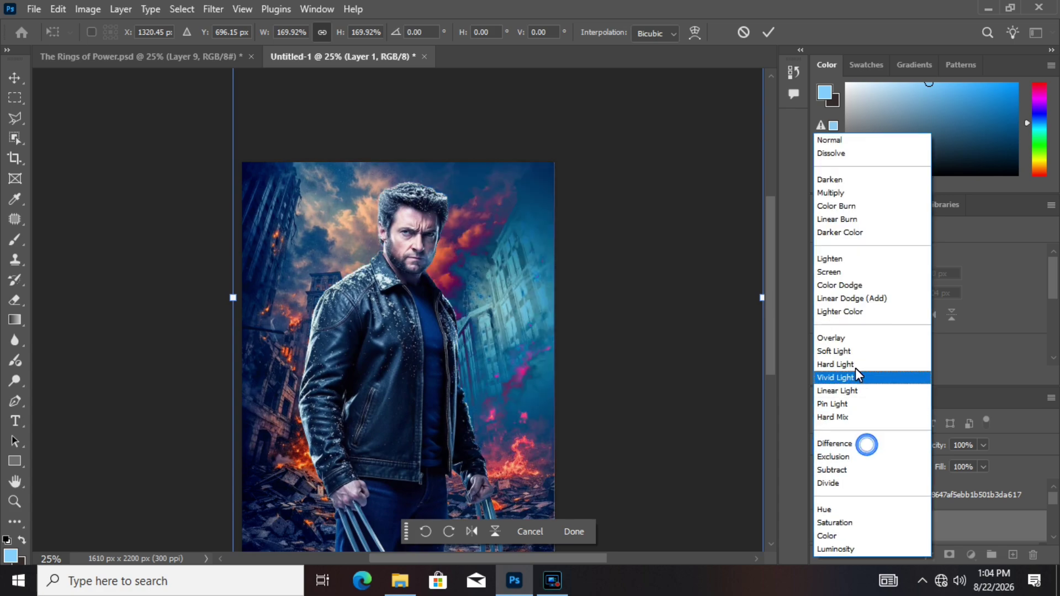
left_click(846, 339)
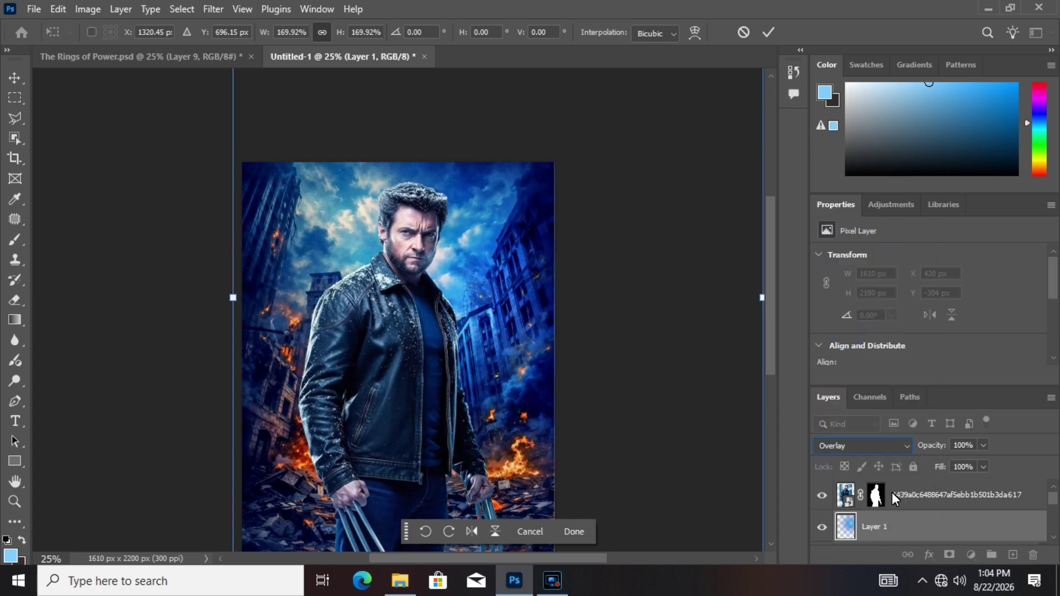
left_click(857, 445)
left_click(834, 272)
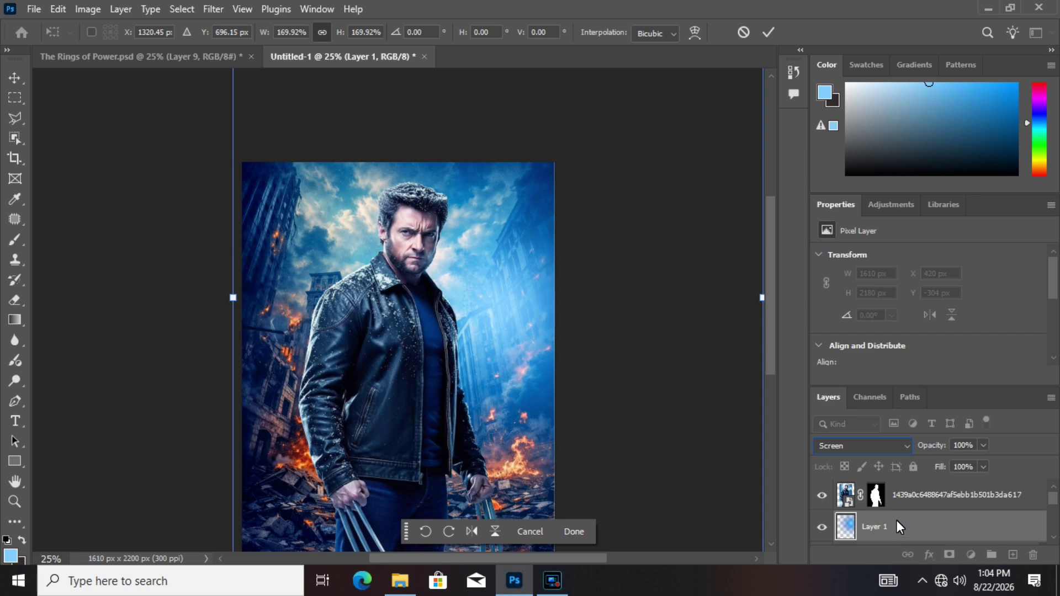
Apply the glow's enlargement, duplicate the glow layer and move the copy to the opposite side behind the man, at about X -1069 px, Y -1300 px
scroll(916, 530, "down", 1)
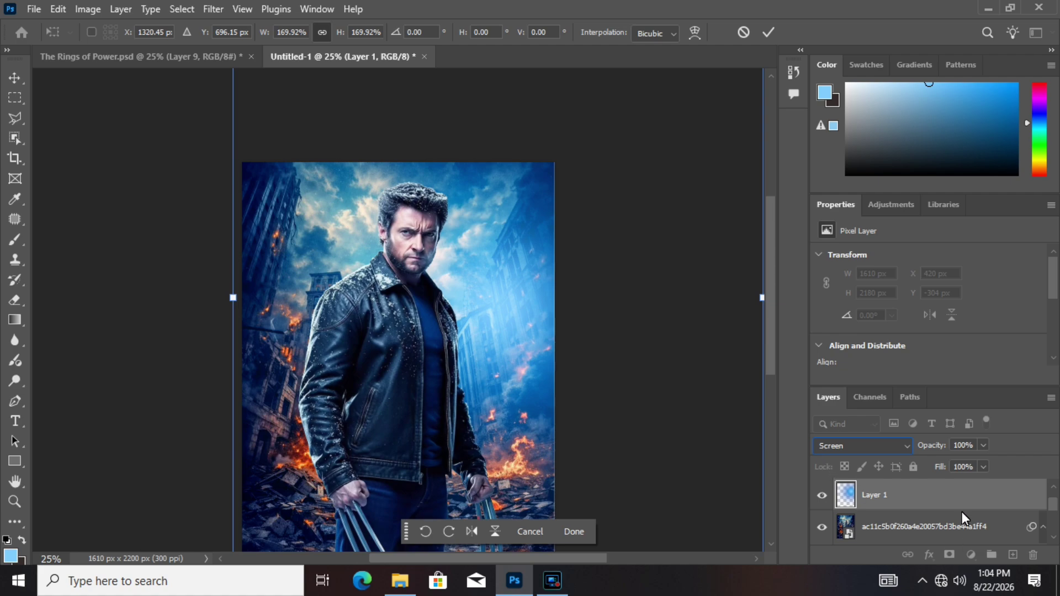
key("Return")
right_click(917, 492)
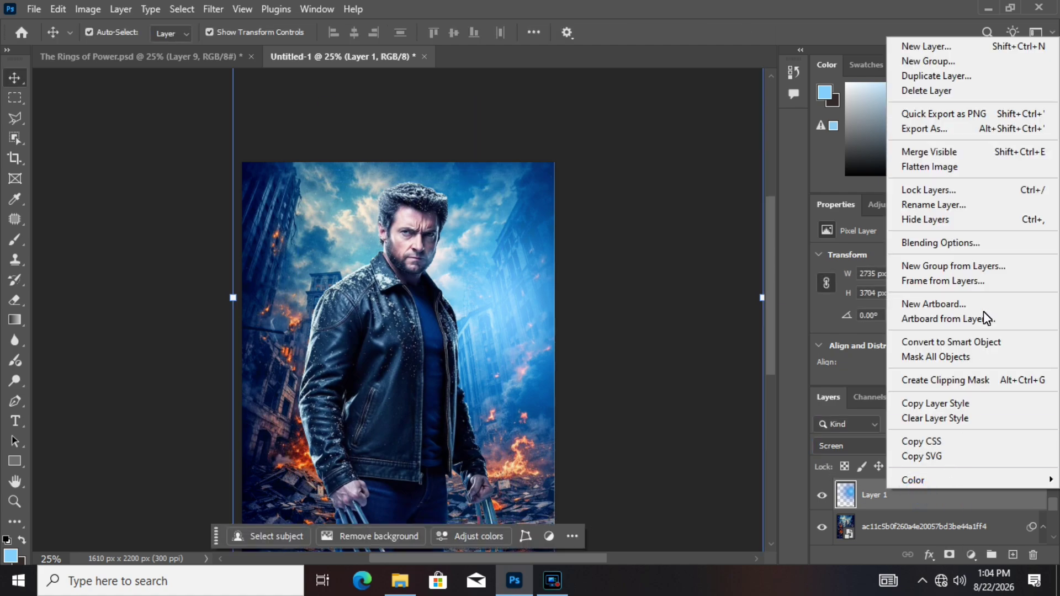
left_click(962, 74)
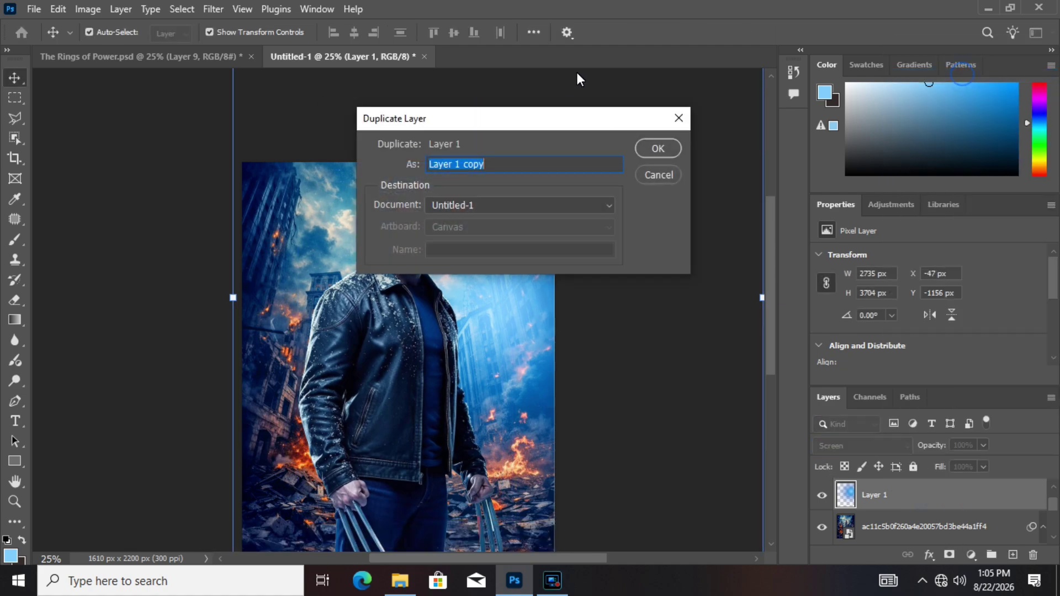
left_click(649, 151)
left_click_drag(486, 316, 287, 287)
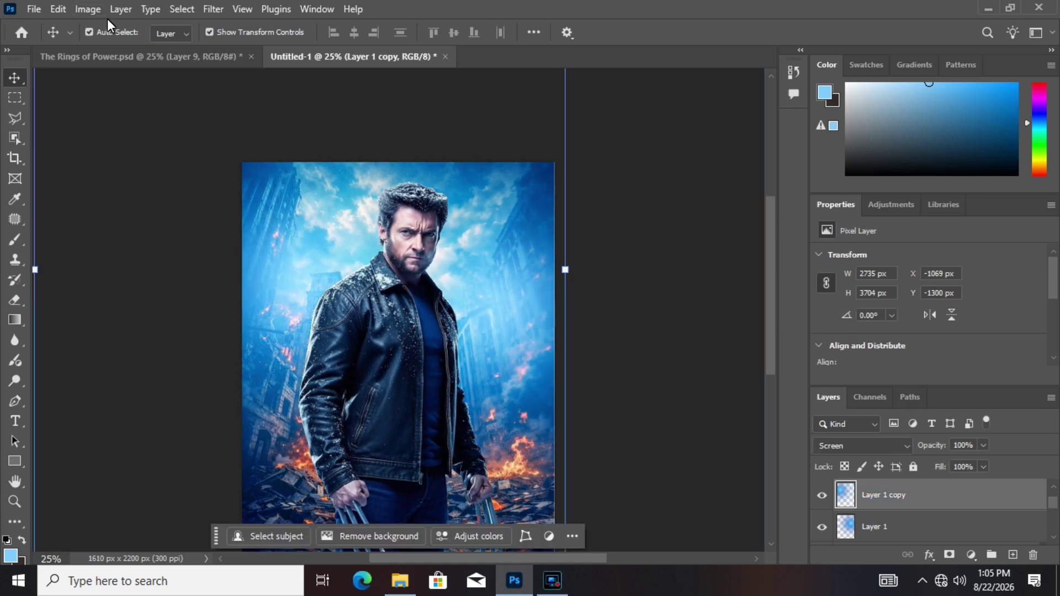
left_click(965, 550)
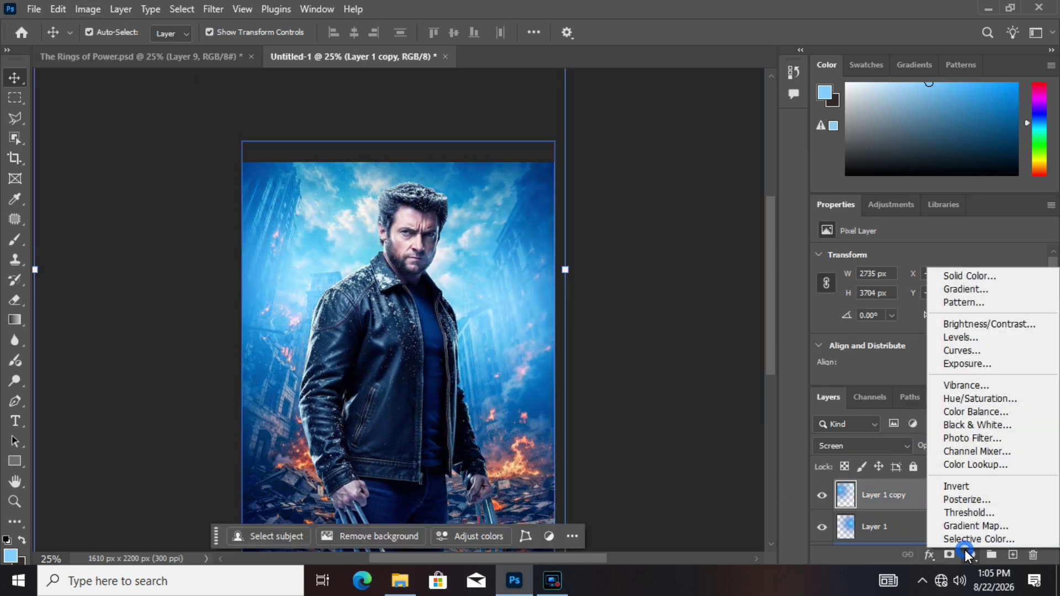
left_click(984, 399)
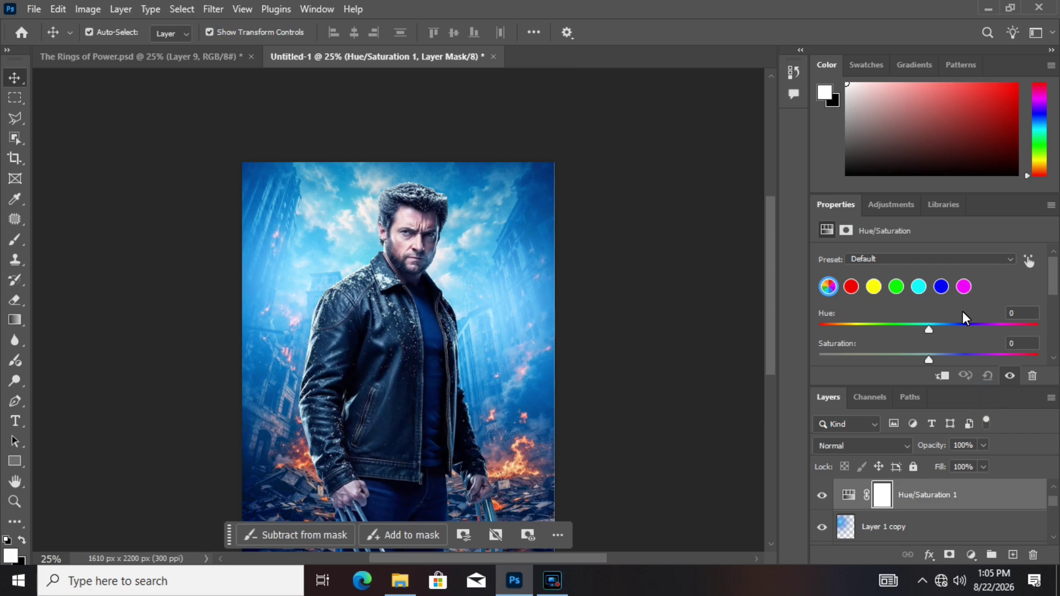
left_click_drag(929, 330, 1028, 340)
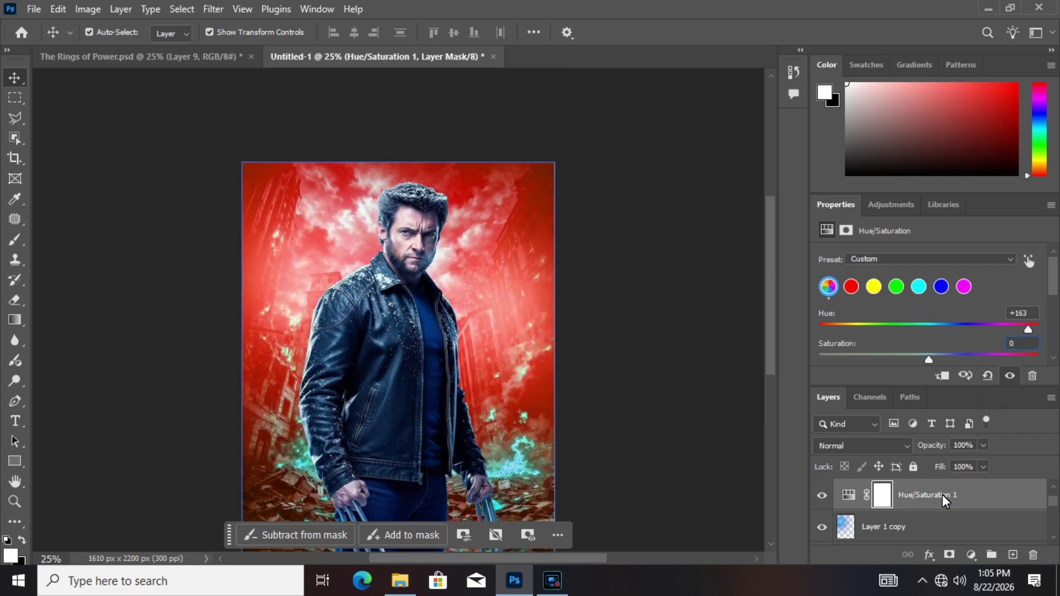
left_click_drag(923, 498, 1034, 559)
Recolour the duplicated glow layer to yellow with a direct Hue/Saturation adjustment of Hue -147 and Saturation +100
left_click(480, 226)
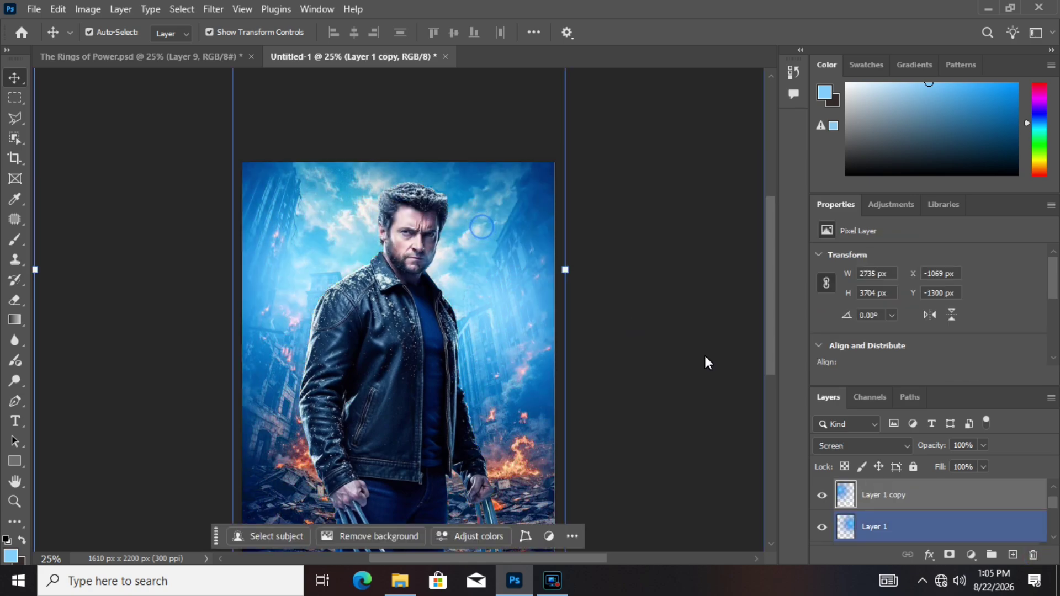
left_click(87, 9)
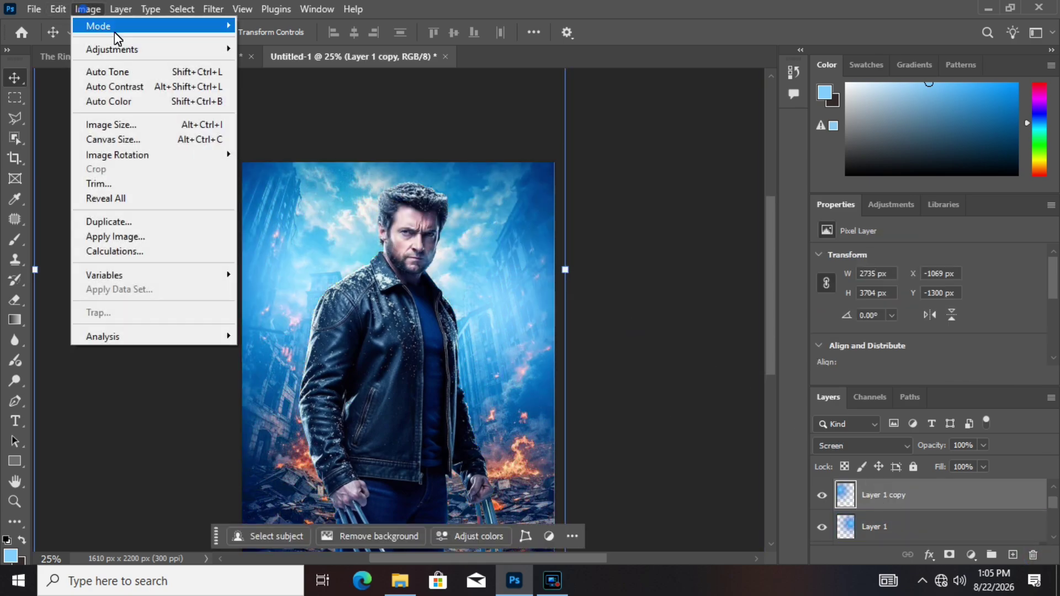
mouse_move(159, 54)
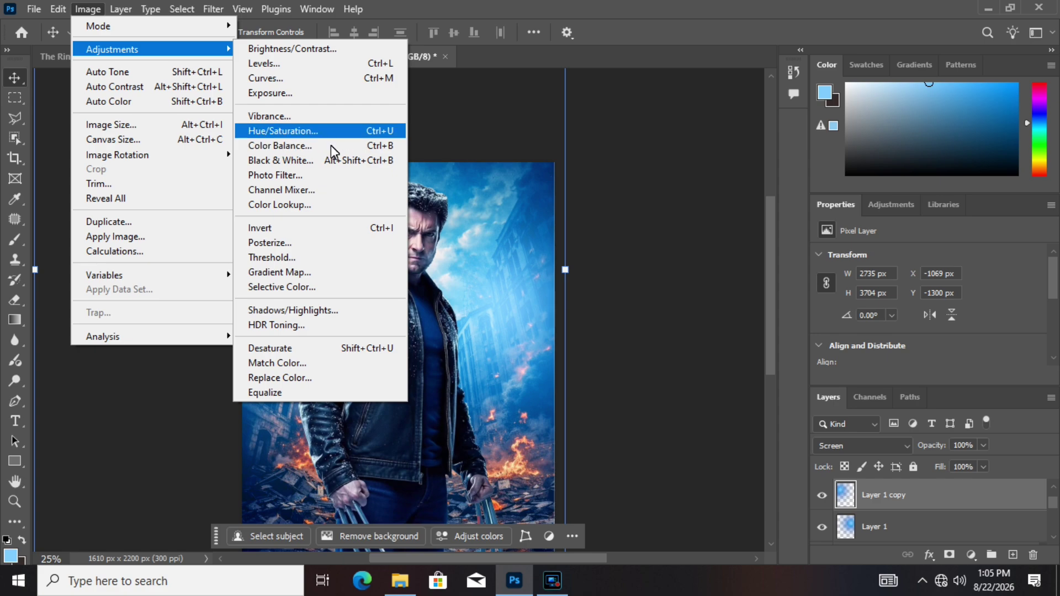
left_click(327, 131)
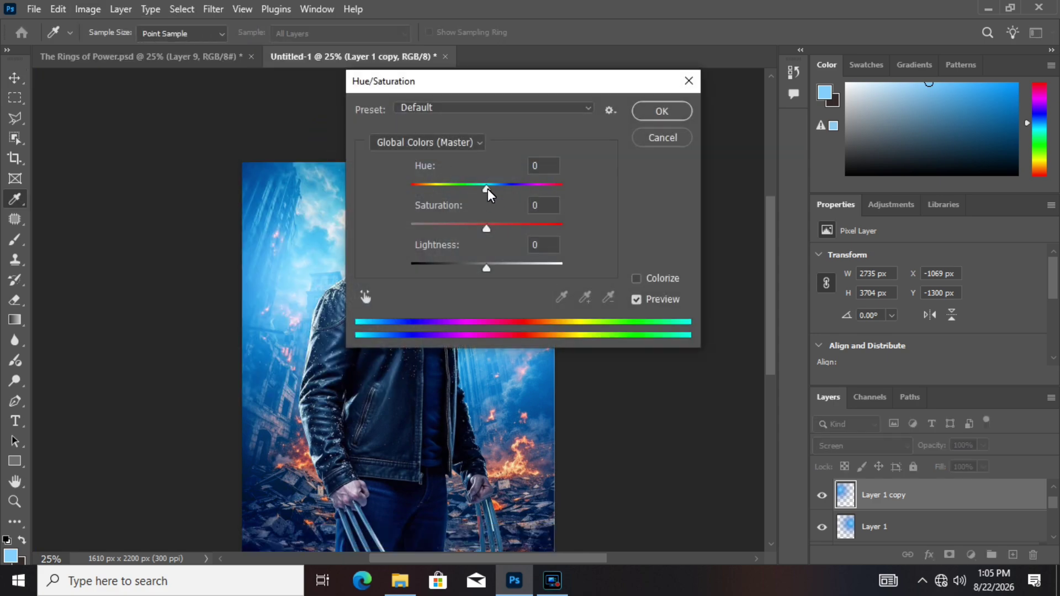
left_click_drag(488, 189, 555, 197)
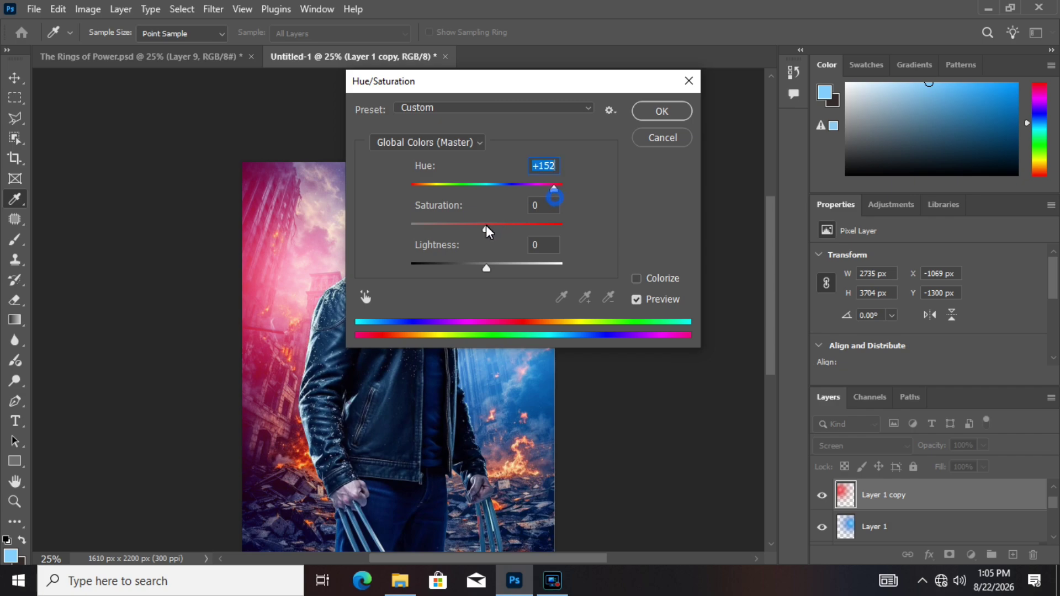
left_click_drag(486, 225, 512, 230)
left_click_drag(586, 222, 422, 184)
left_click_drag(490, 83, 692, 121)
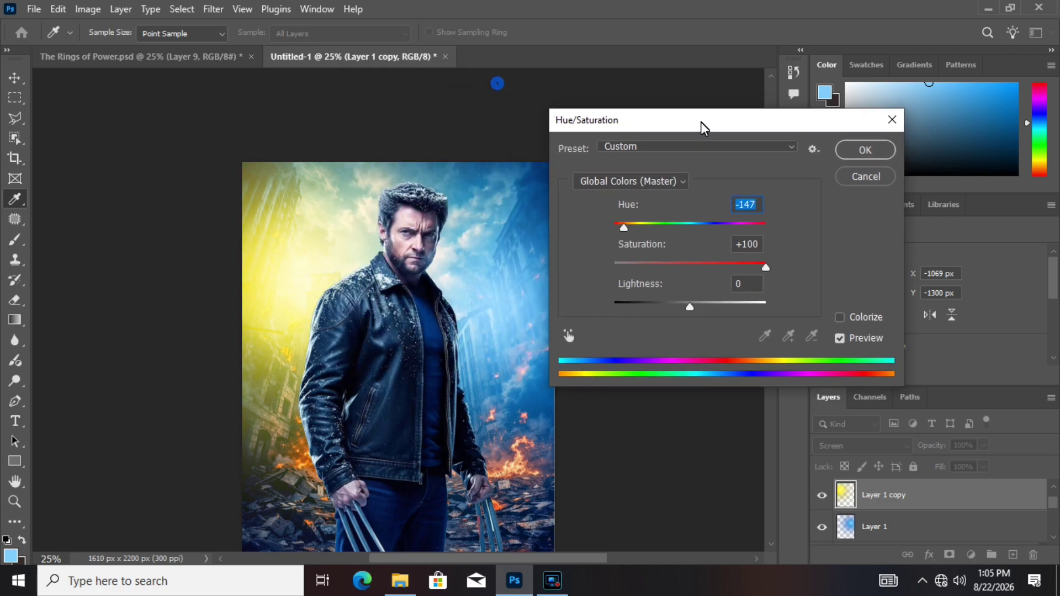
left_click(864, 150)
Reposition the yellow glow copy behind the man's shoulder on the image's left side, at about X -1069 px, Y -1088 px
left_click_drag(269, 269, 310, 303)
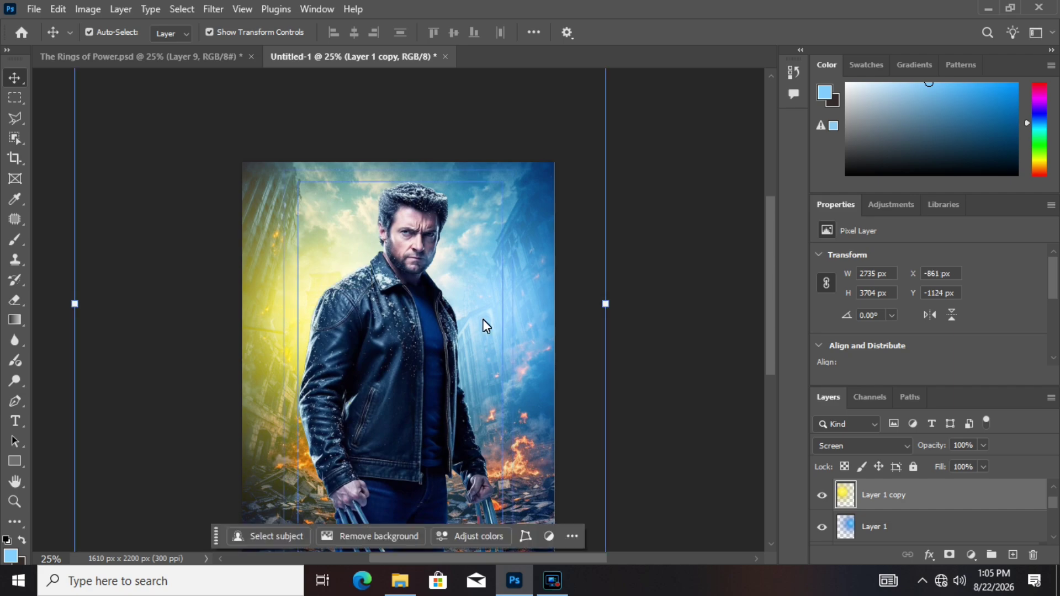
left_click_drag(486, 326, 473, 302)
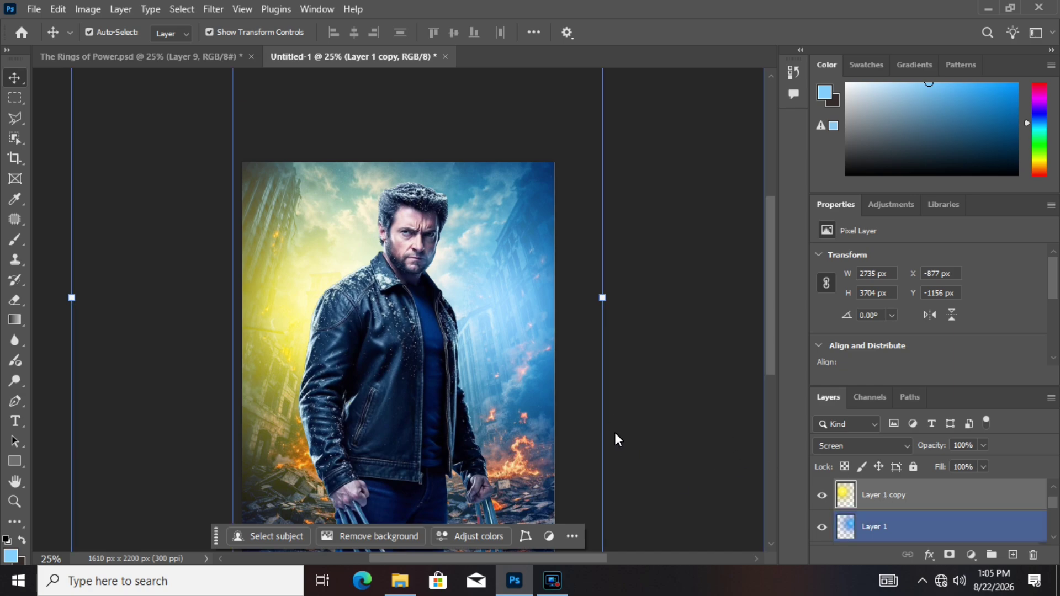
left_click(878, 529)
left_click_drag(533, 369, 503, 380)
Nudge the blue glow on Layer 1 to X -77 px, Y -1286 px and deselect it
left_click(878, 528)
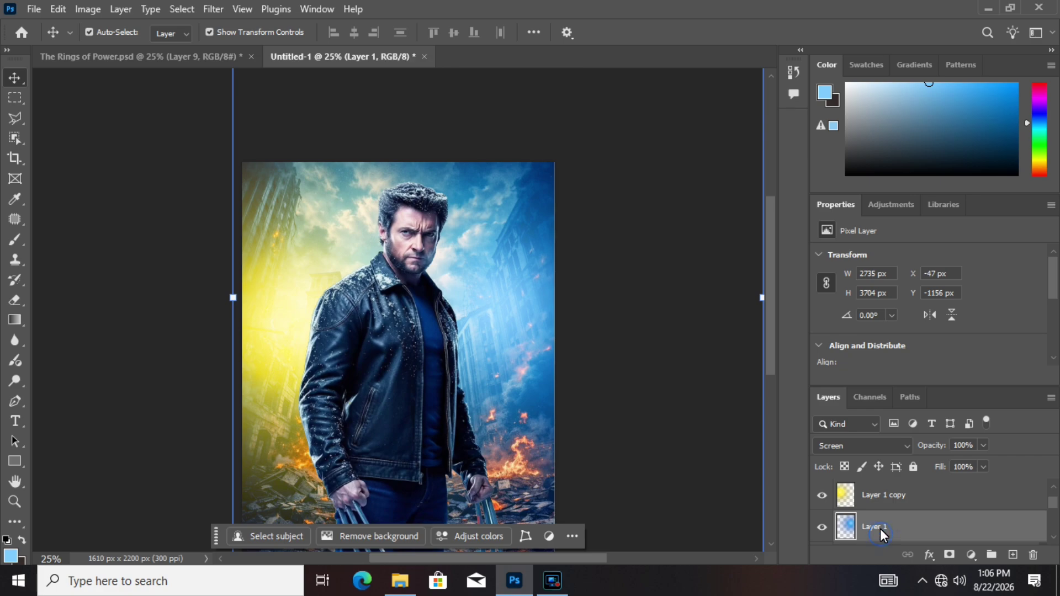
key("shift+Up")
key("shift+Up")
key("shift+Right")
key("shift+Right")
key("shift+Right")
key("shift+Right")
key("shift+Right")
key("shift+Right")
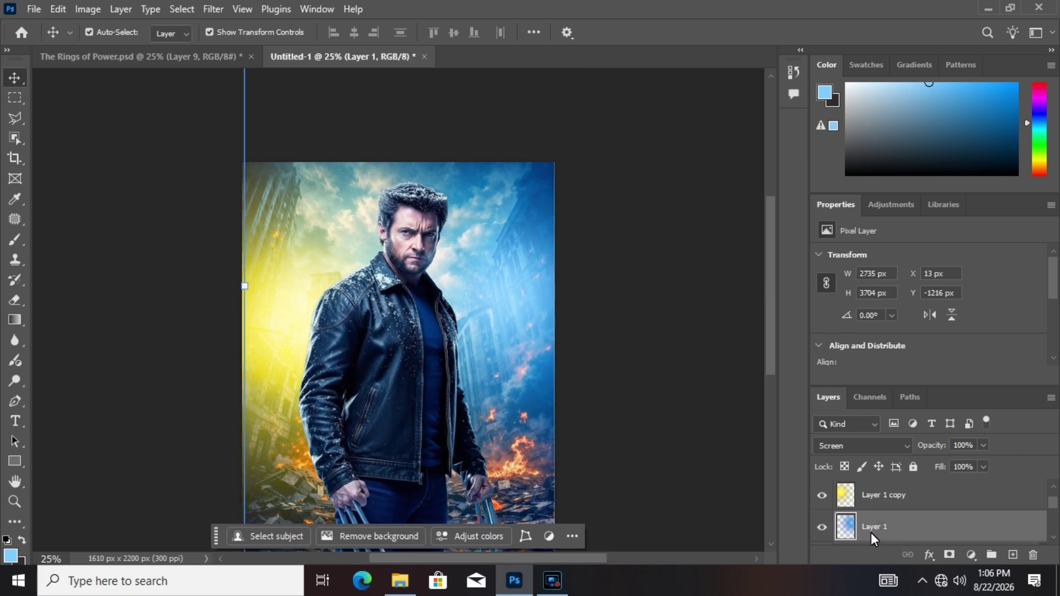
key("shift+Up")
key("shift+Up")
key("shift+Up")
key("shift+Up")
key("shift+Up")
key("shift+Up")
key("shift+Up")
key("shift+Left")
key("shift+Left")
key("shift+Left")
key("shift+Left")
key("shift+Left")
key("shift+Left")
key("shift+Left")
key("shift+Left")
key("shift+Left")
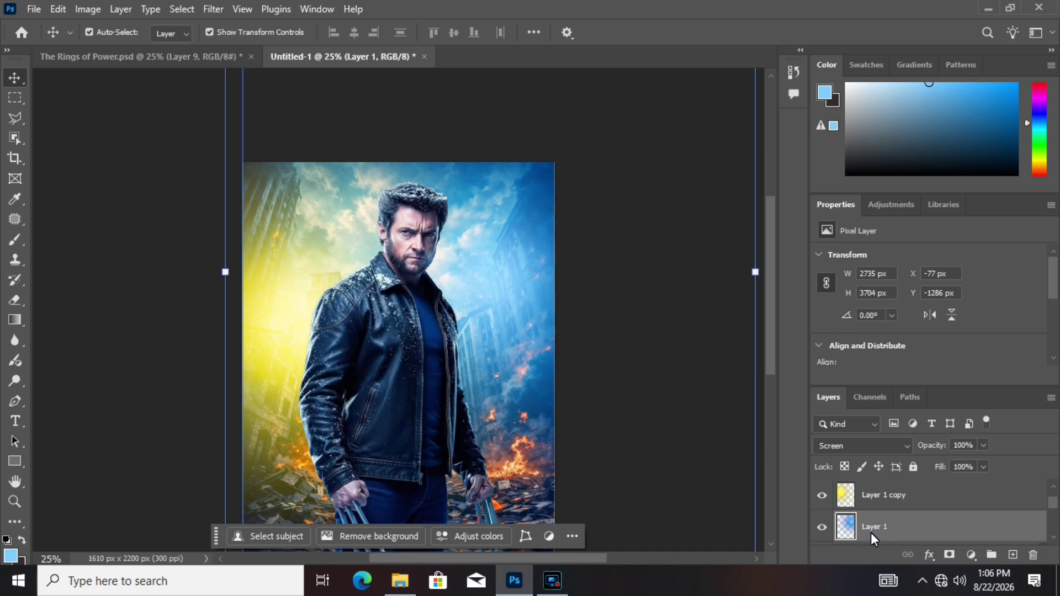
key("shift+Left")
key("shift+Right")
key("shift+Right")
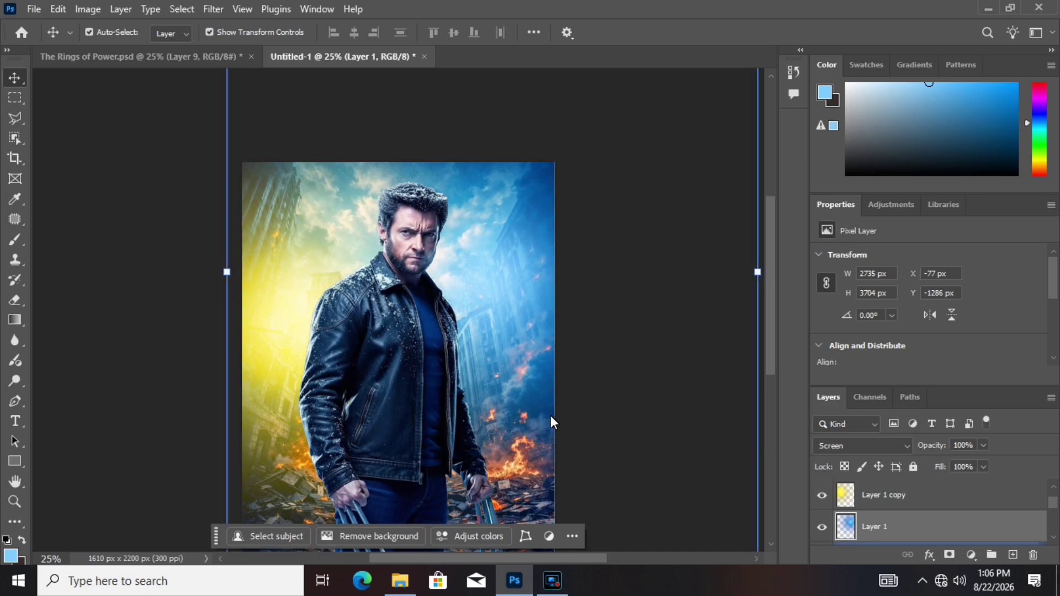
left_click(689, 357)
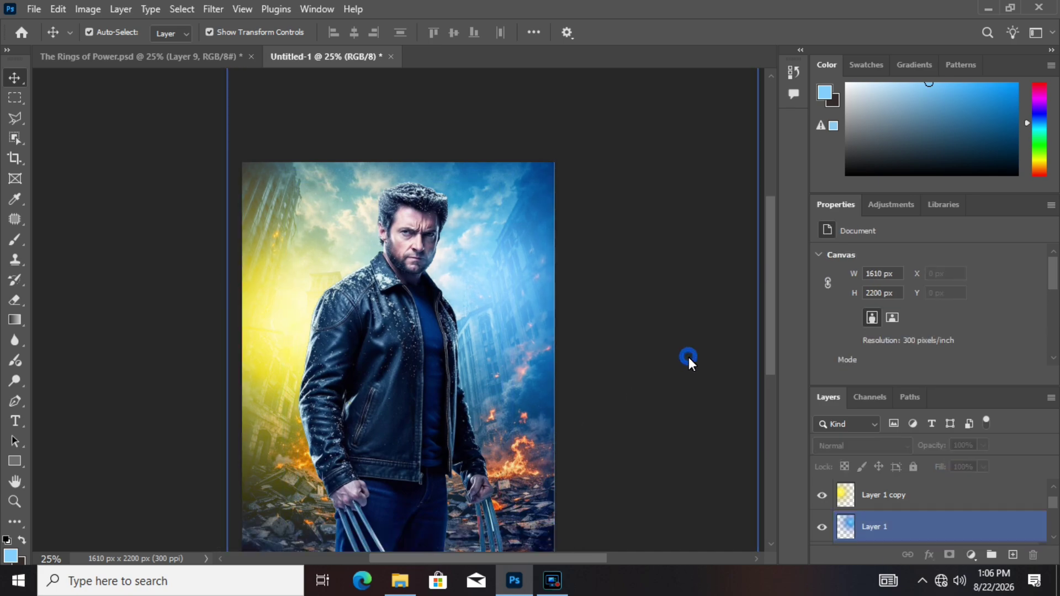
Try a lower opacity on the yellow glow copy, finishing back at 100%
scroll(508, 311, "down", 2)
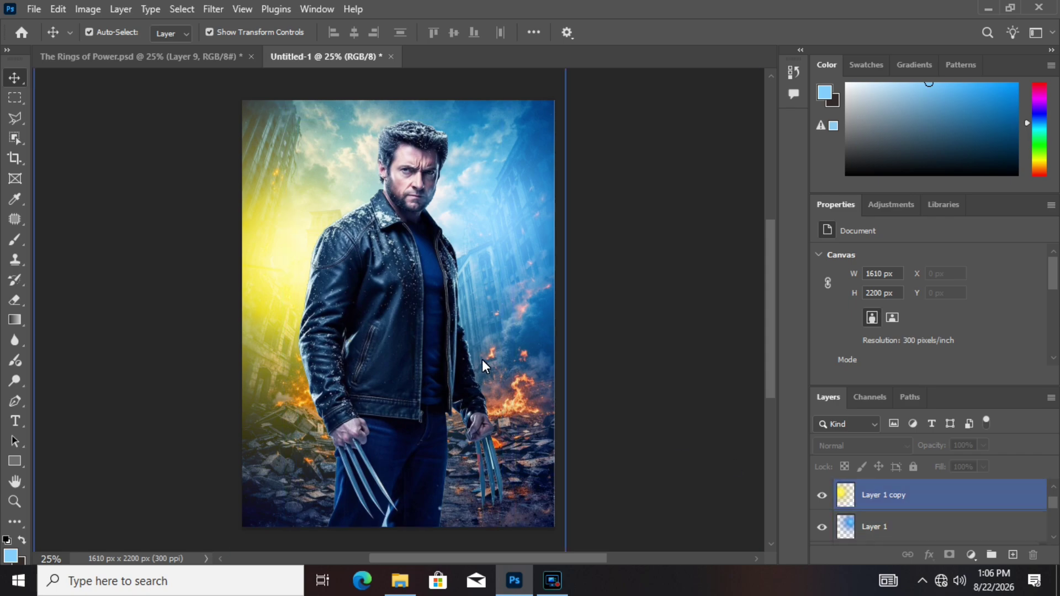
left_click(503, 255)
left_click(981, 445)
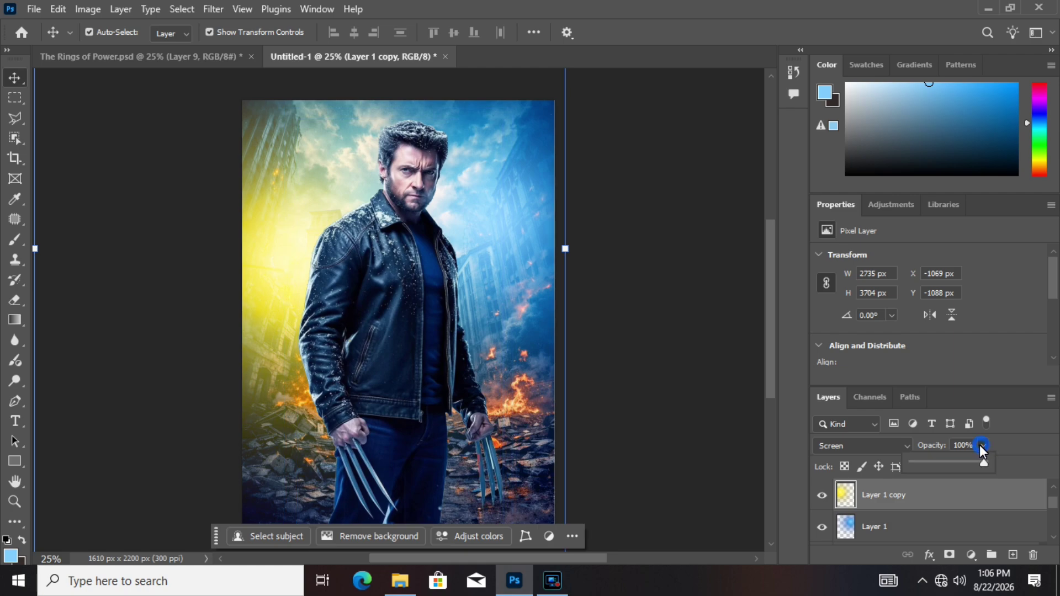
left_click_drag(960, 462, 950, 464)
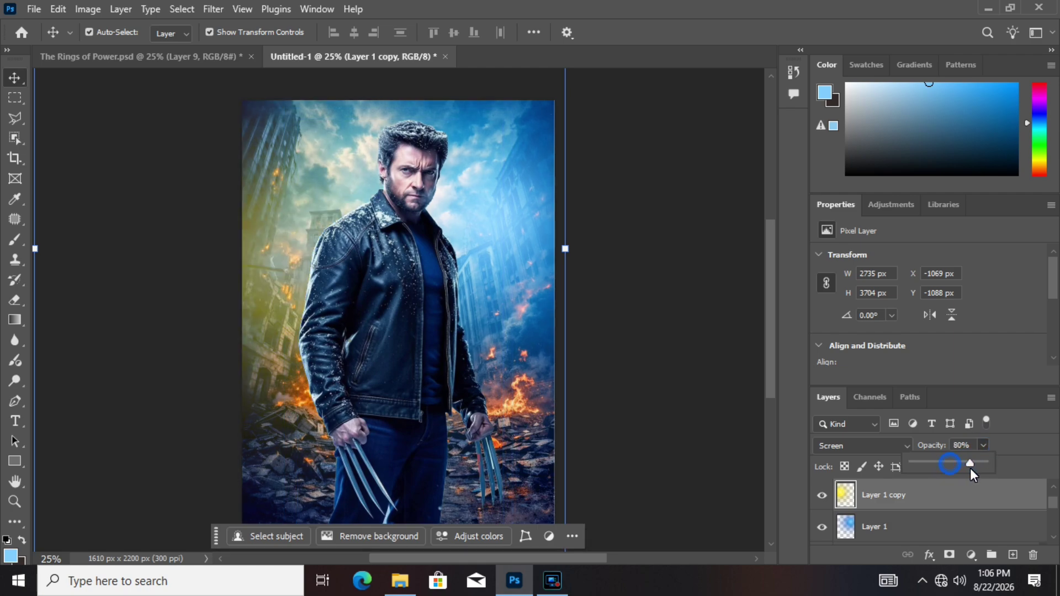
left_click(595, 340)
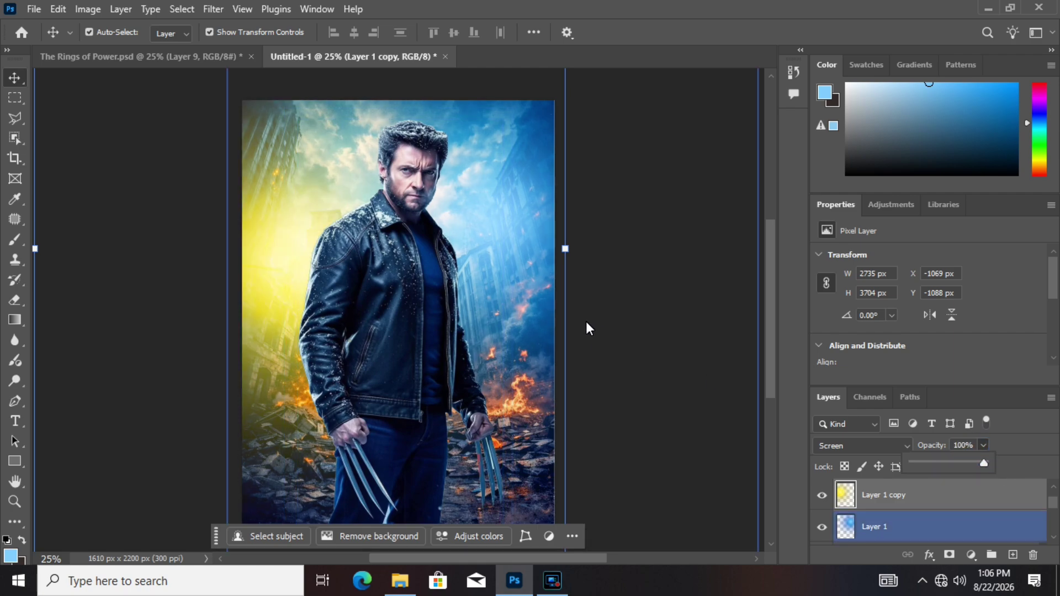
Set the opacity of the blue glow on Layer 1 to 68% and of the yellow glow copy to 75%
left_click(521, 254)
left_click(926, 527)
left_click(985, 445)
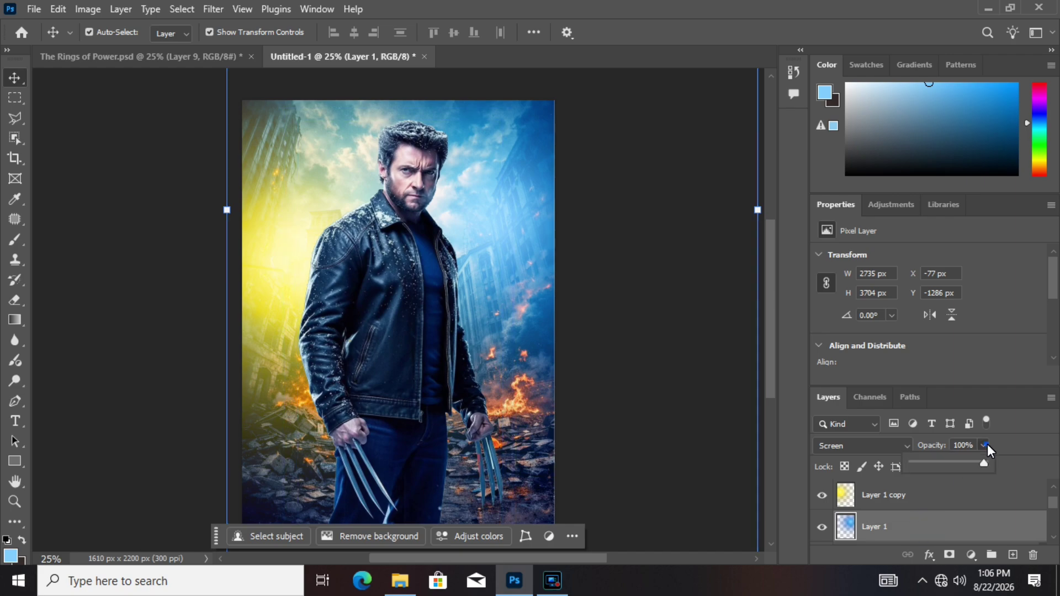
left_click_drag(960, 463, 962, 465)
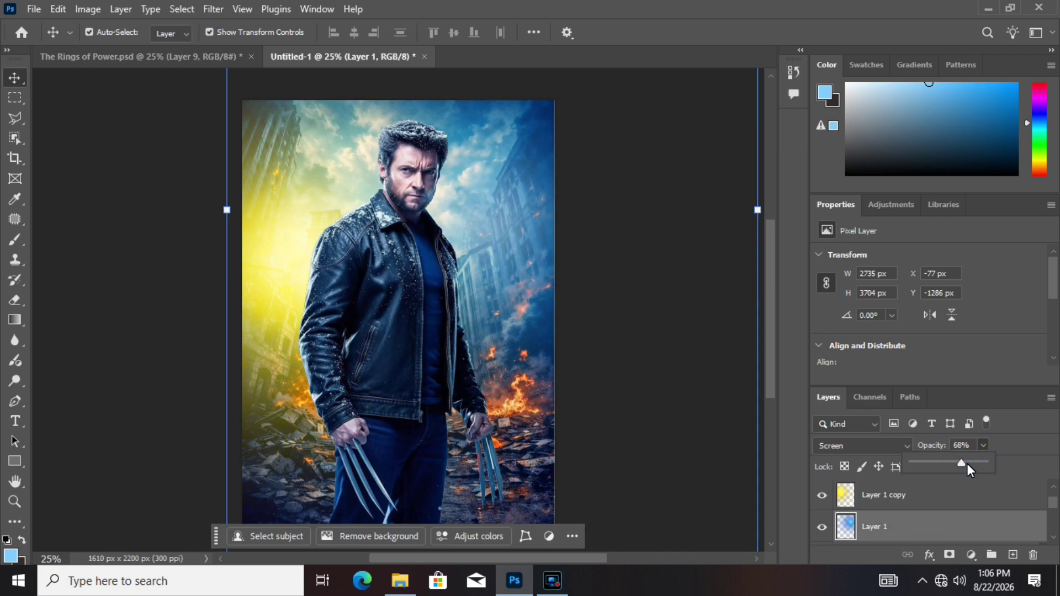
left_click(894, 495)
left_click(982, 445)
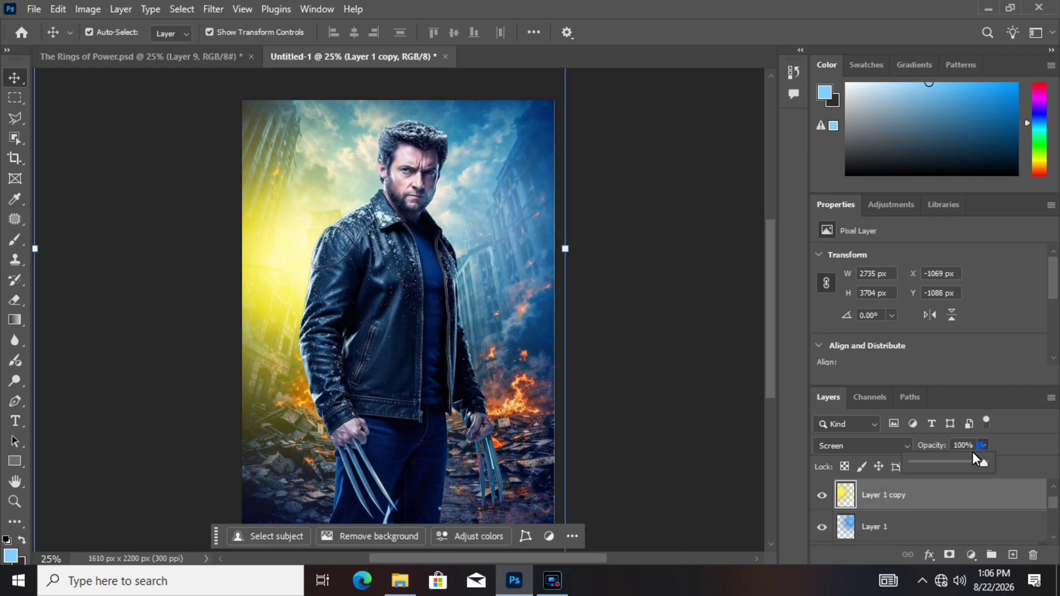
left_click_drag(974, 457, 967, 462)
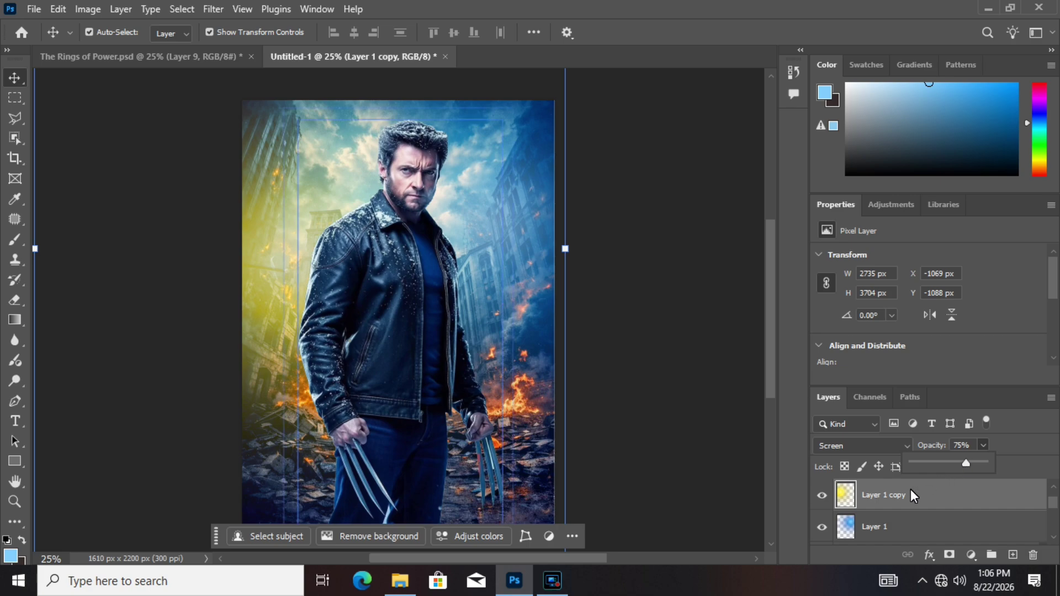
Shift the yellow glow copy to orange with a Hue/Saturation adjustment of Hue -16 and Saturation +100
left_click(93, 11)
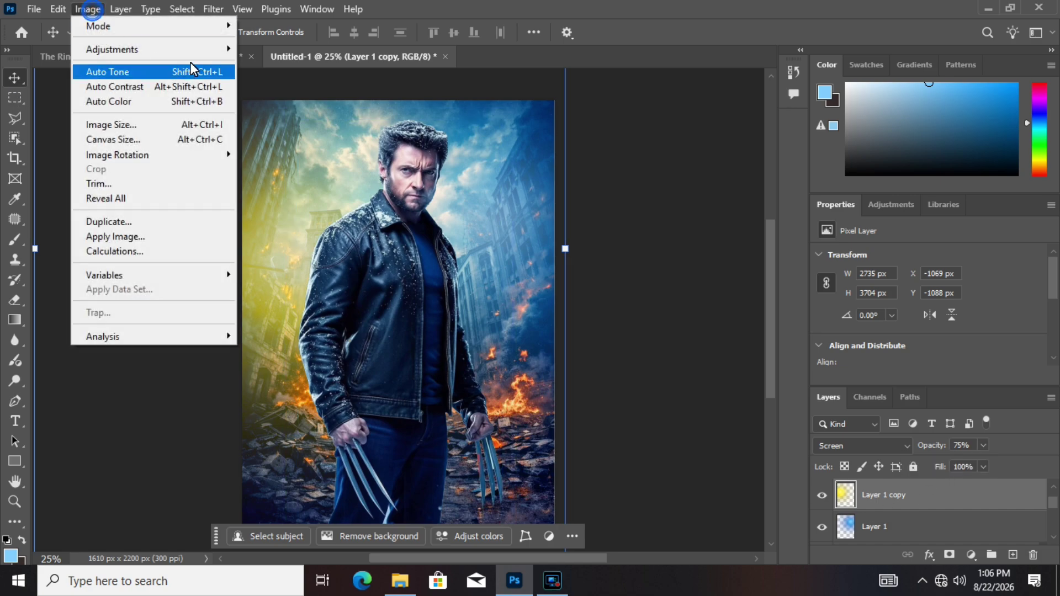
mouse_move(114, 45)
left_click(332, 135)
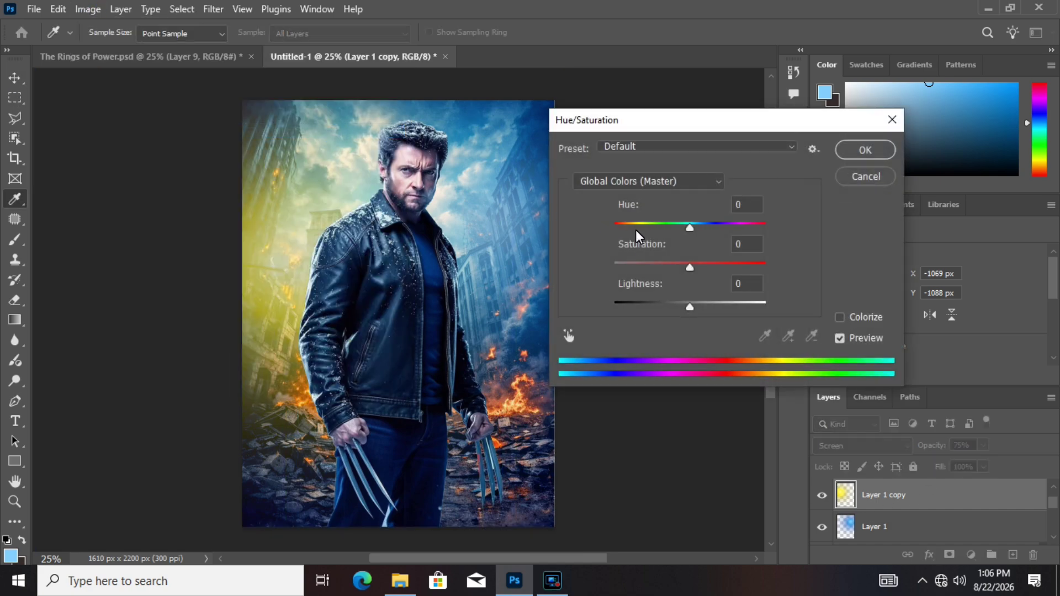
left_click_drag(636, 226, 680, 235)
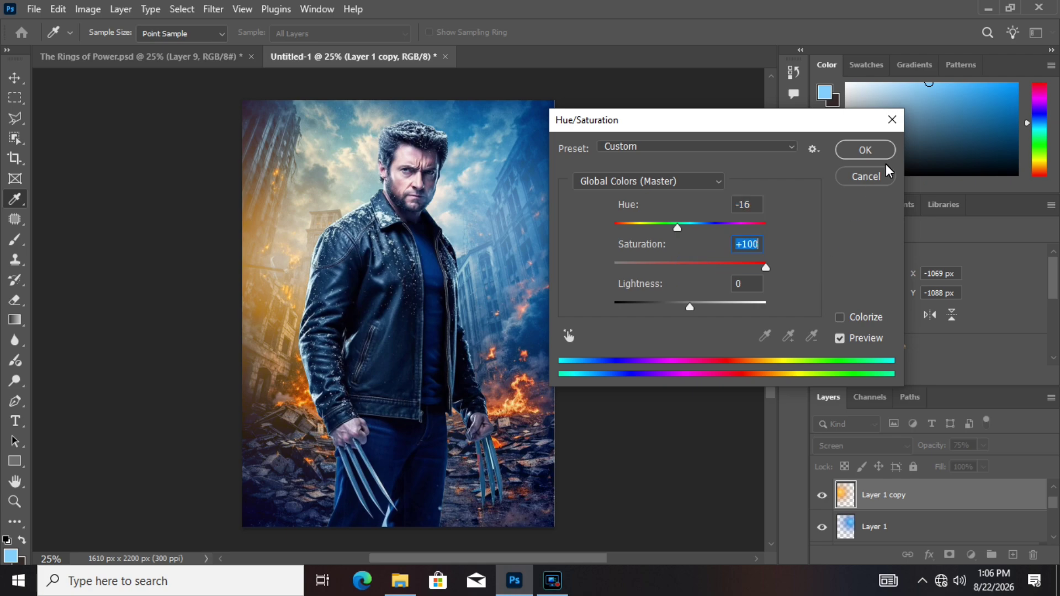
left_click(852, 145)
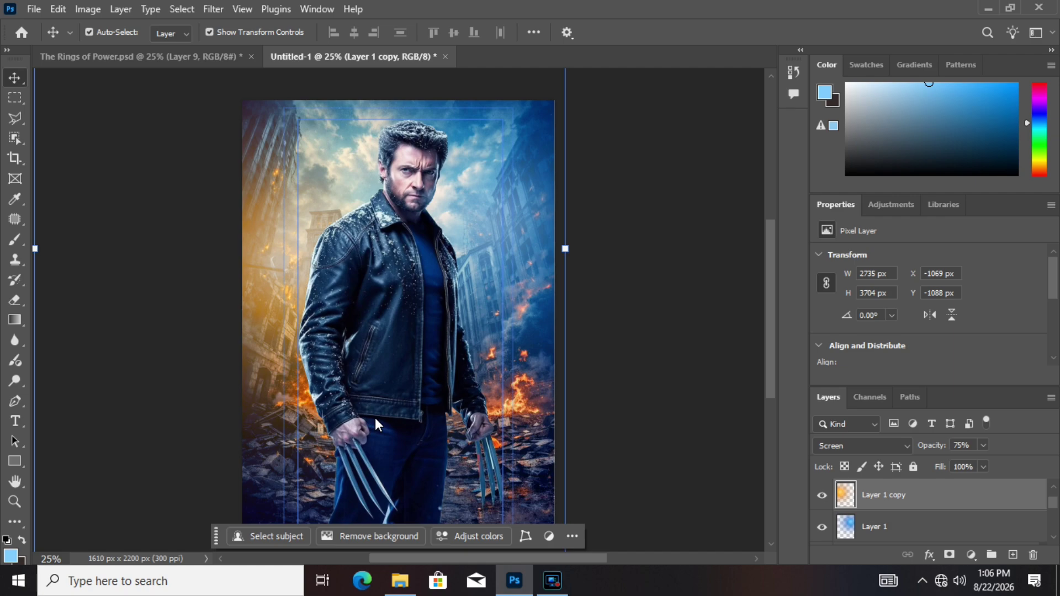
Set the opacity of both the orange glow copy and the blue glow on Layer 1 to 100%
left_click(984, 446)
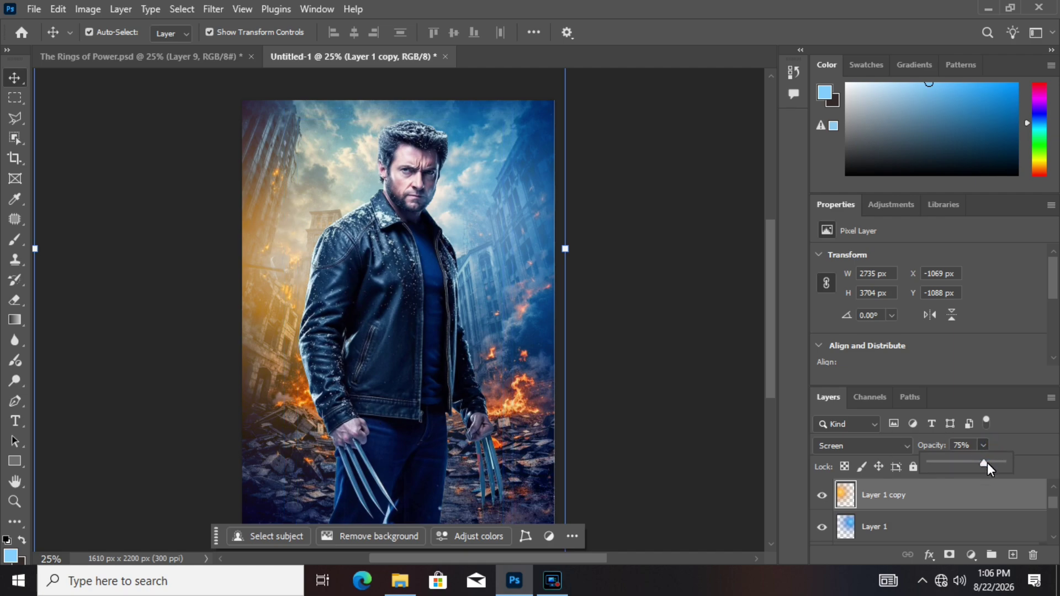
left_click_drag(987, 463, 1022, 465)
left_click(909, 528)
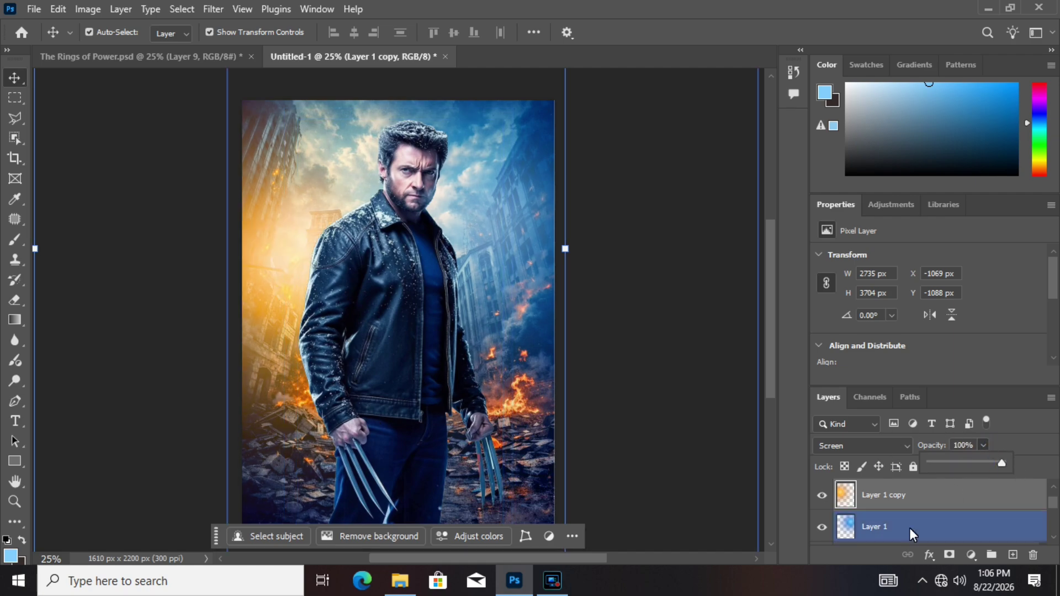
double_click(907, 526)
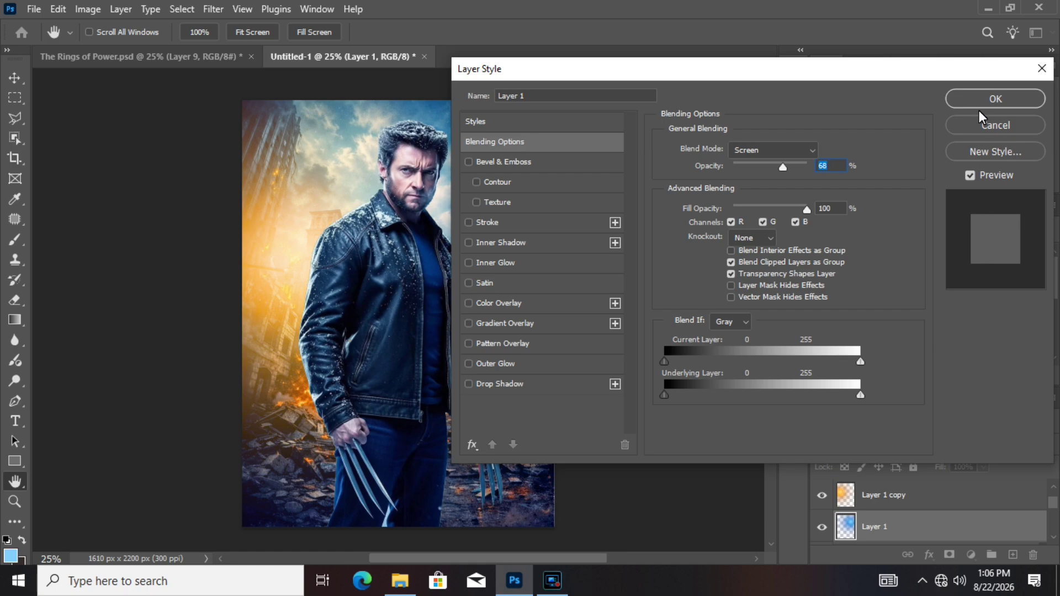
left_click(989, 124)
left_click(980, 445)
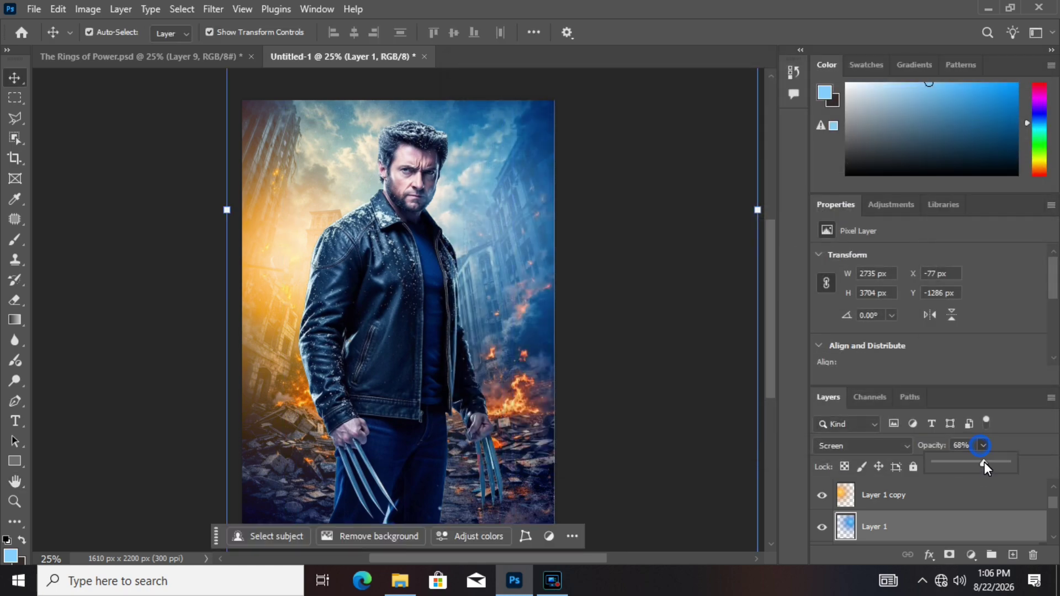
left_click(1022, 466)
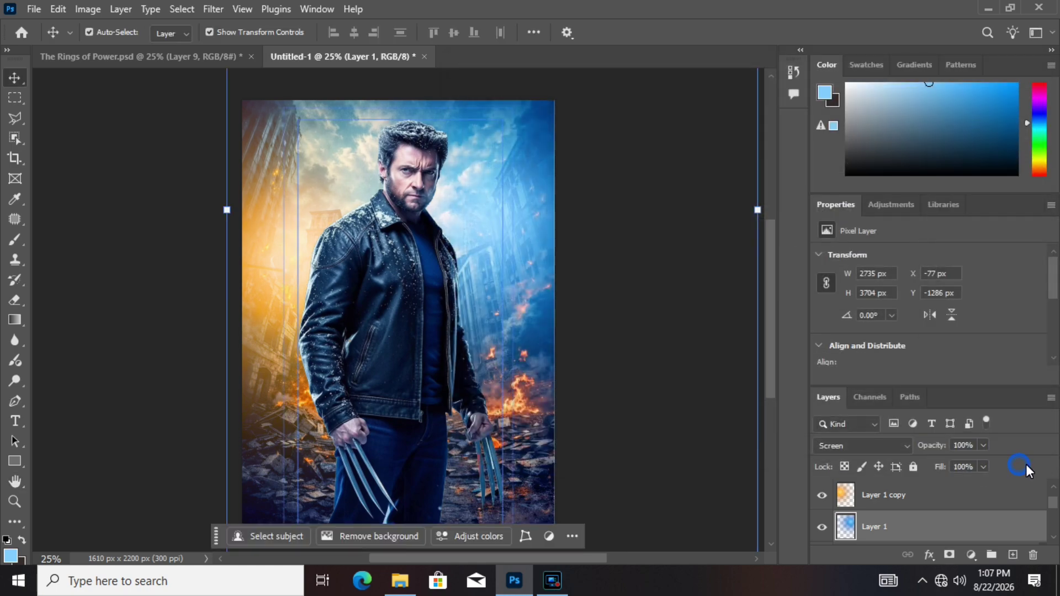
Select the man's masked layer and add a new empty layer above it
left_click(669, 198)
left_click(486, 380)
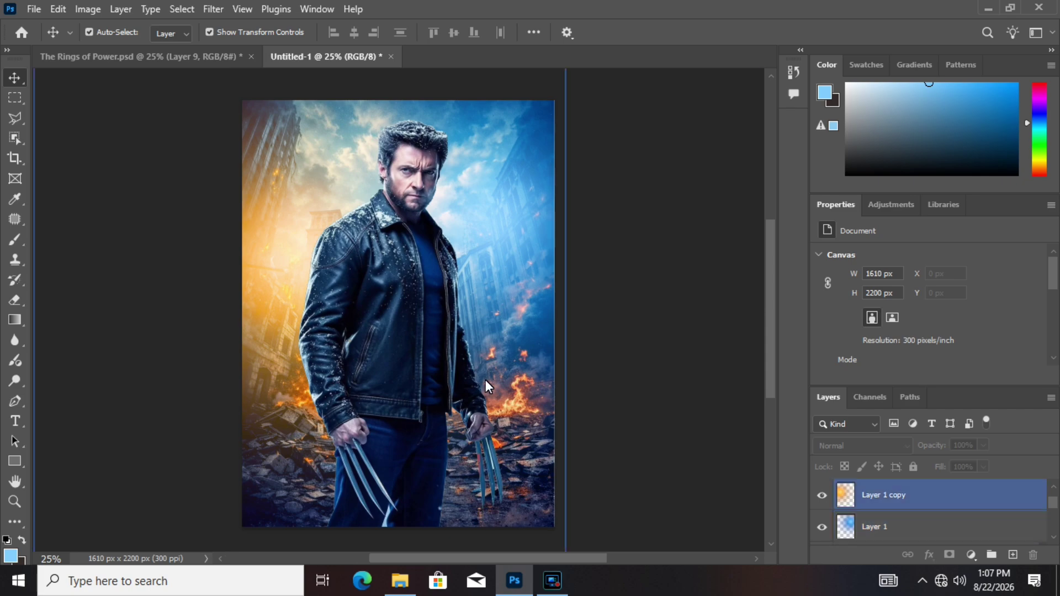
left_click(415, 278)
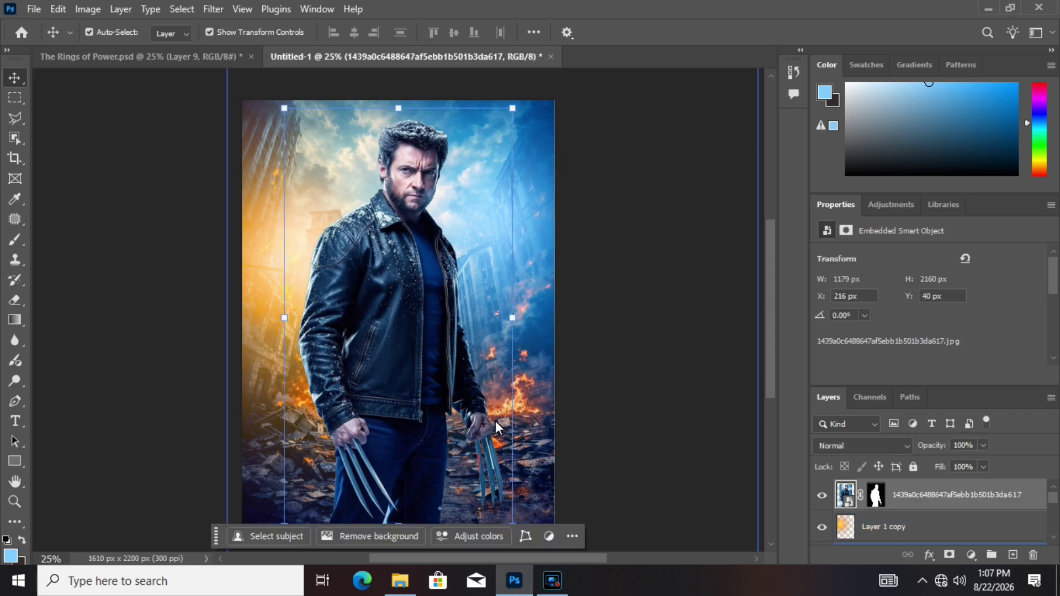
left_click(1013, 555)
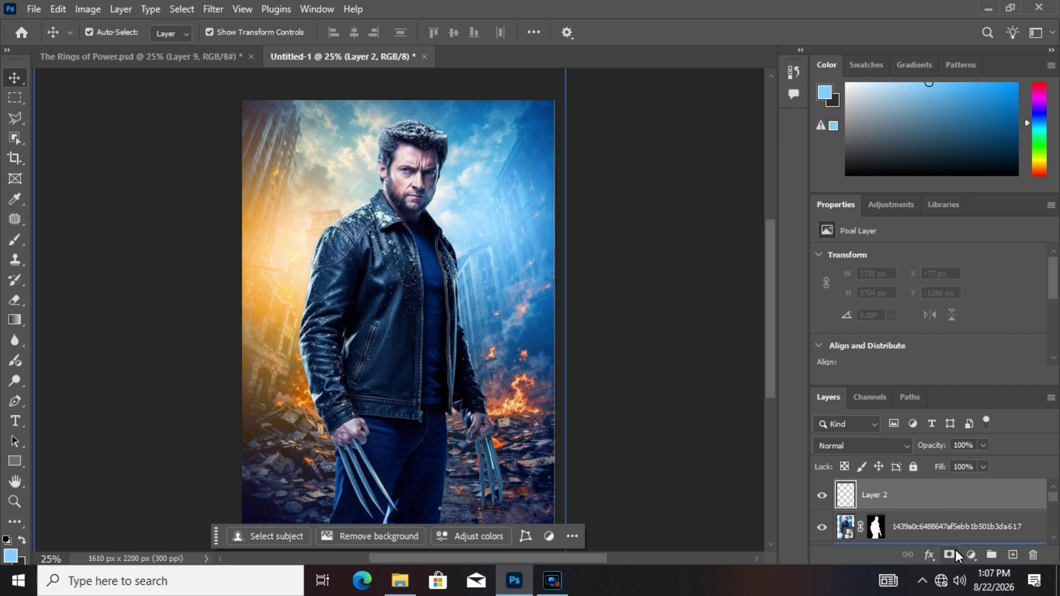
Add a solid colour fill layer in blue #0b94ed above the man's masked layer
left_click(970, 555)
left_click(960, 280)
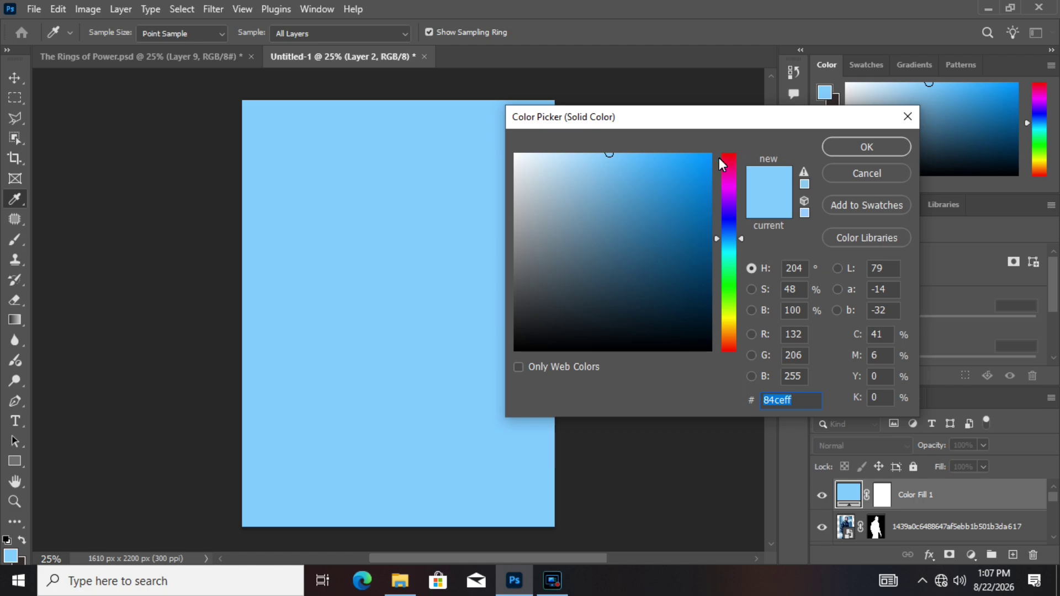
left_click_drag(699, 184, 703, 166)
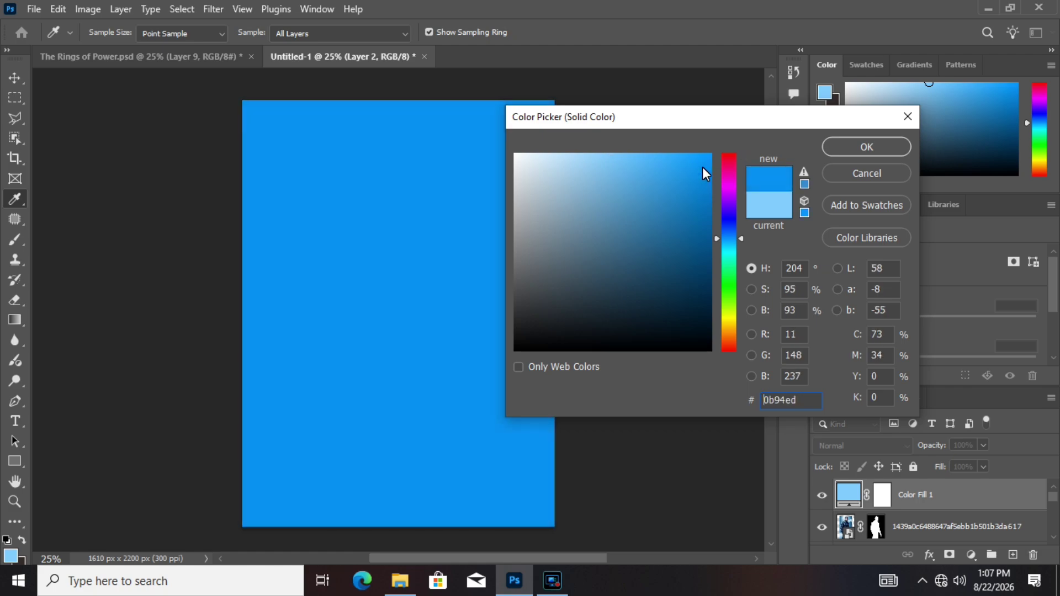
left_click(831, 148)
Set the blue fill layer to Screen mode and clip it to the man's masked layer
left_click(873, 445)
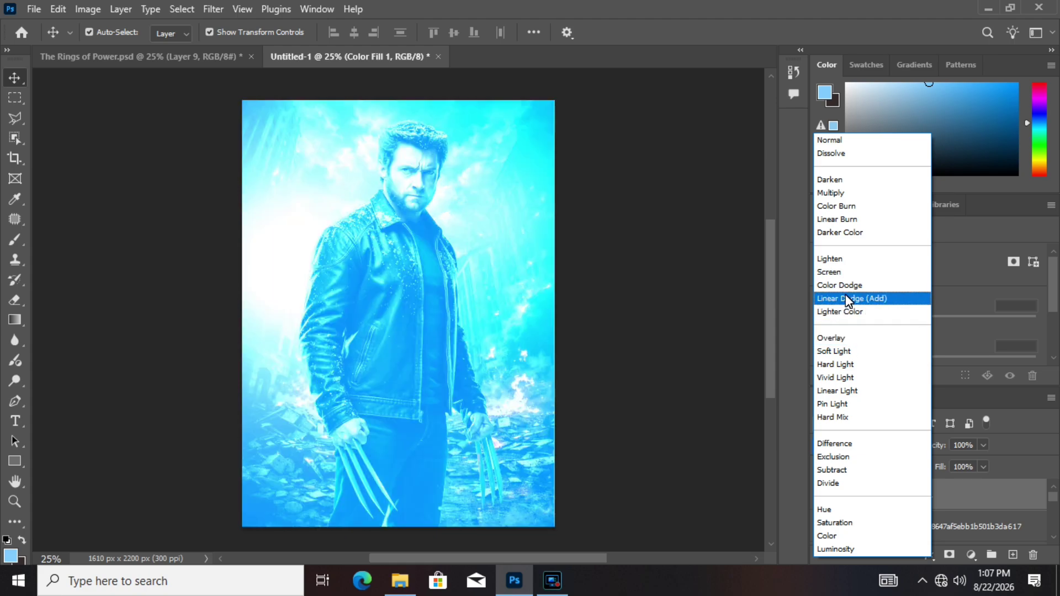
left_click(835, 272)
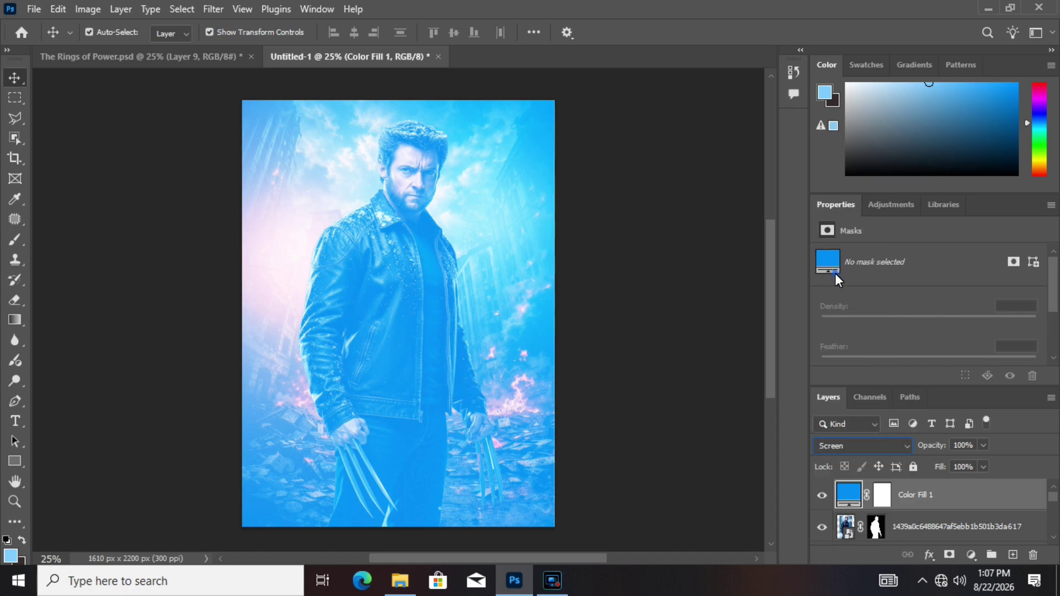
right_click(911, 489)
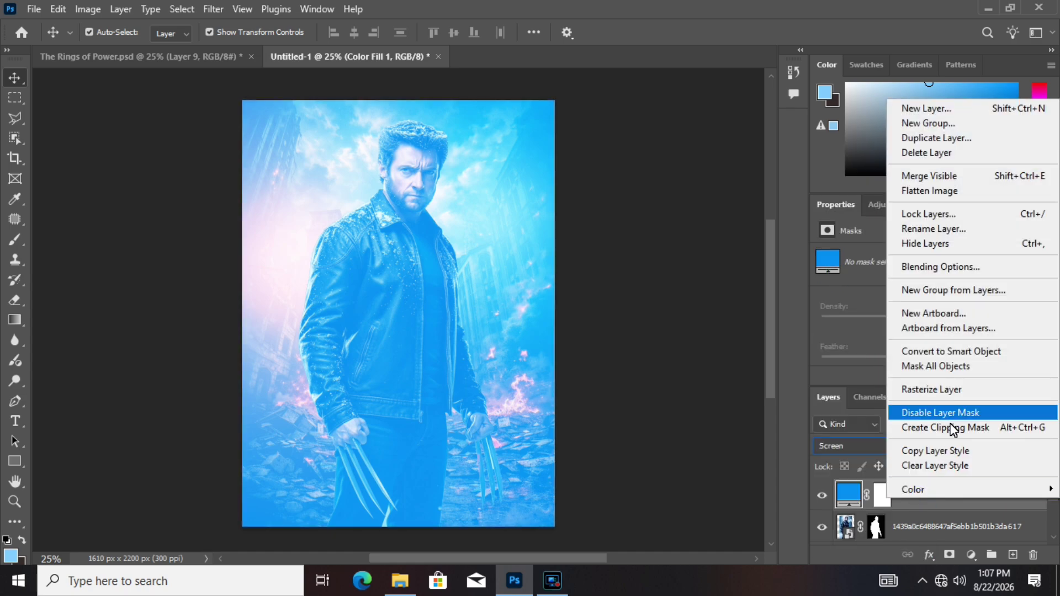
left_click(951, 428)
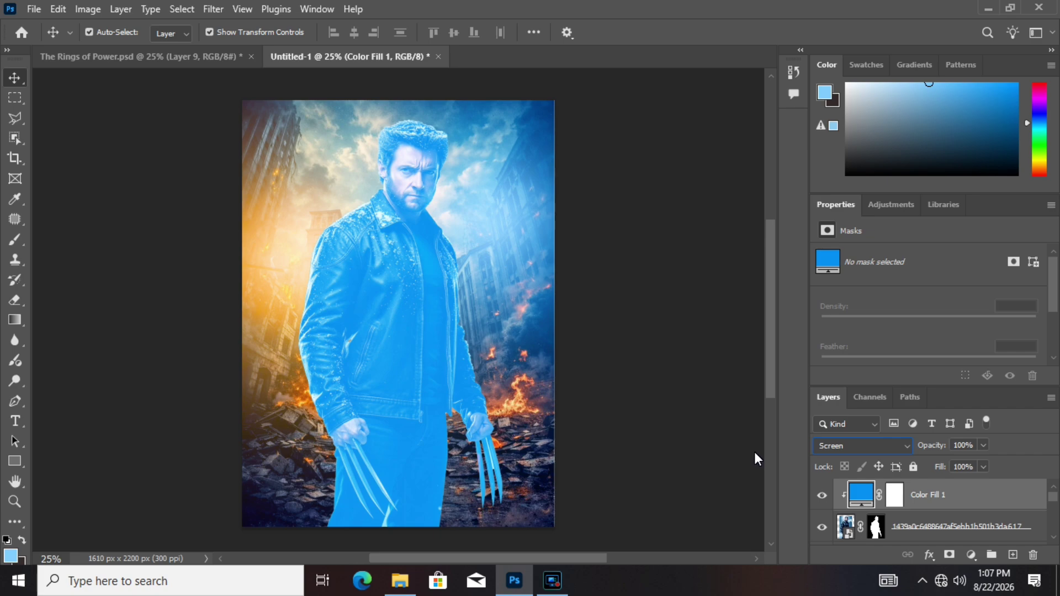
Delete the blue fill layer's white mask and give it a black mask that hides the fill
left_click(893, 498)
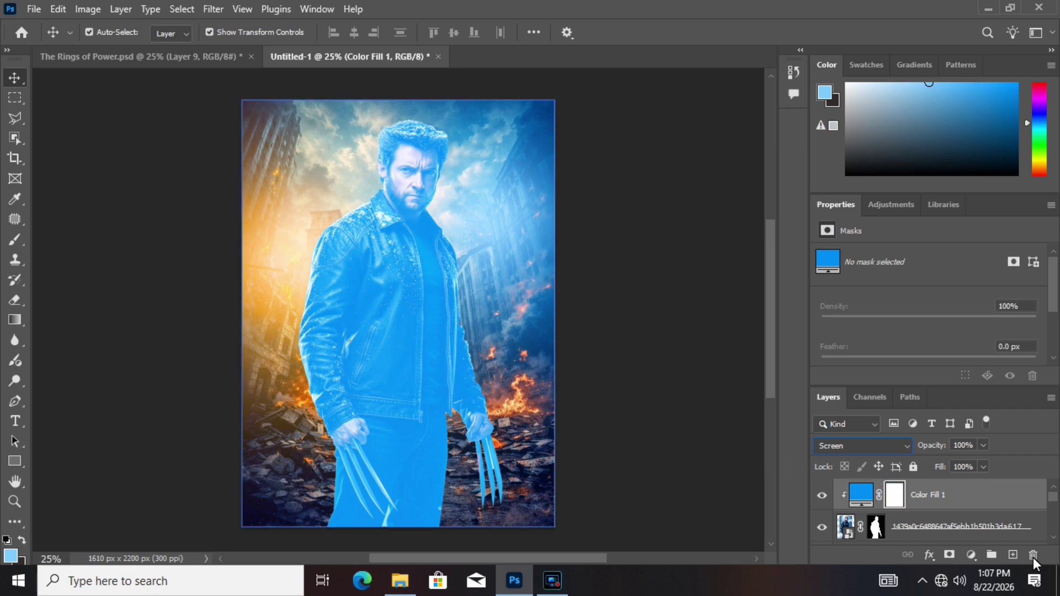
double_click(896, 498)
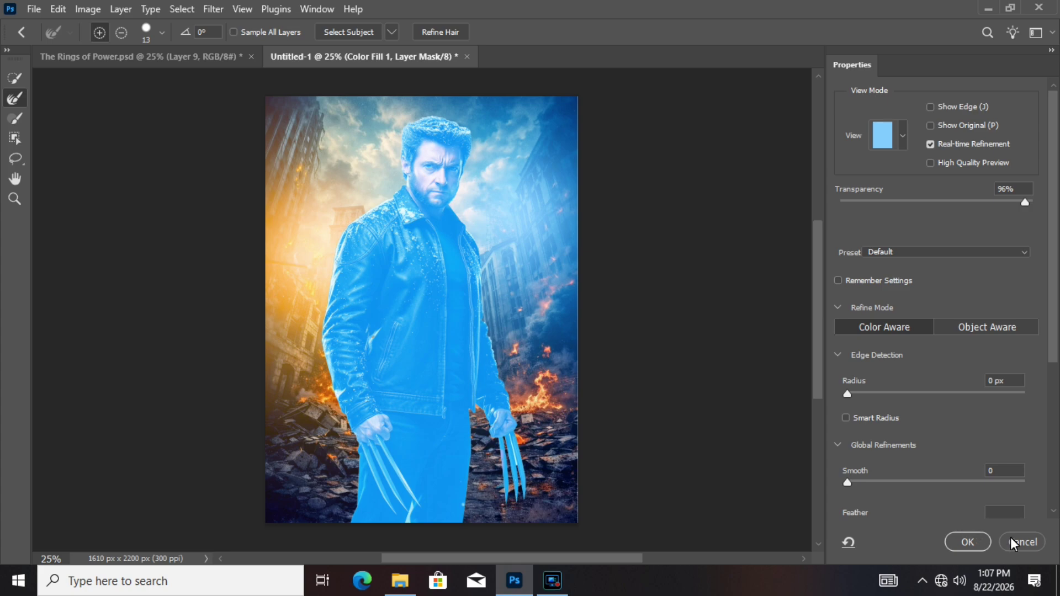
left_click(1025, 545)
left_click_drag(894, 502, 1027, 552)
left_click(464, 224)
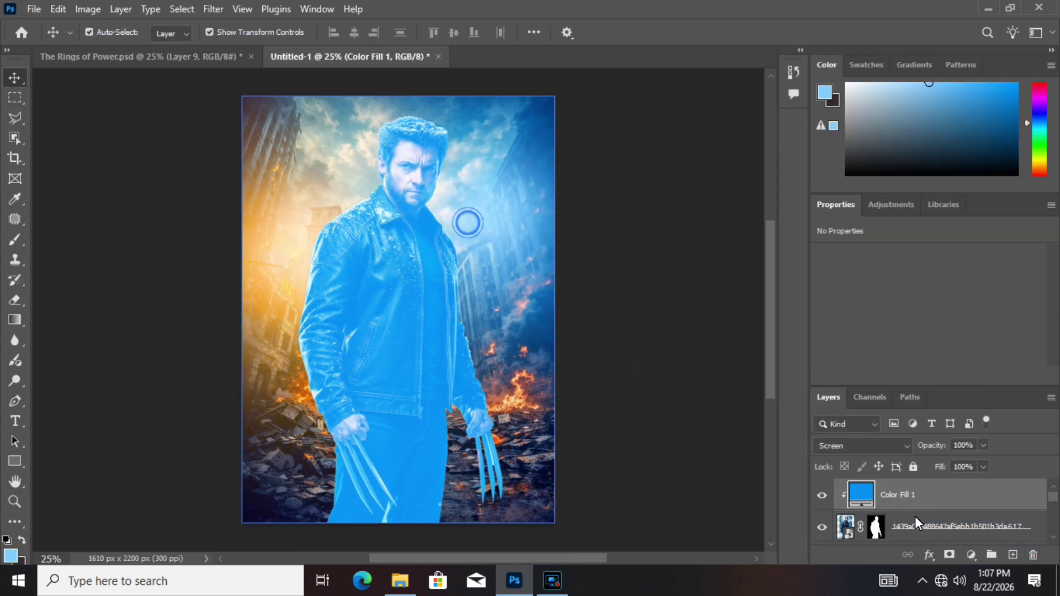
left_click(913, 525)
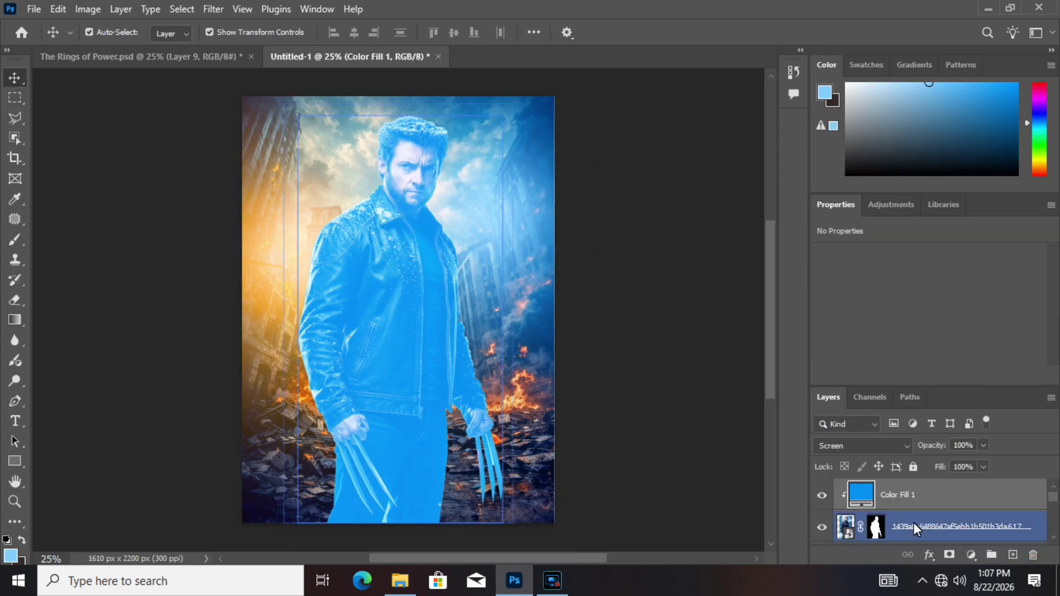
left_click(947, 555, "alt")
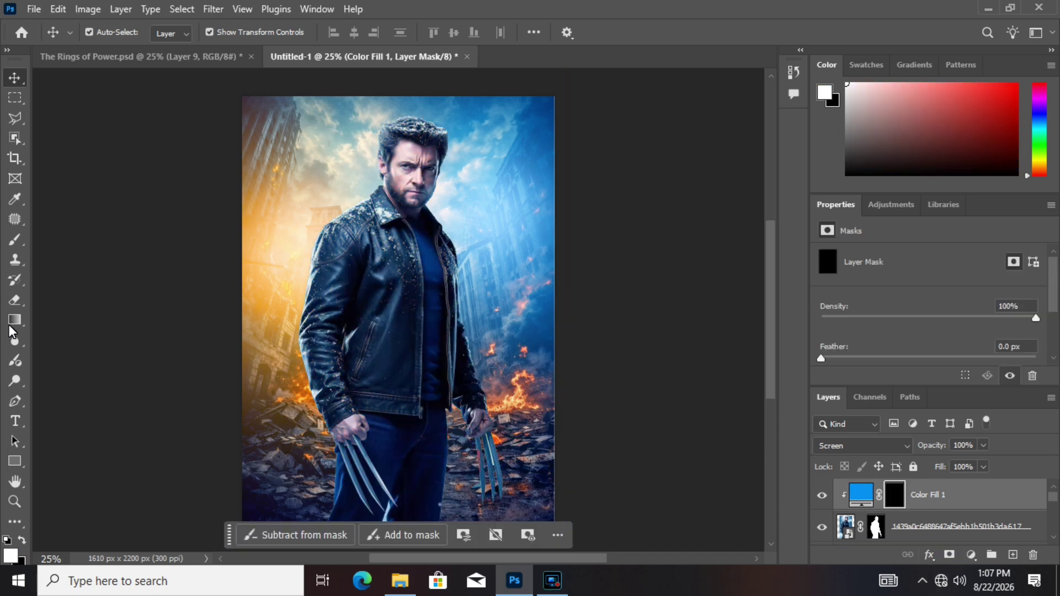
Paint white with a soft 500 px brush on the blue fill's mask along the man's side facing the blue glow
left_click(15, 300)
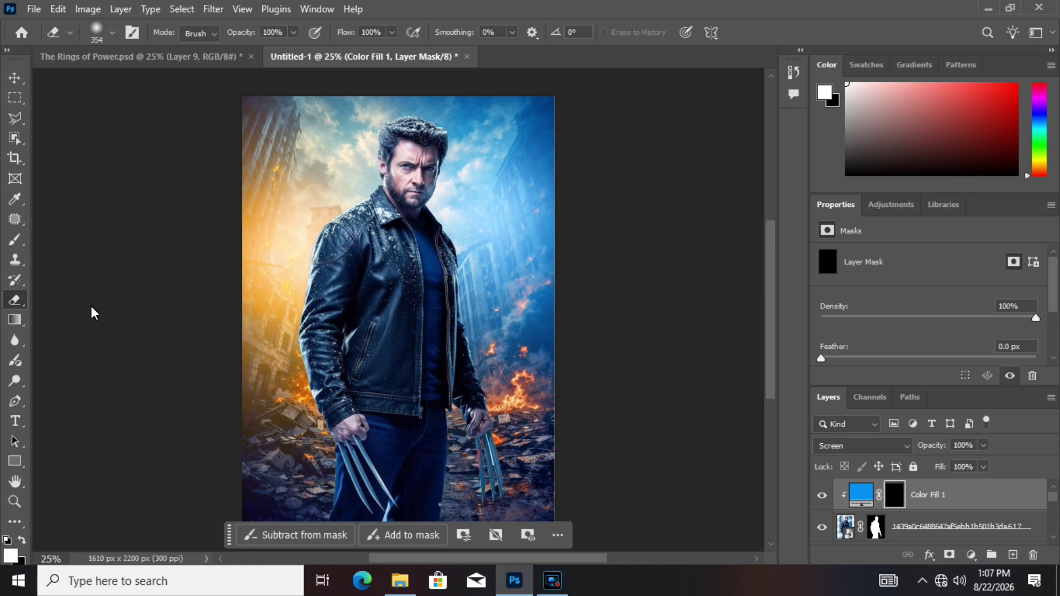
left_click(15, 240)
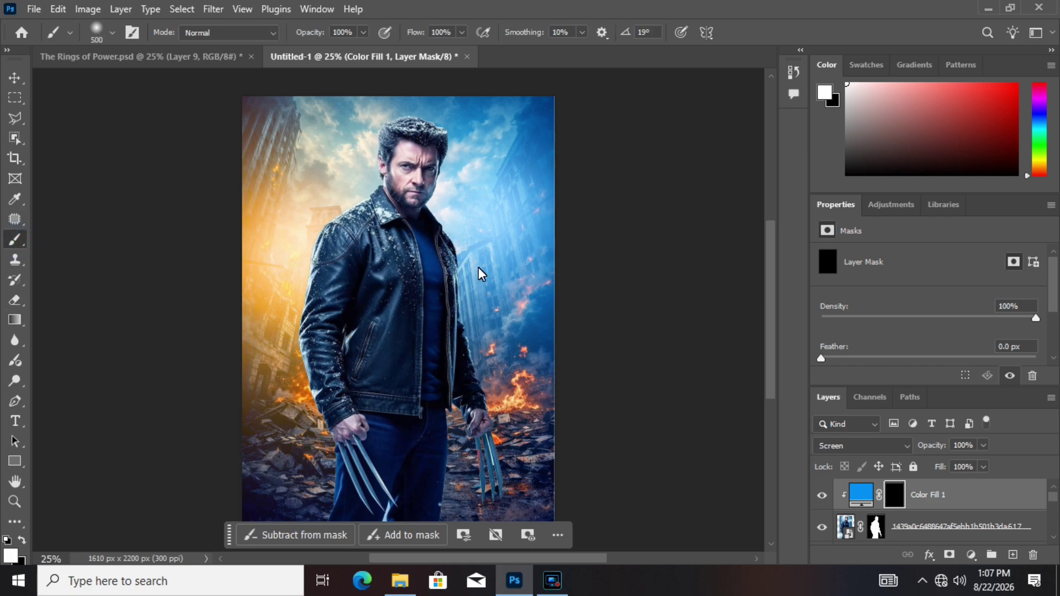
left_click_drag(482, 262, 526, 383)
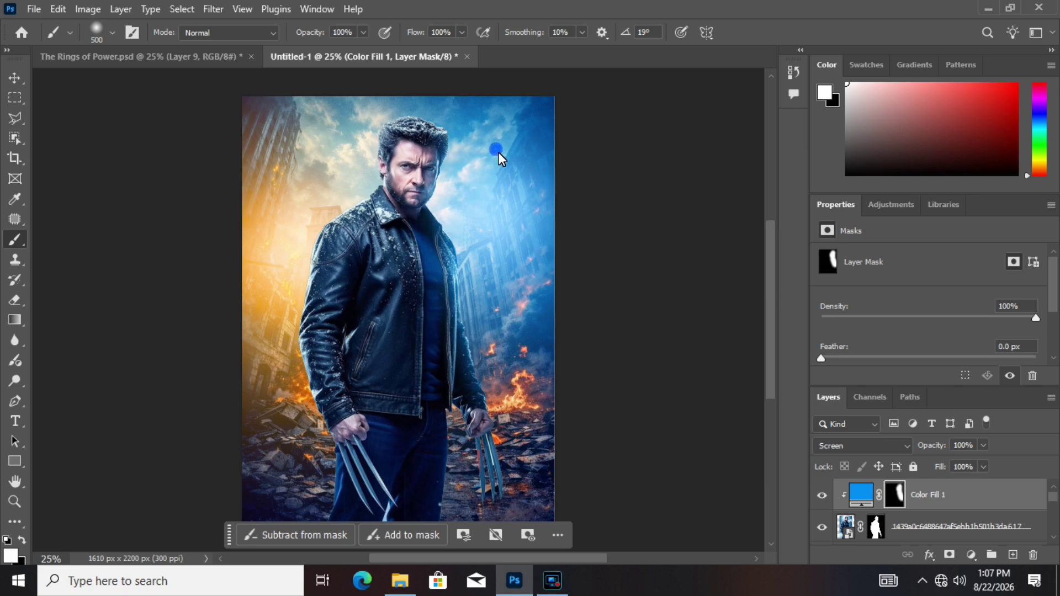
Duplicate the masked blue fill layer and recolour the copy to orange #f9a730, starting from a colour sampled in the orange glow
left_click(13, 81)
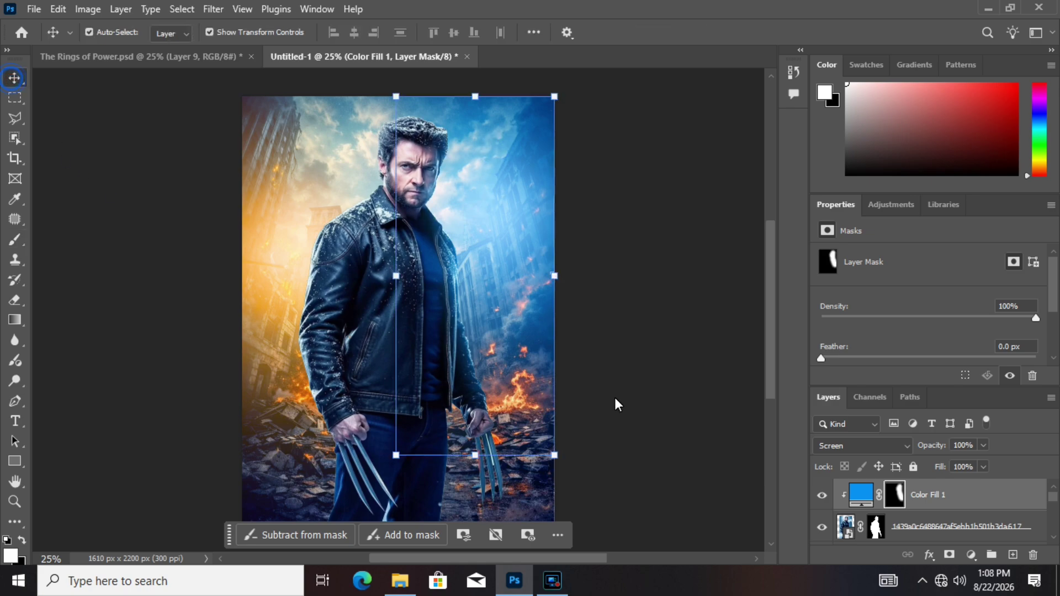
right_click(922, 495)
left_click(949, 133)
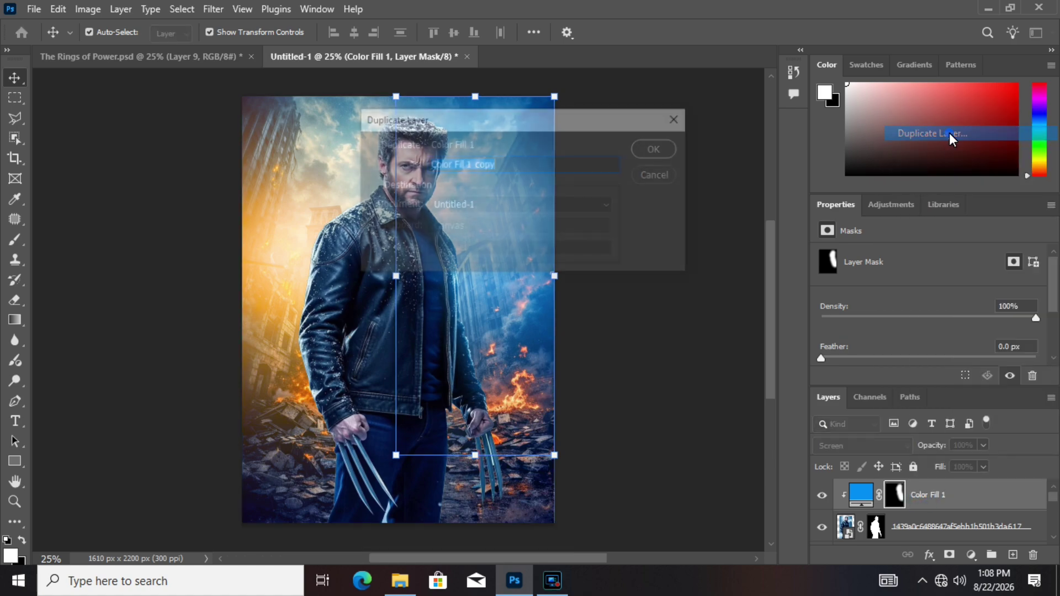
left_click(669, 148)
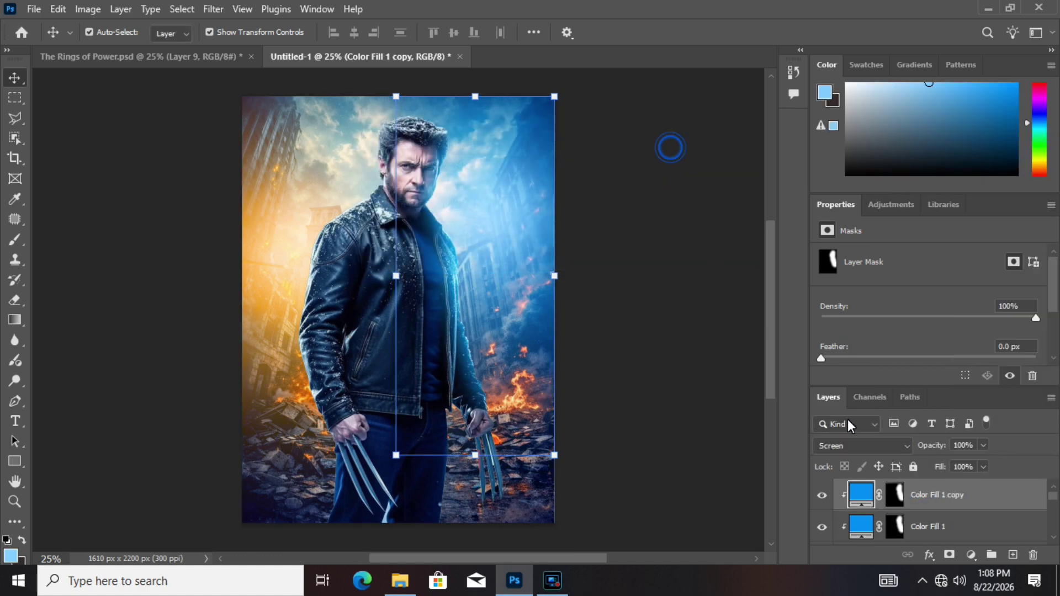
double_click(867, 499)
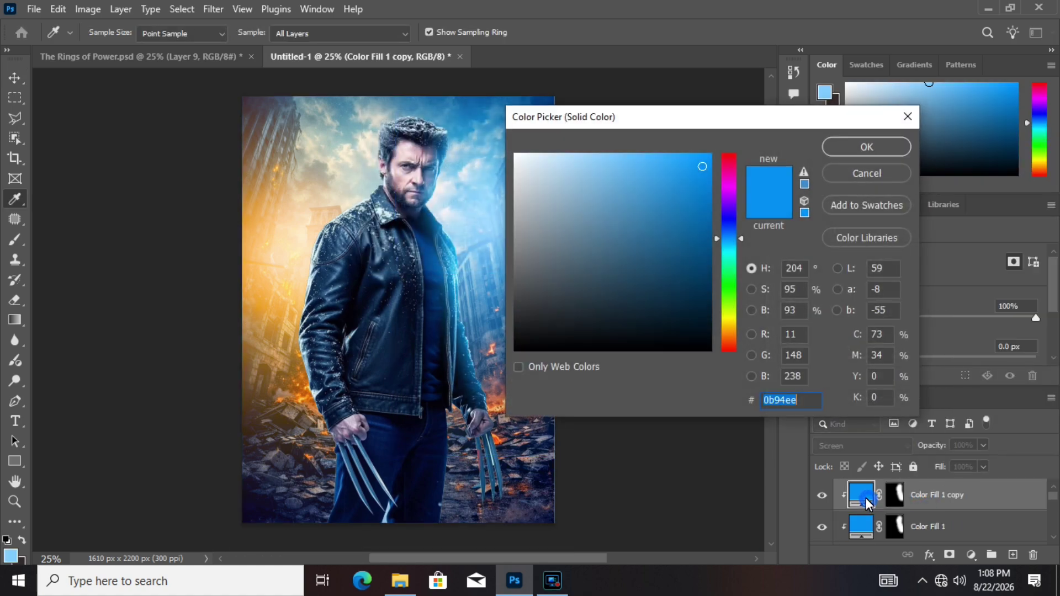
left_click(256, 288)
left_click_drag(659, 168, 708, 164)
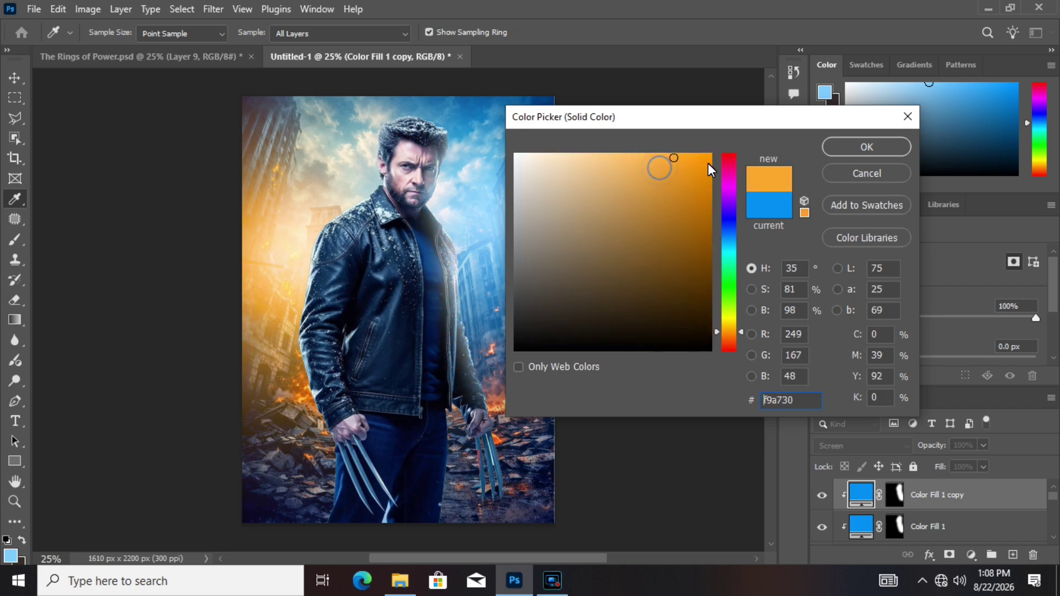
left_click(851, 147)
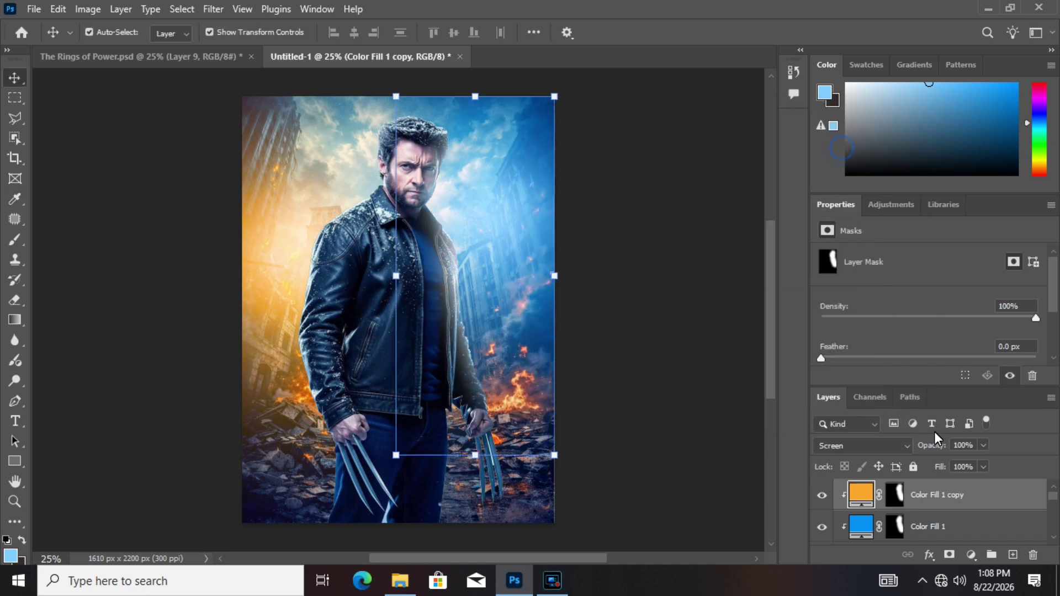
Extend the orange fill copy's mask to reveal it along the man's side facing the orange glow, and deselect the layer
left_click(860, 449)
left_click(954, 496)
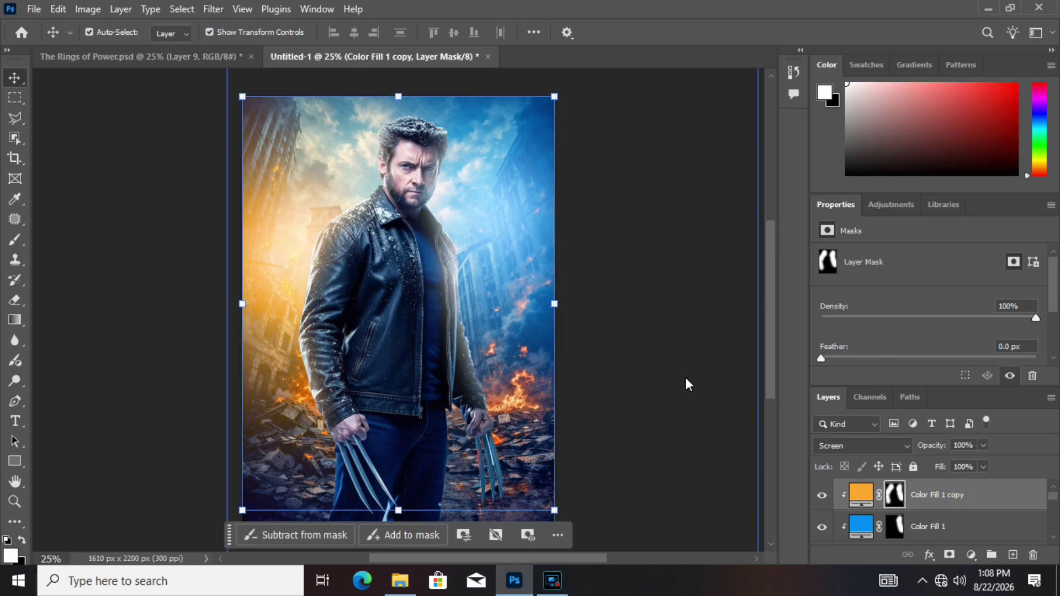
left_click(705, 376)
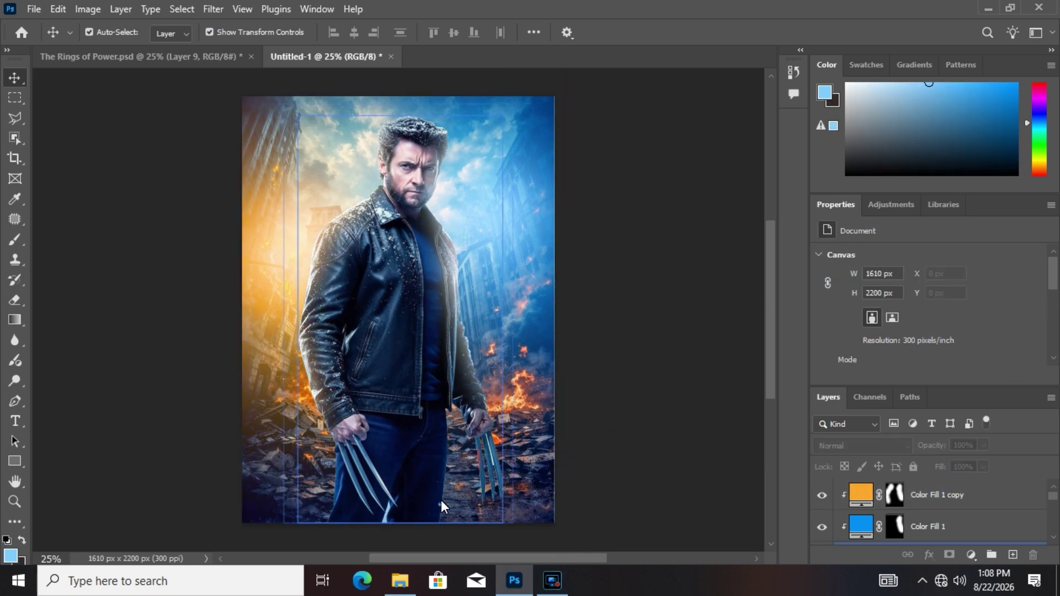
Add an empty layer above the ruined-city background and set the soft brush size to 1400 px
left_click(466, 504)
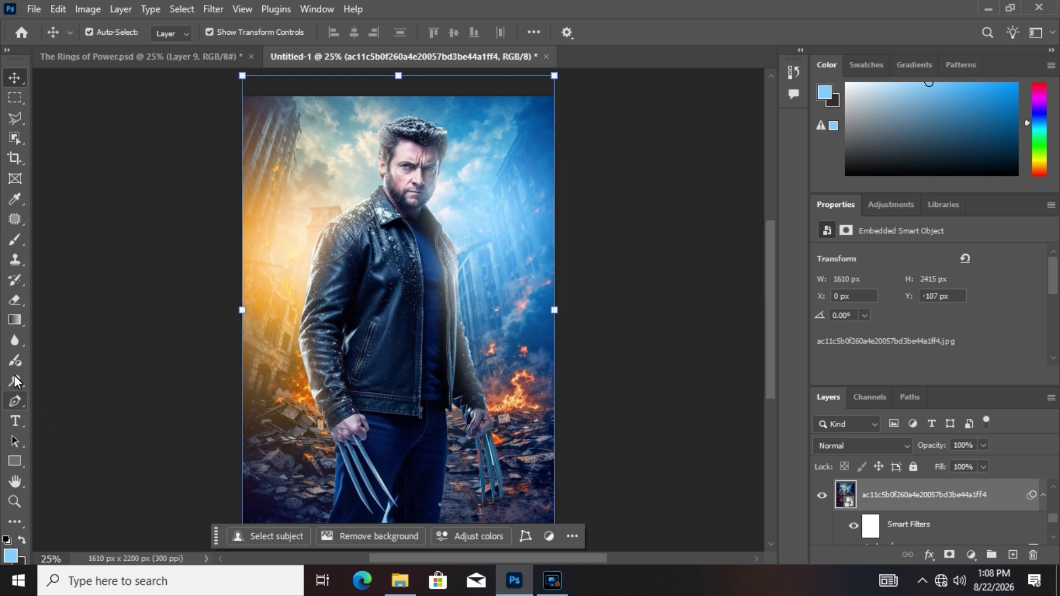
left_click(22, 247)
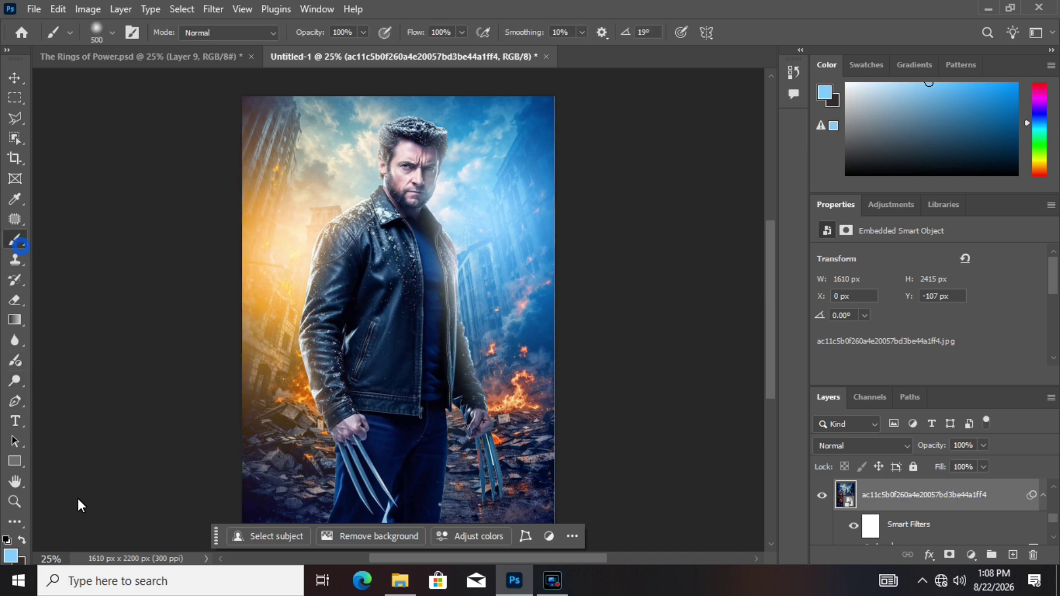
left_click(22, 539)
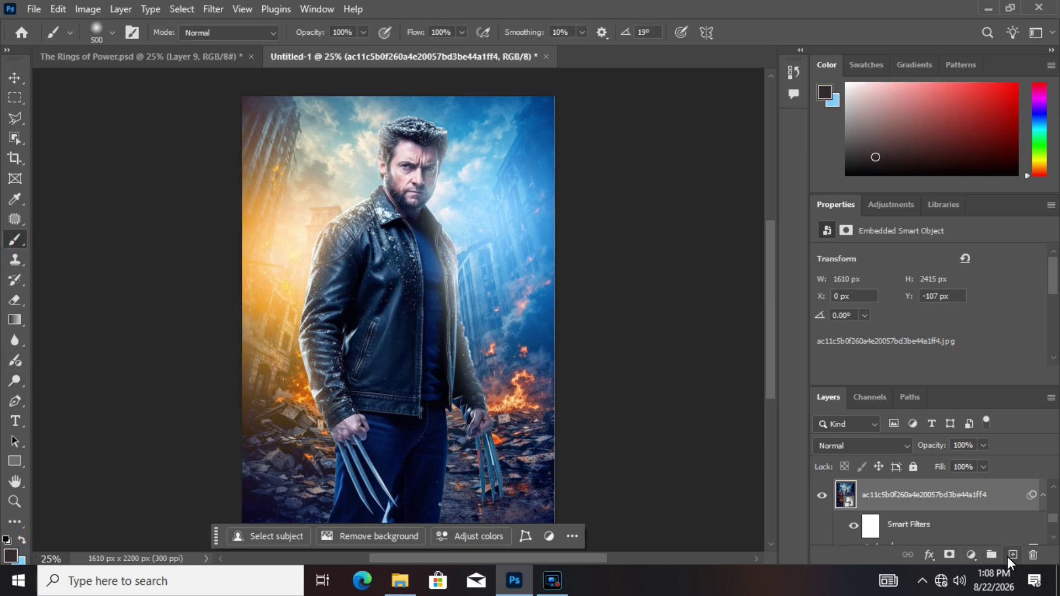
left_click(1013, 555)
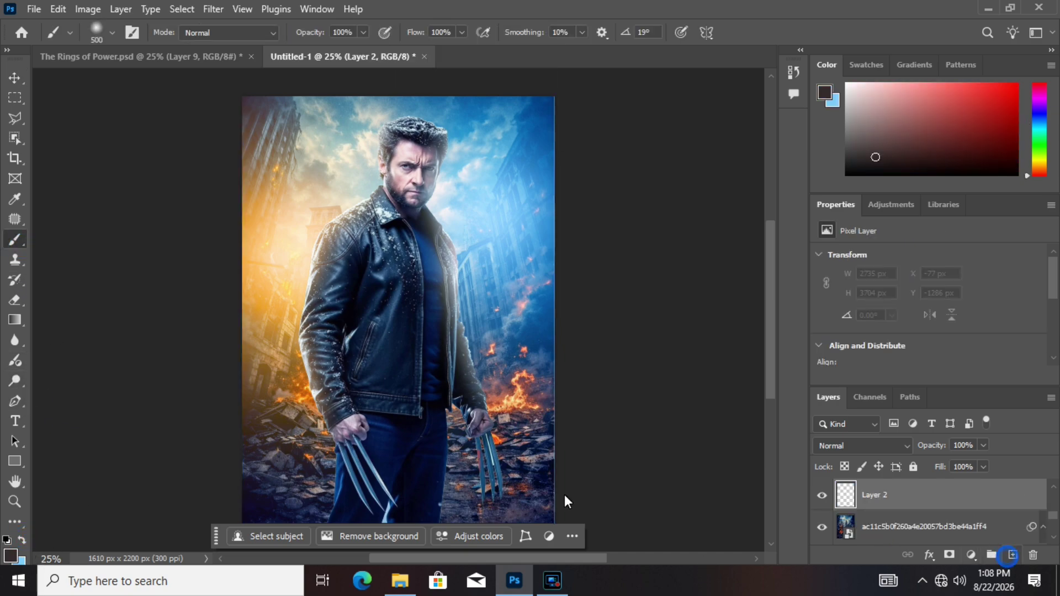
left_click(103, 34)
left_click_drag(161, 67, 148, 68)
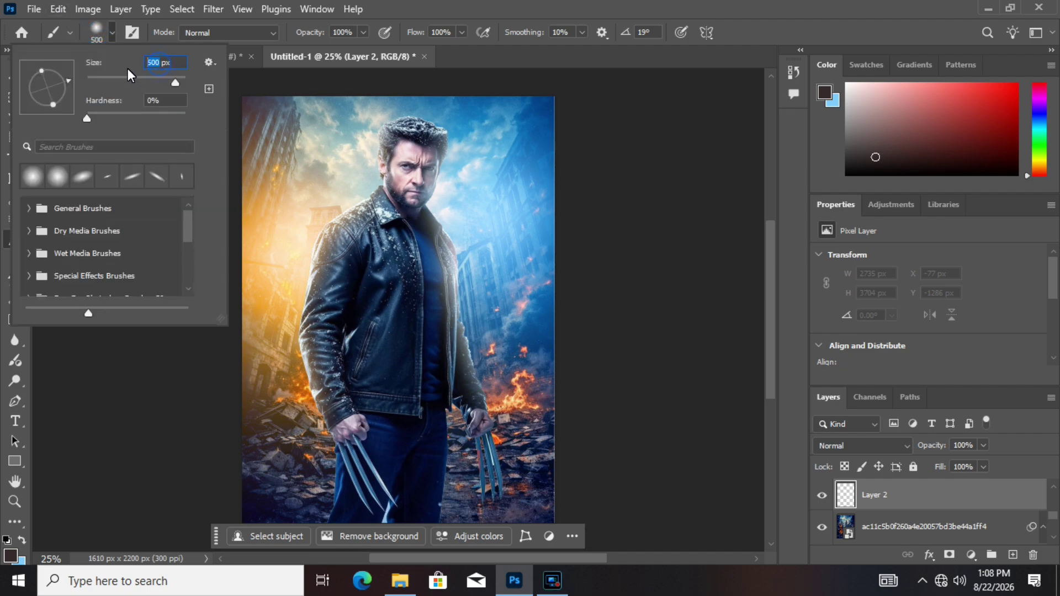
type("1400")
key("Return")
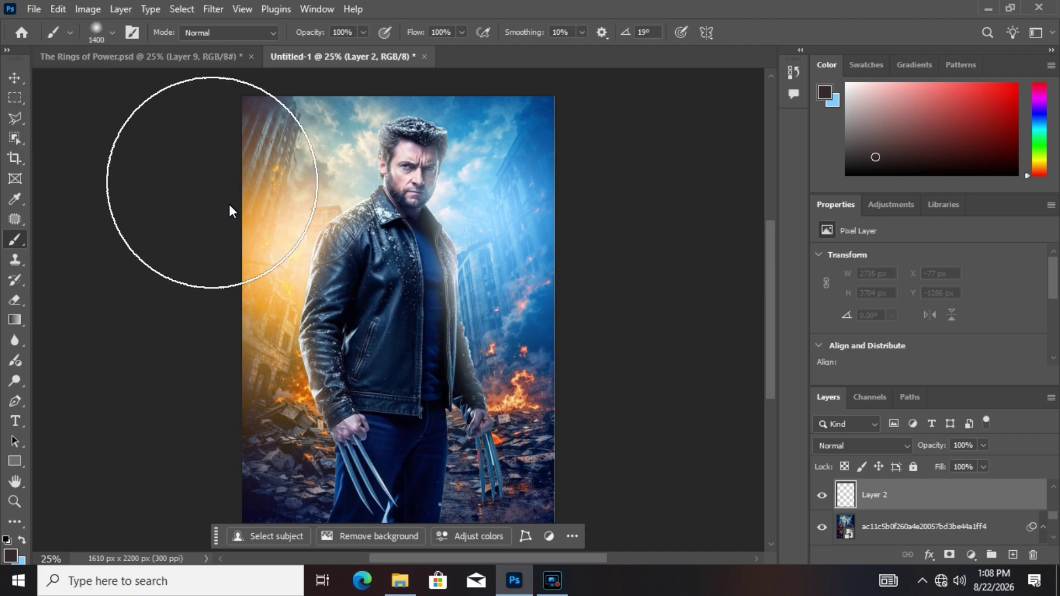
left_click(360, 515)
left_click(64, 10)
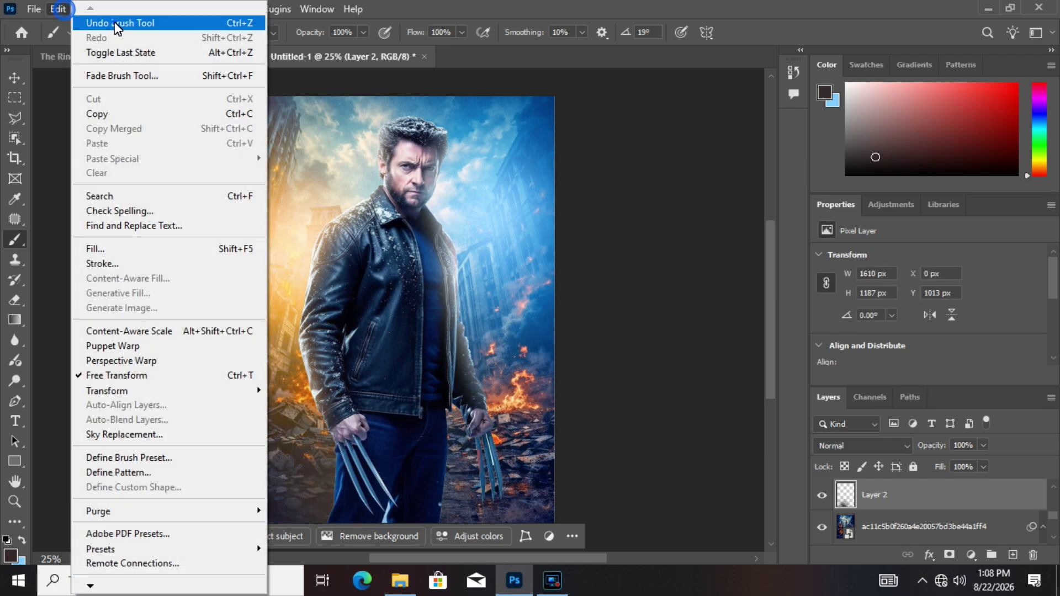
left_click(115, 24)
Set the foreground colour to black (000000) and paint the rubble behind the man's legs dark on Layer 2
left_click(10, 555)
type("000000")
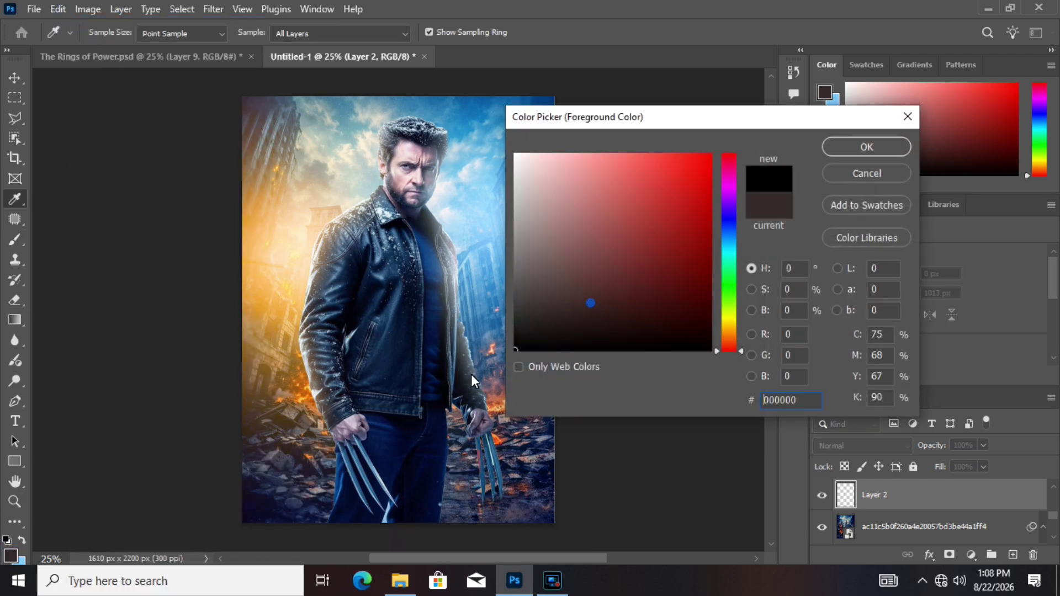
key("Return")
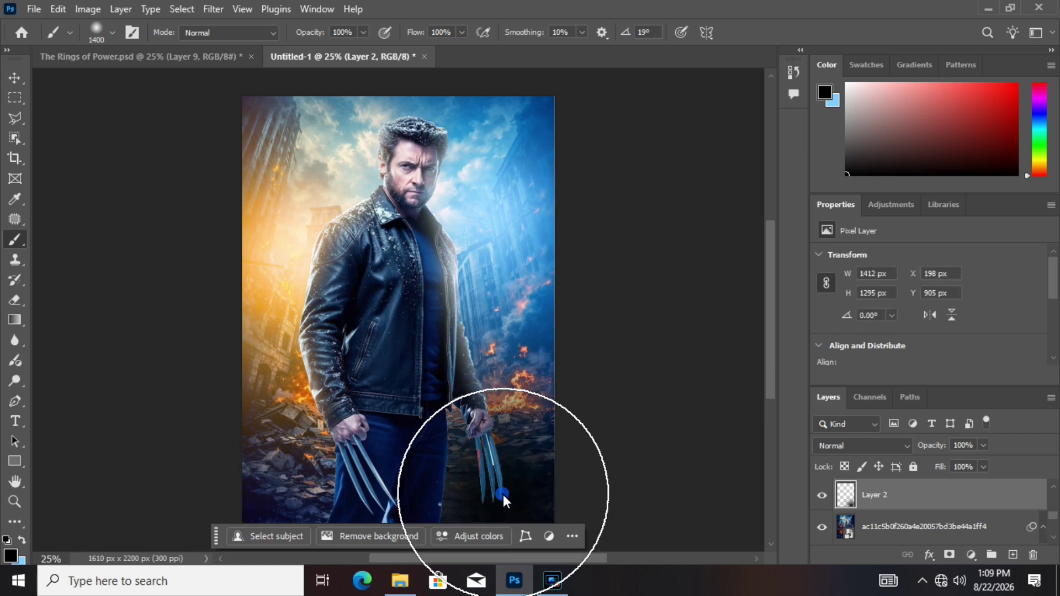
left_click(542, 467)
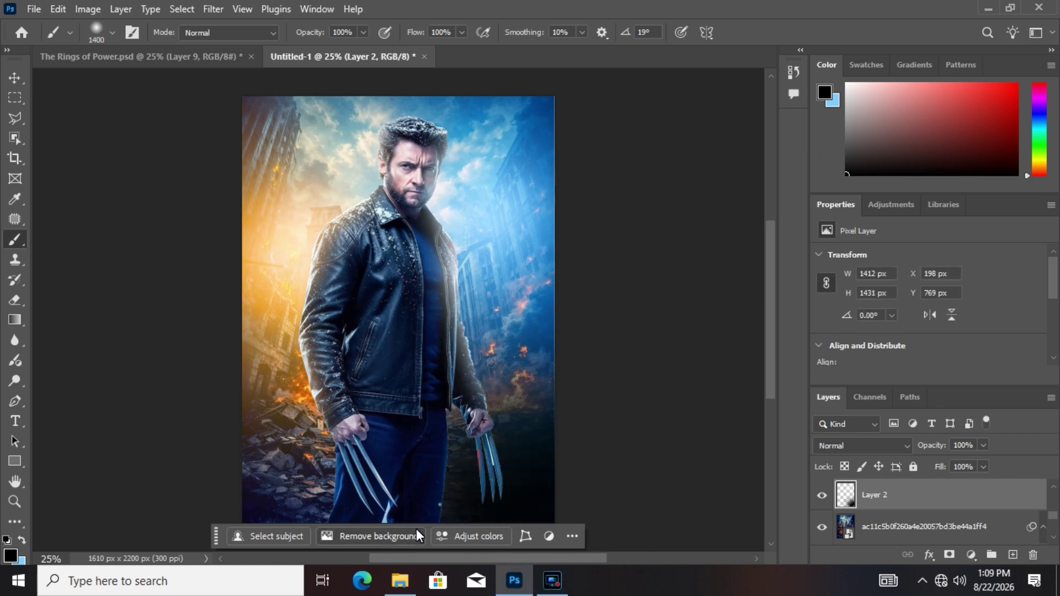
mouse_move(403, 502)
left_mouse_down()
mouse_move(364, 517)
mouse_move(303, 516)
mouse_move(324, 515)
left_mouse_up()
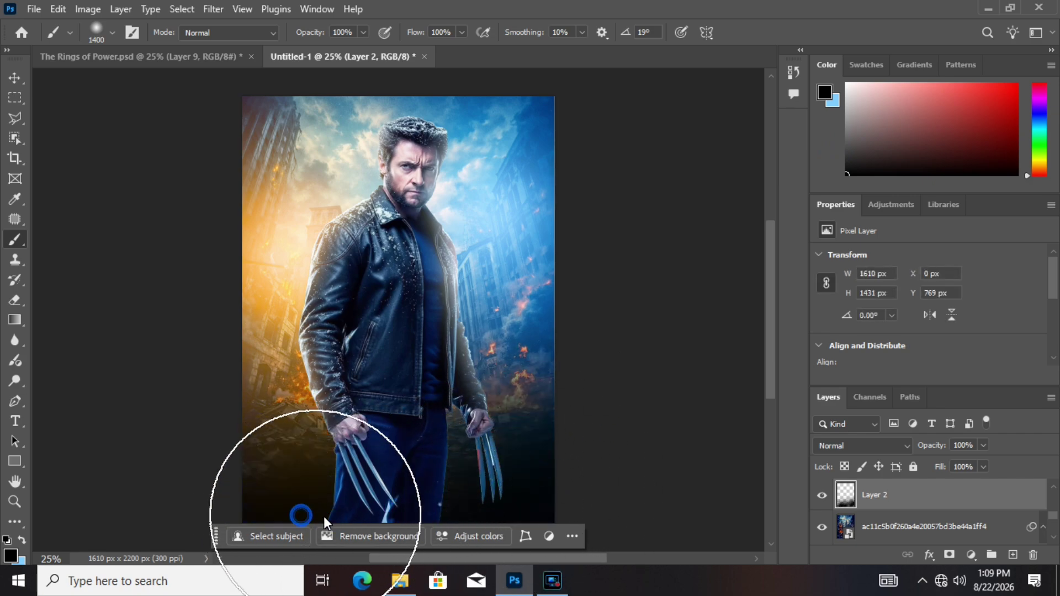
left_click(423, 505)
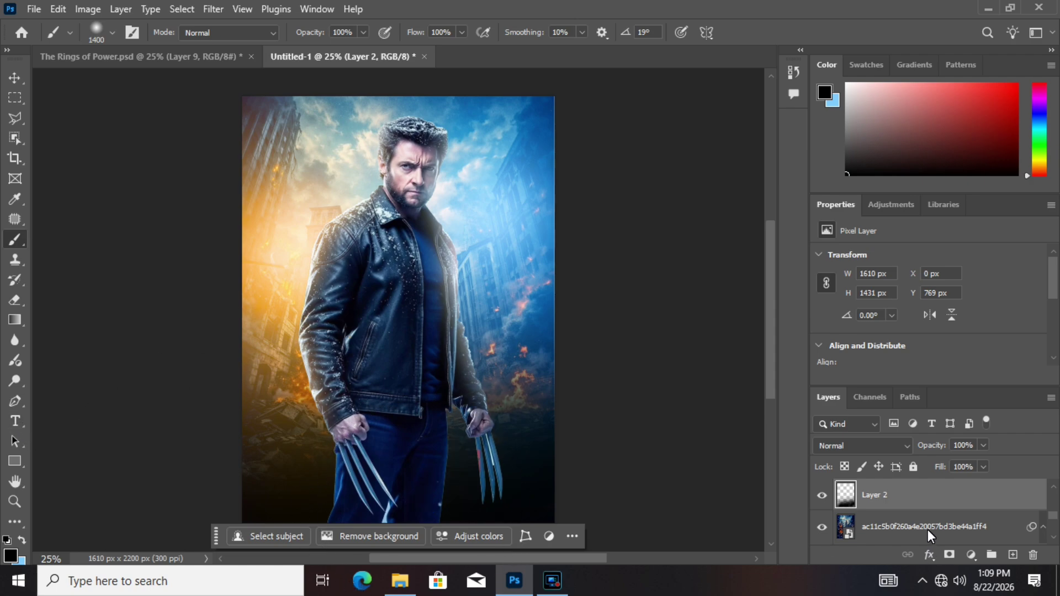
scroll(928, 533, "down", 3)
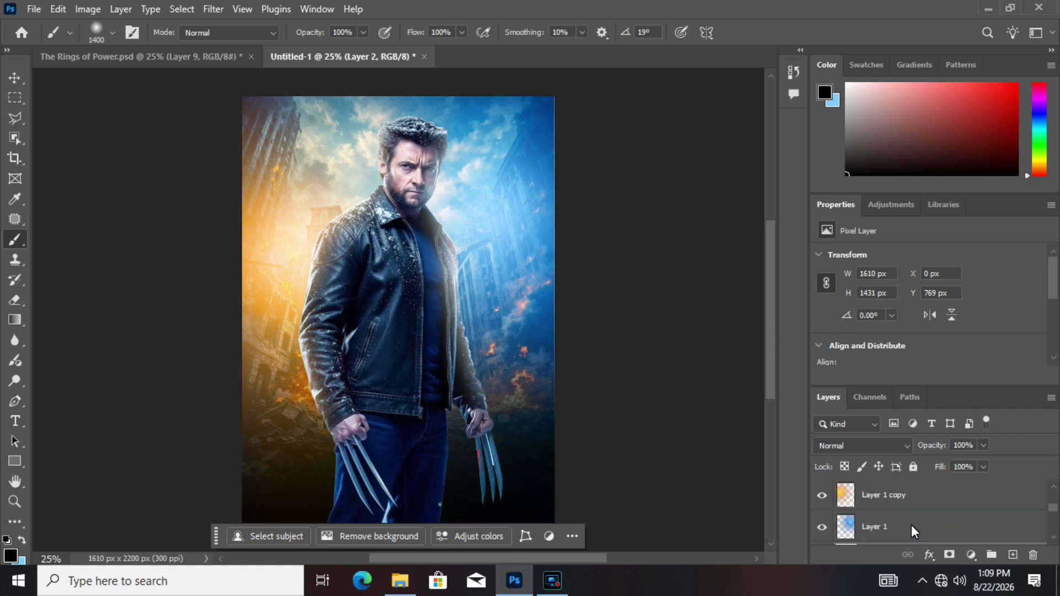
Move Layer 2 above the orange and blue glow layers, directly beneath the man's layer
scroll(911, 524, "down", 1)
mouse_move(911, 525)
left_mouse_down()
mouse_move(899, 471)
mouse_move(900, 524)
left_mouse_up()
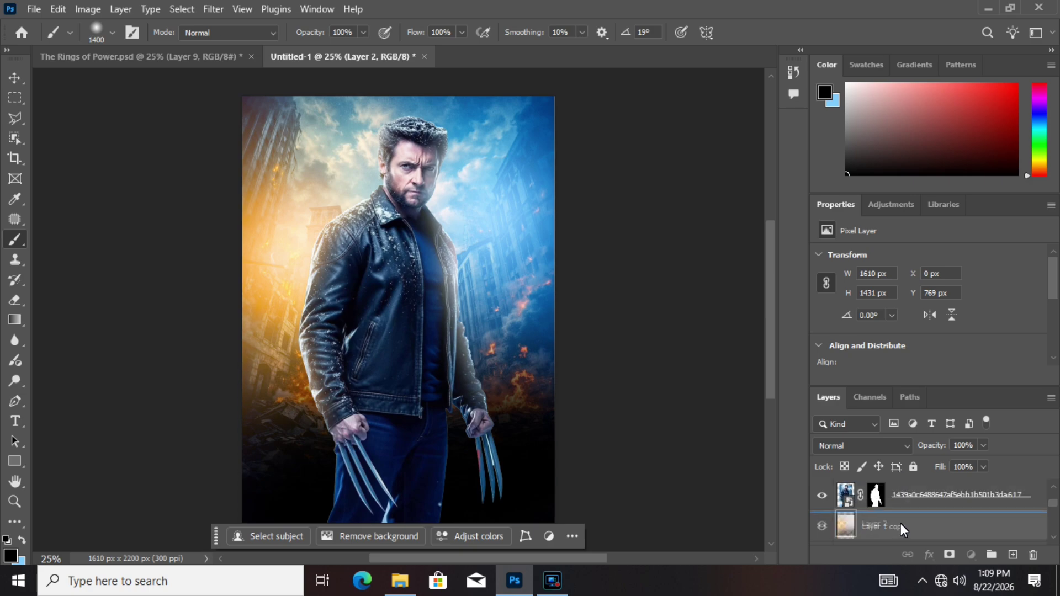
Shift the dark paint on Layer 2 downward and lower the layer's opacity to 77%
left_click(14, 80)
left_click_drag(537, 451, 541, 486)
mouse_move(983, 448)
left_mouse_down()
mouse_move(936, 466)
mouse_move(968, 463)
left_mouse_up()
Rasterize the man's layer and darken his legs and claws with the Burn tool
left_click(399, 365)
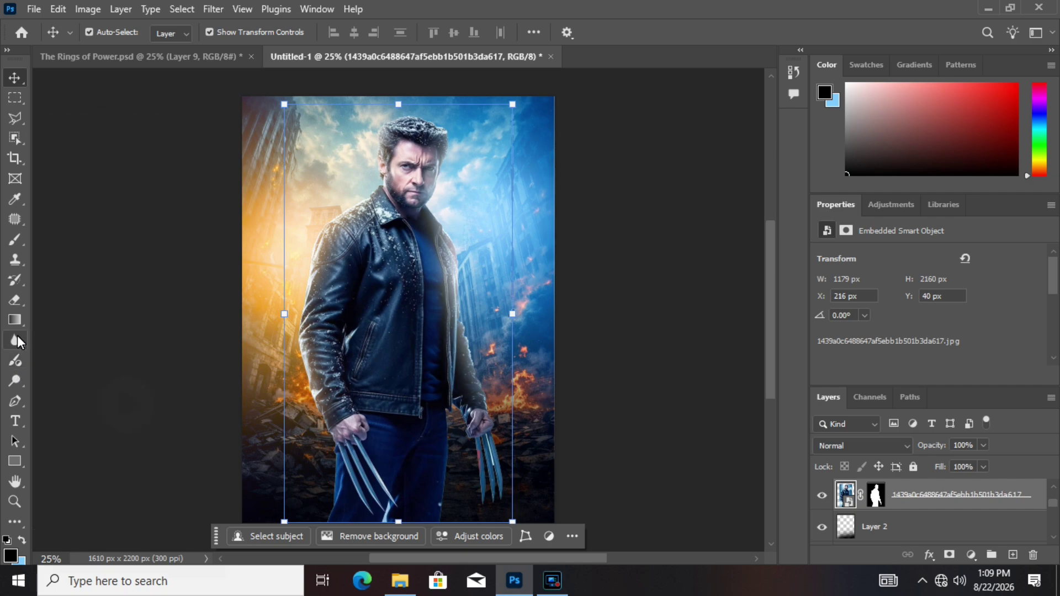
left_click(15, 380)
left_click(63, 399)
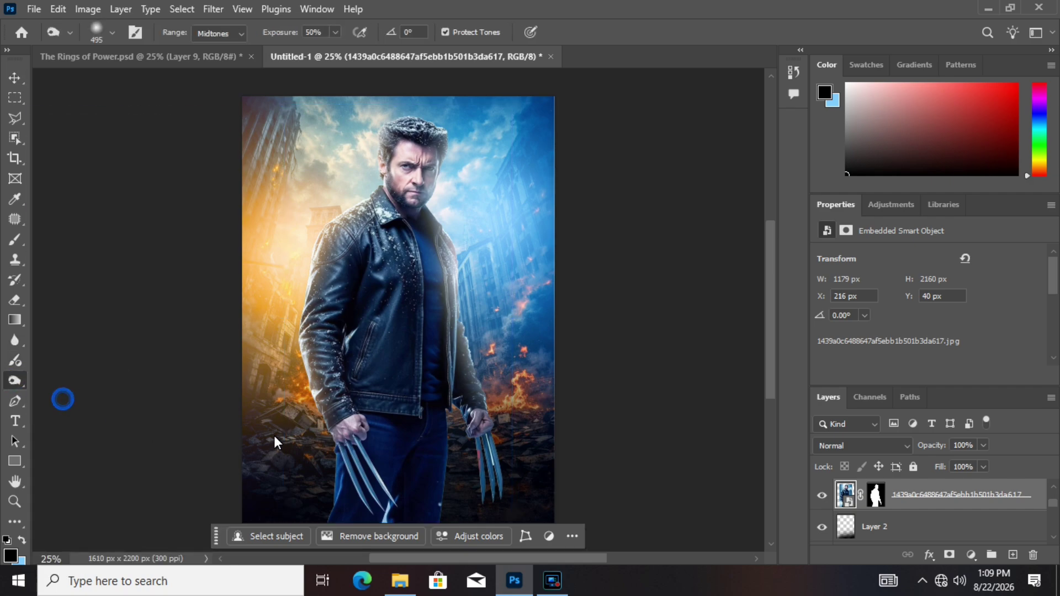
left_click(306, 220)
left_click(442, 229)
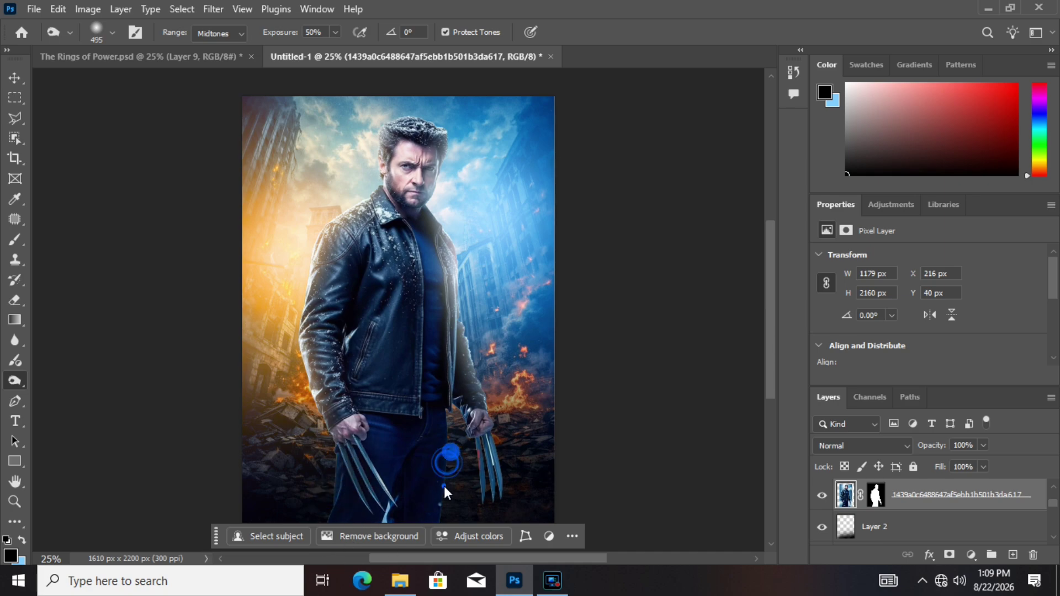
left_click_drag(443, 486, 439, 457)
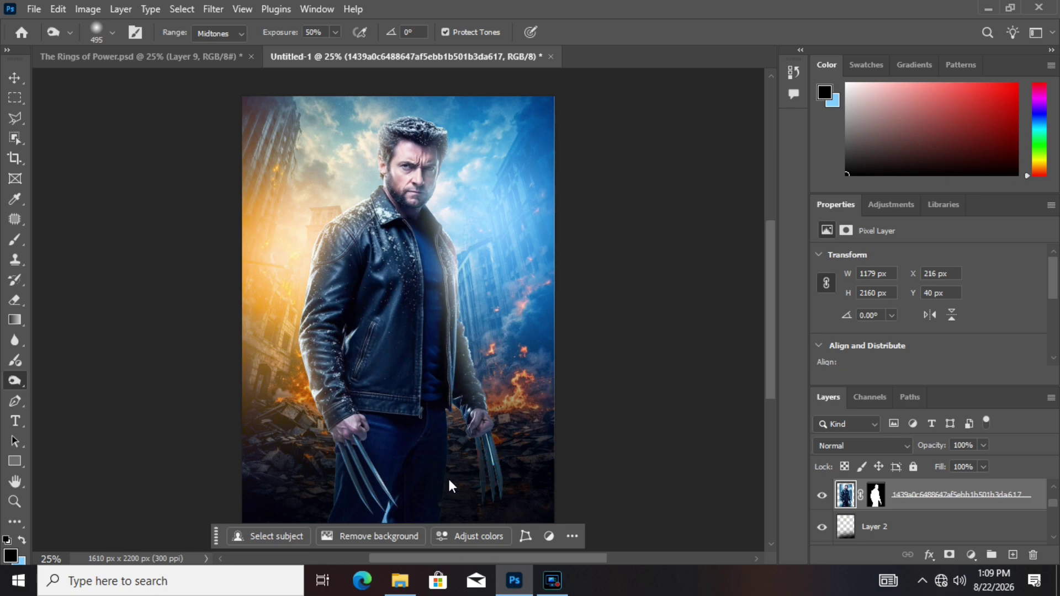
left_click_drag(318, 503, 320, 485)
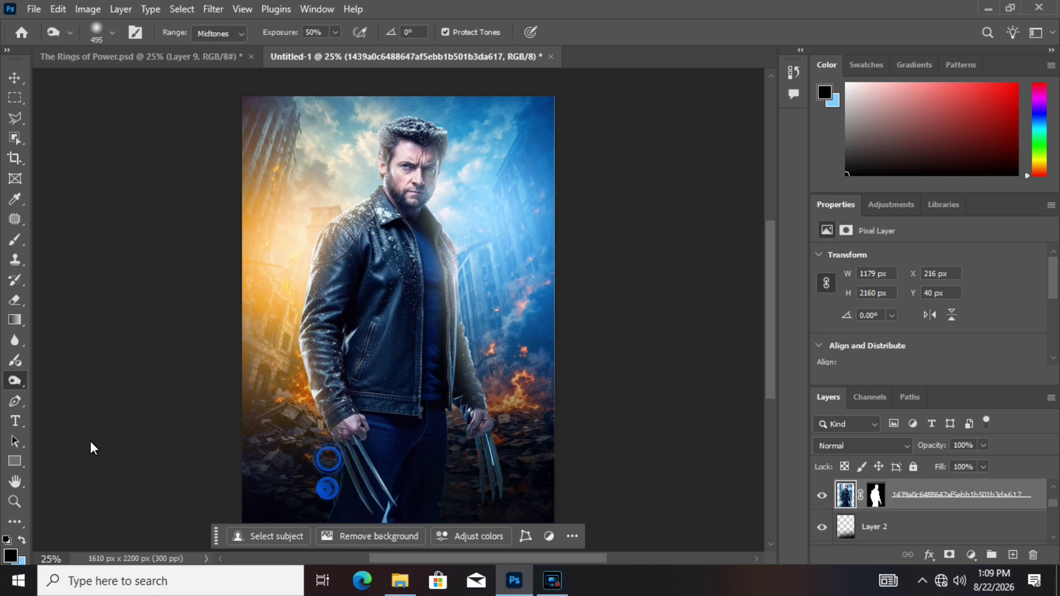
Brush white on the orange fill copy's mask over the jacket side facing the orange glow, undoing the overly strong stroke
left_click(10, 80)
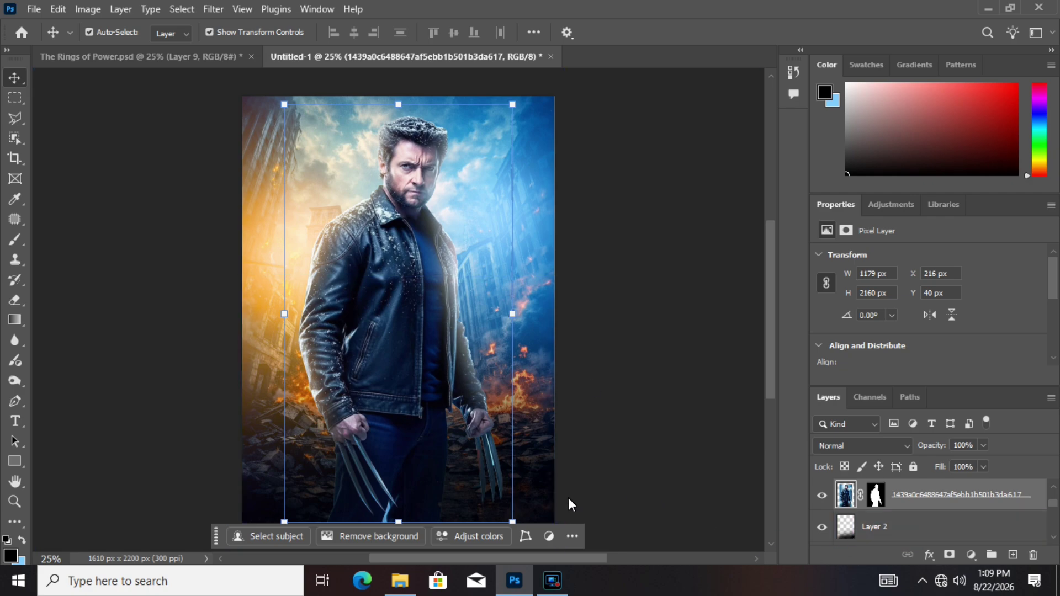
left_click(21, 244)
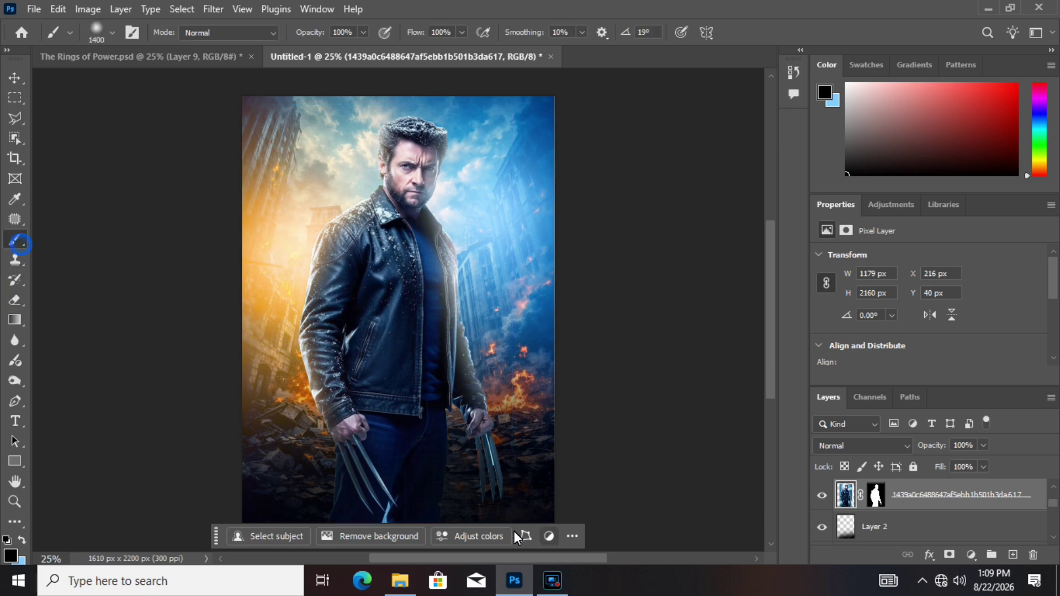
left_click(21, 540)
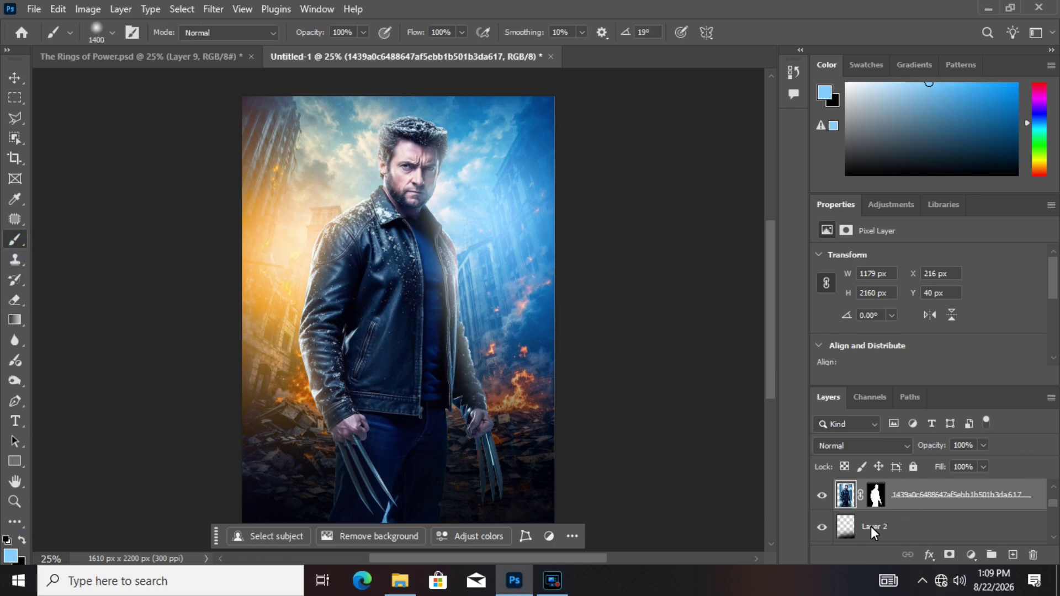
scroll(882, 515, "up", 3)
left_click(895, 495)
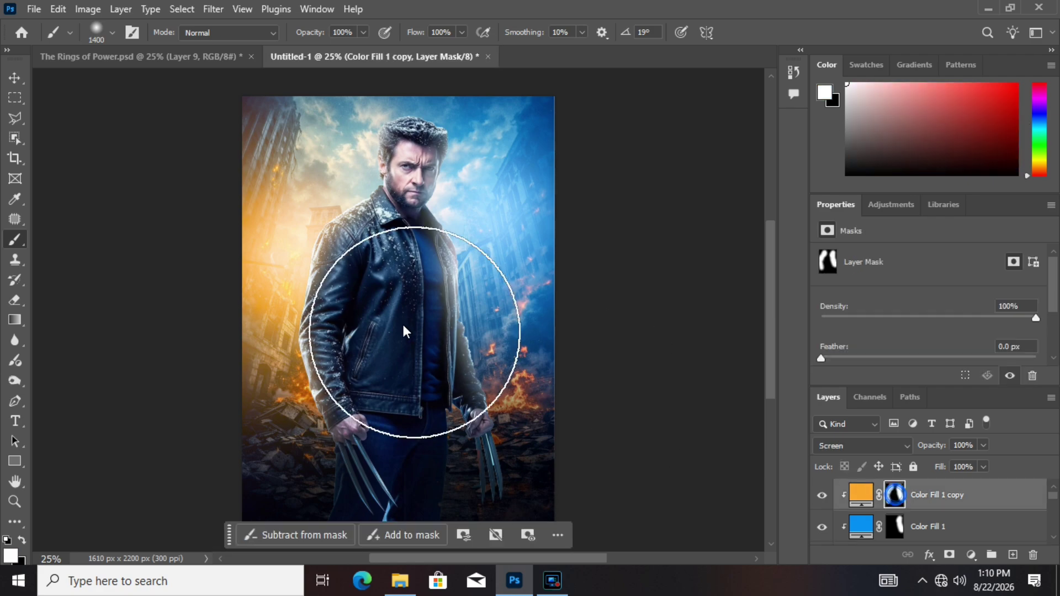
left_click(289, 279)
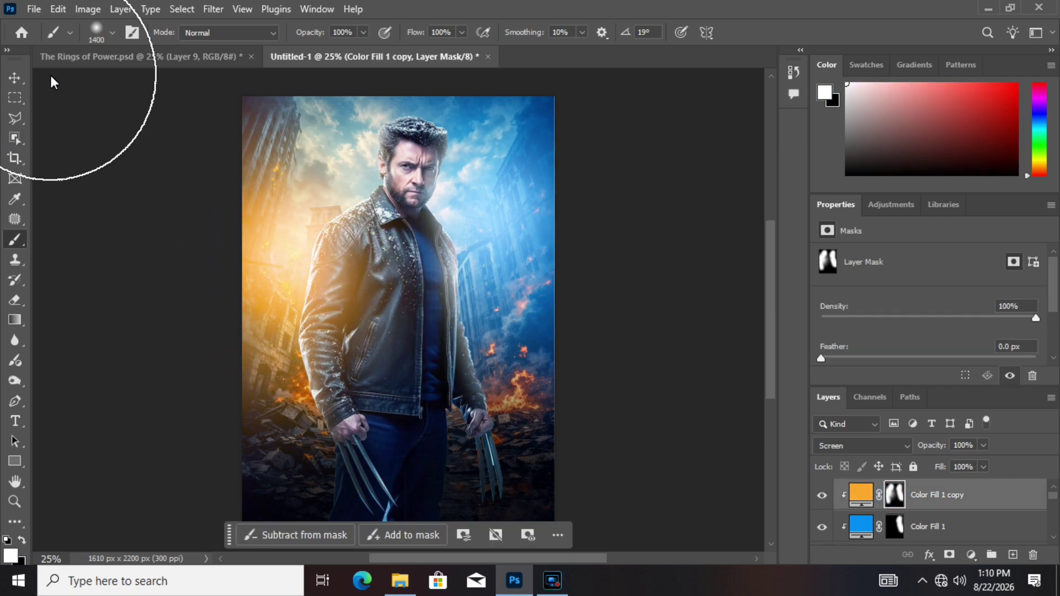
left_click(70, 10)
left_click(81, 22)
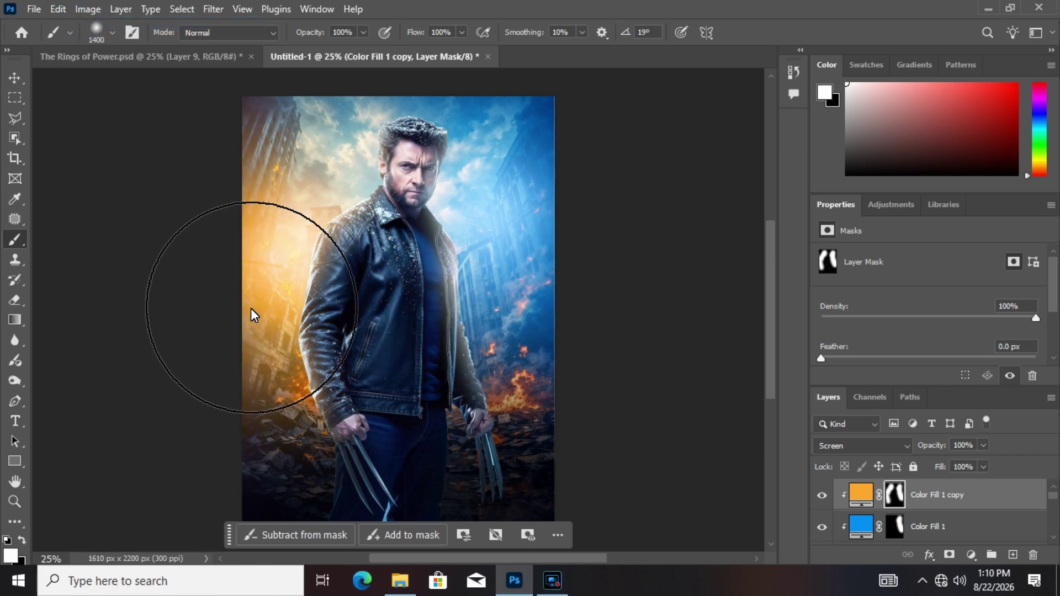
Duplicate the dark ground layer, Layer 2, as Layer 2 copy
left_click(13, 79)
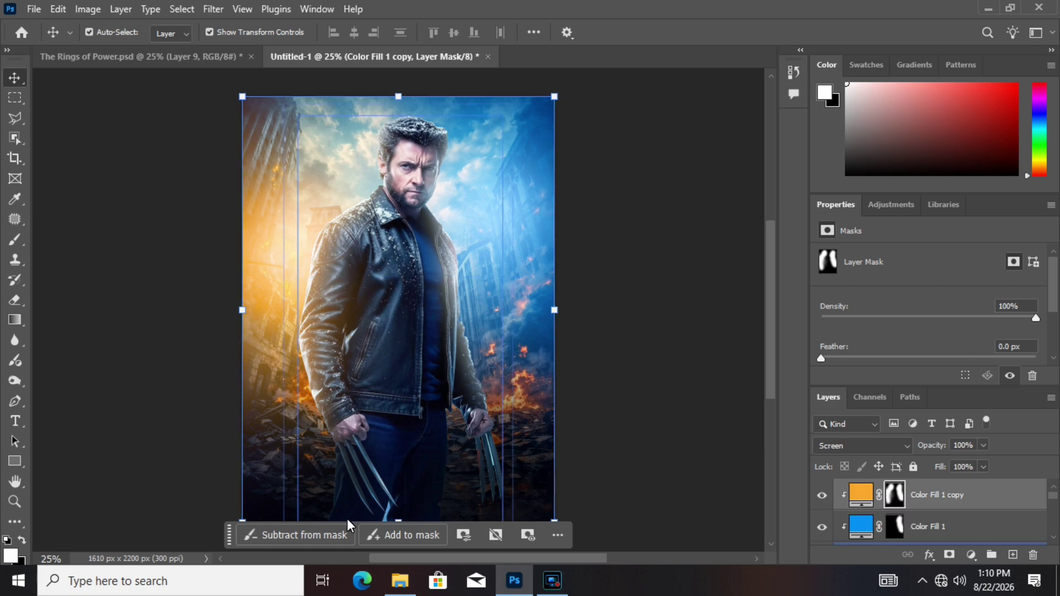
left_click(386, 456)
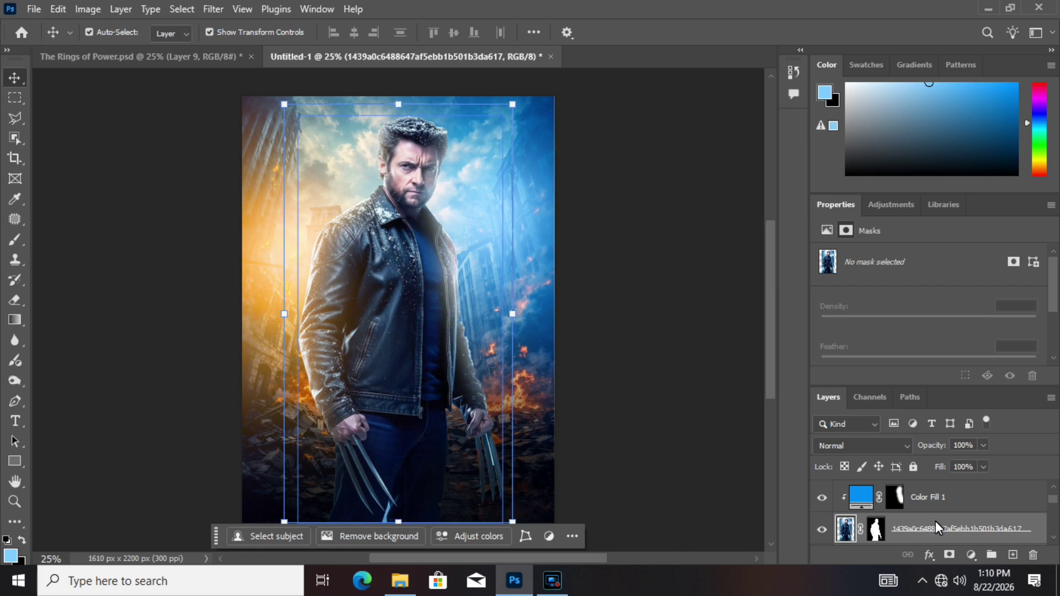
scroll(936, 521, "down", 2)
left_click(896, 507)
right_click(926, 497)
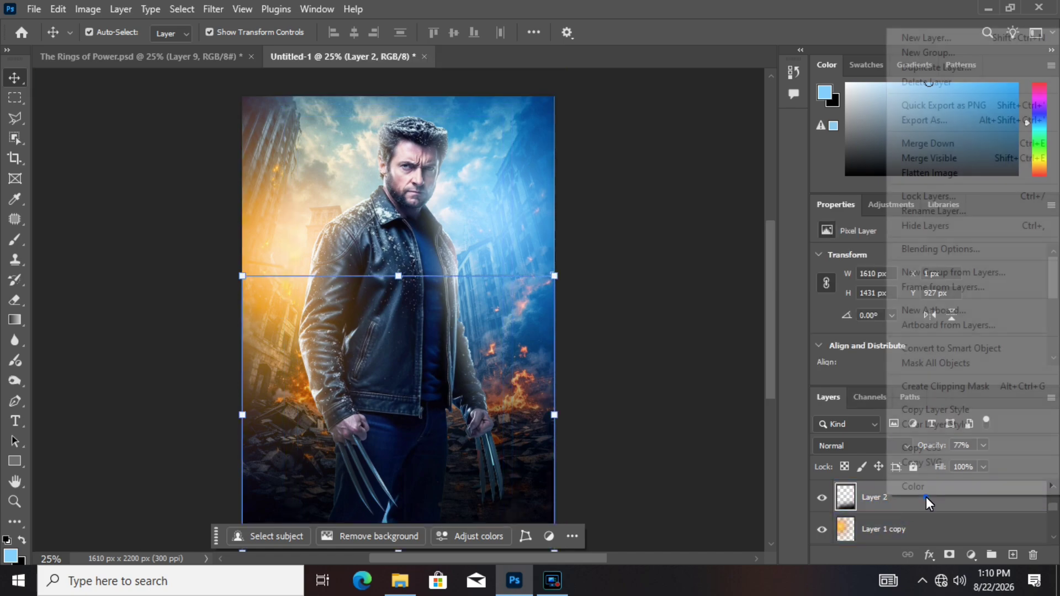
left_click(949, 67)
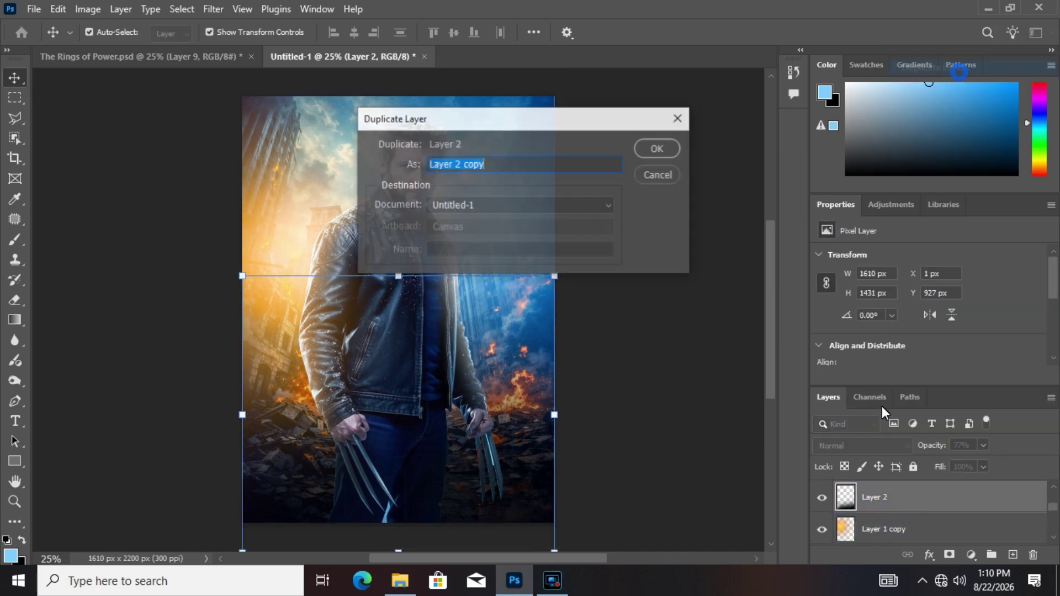
left_click(660, 156)
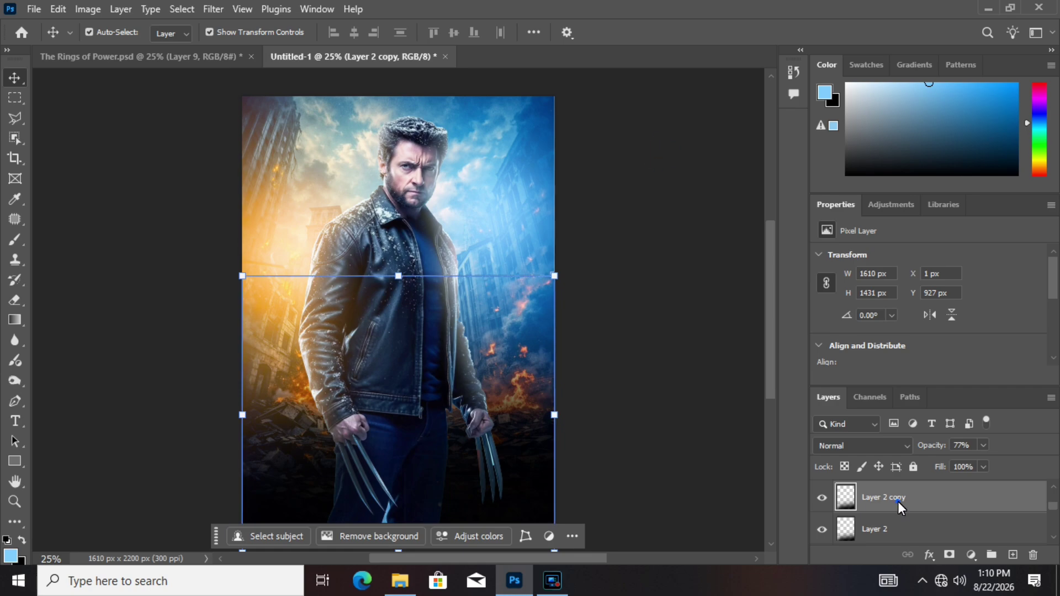
Move Layer 2 copy to the top of the layer stack, above both colour fills, and release it from the clipping mask
mouse_move(898, 501)
left_mouse_down()
mouse_move(893, 471)
mouse_move(900, 518)
left_mouse_up()
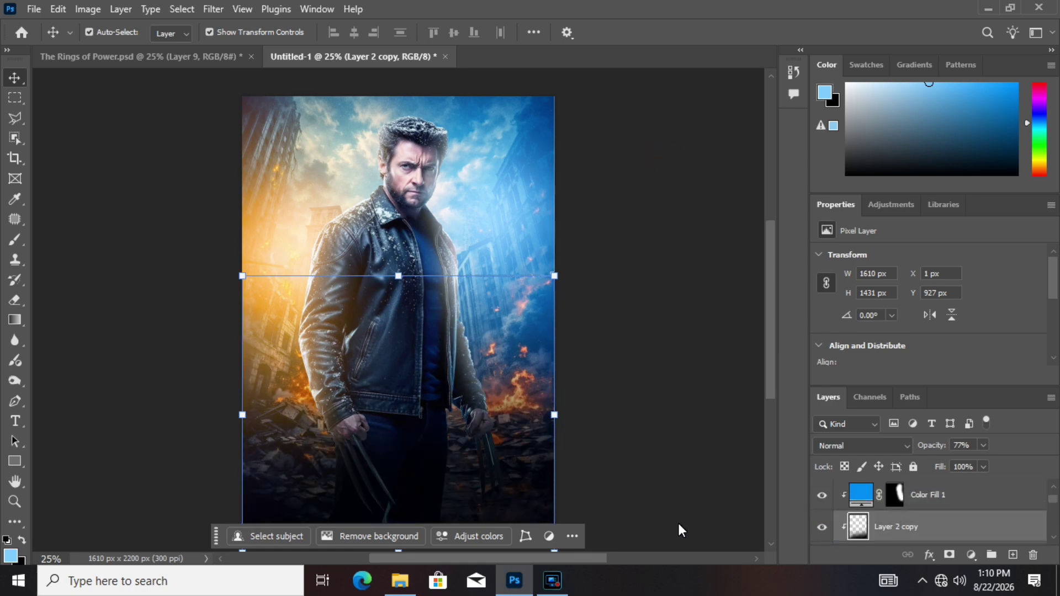
right_click(880, 530)
left_click(943, 413)
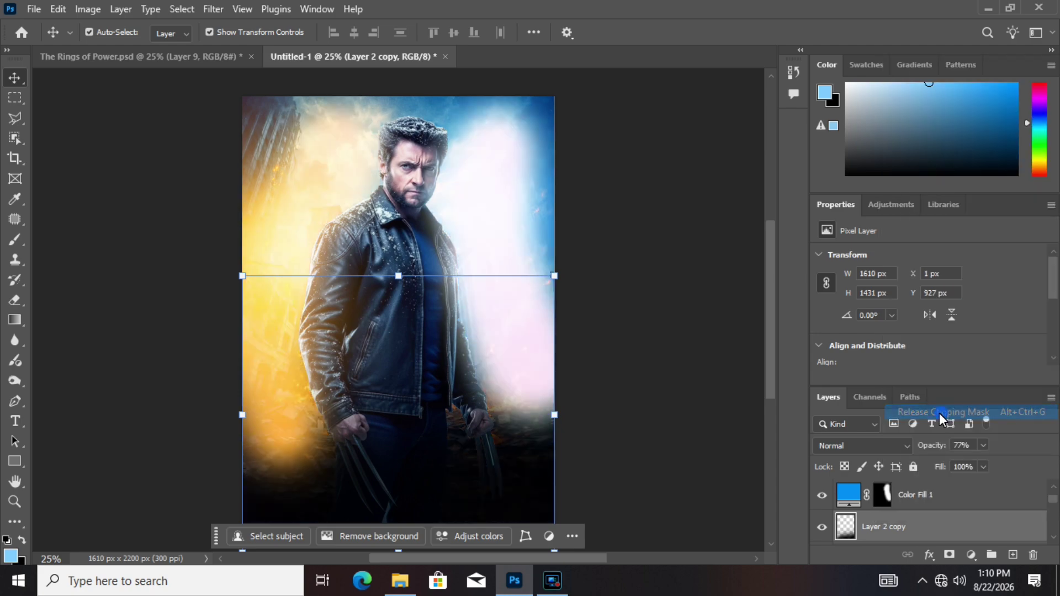
left_click(888, 506)
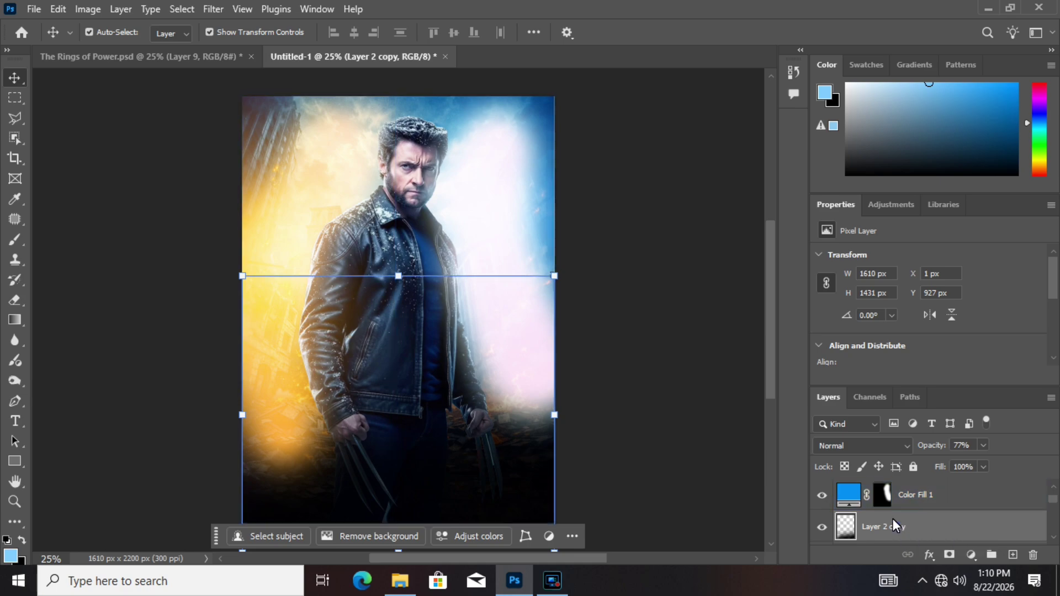
left_click_drag(892, 518, 891, 483)
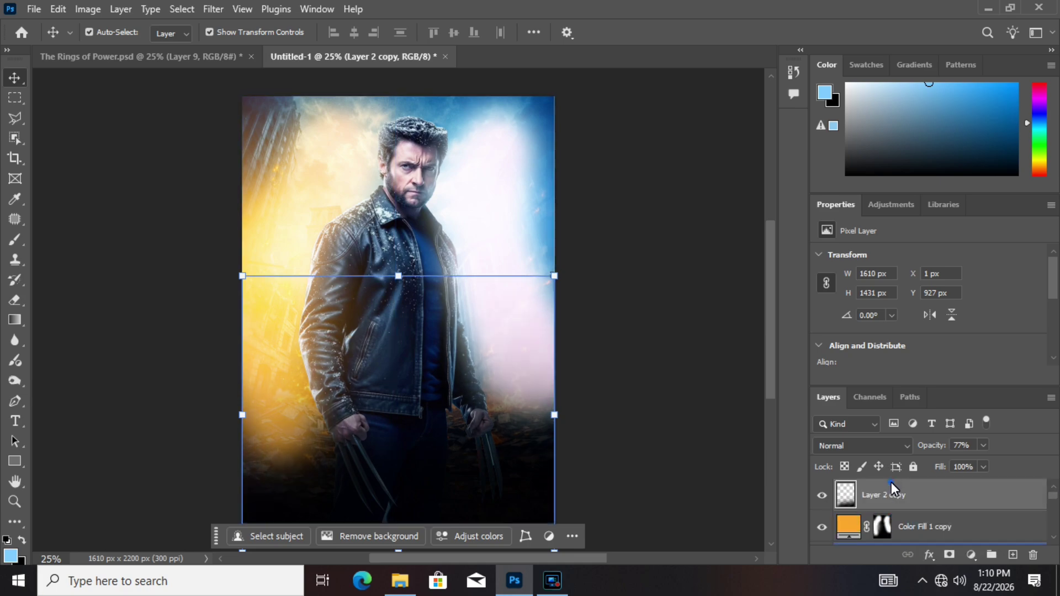
Clip the orange and blue fill layers to the man's layer again
right_click(917, 523)
left_click(945, 450)
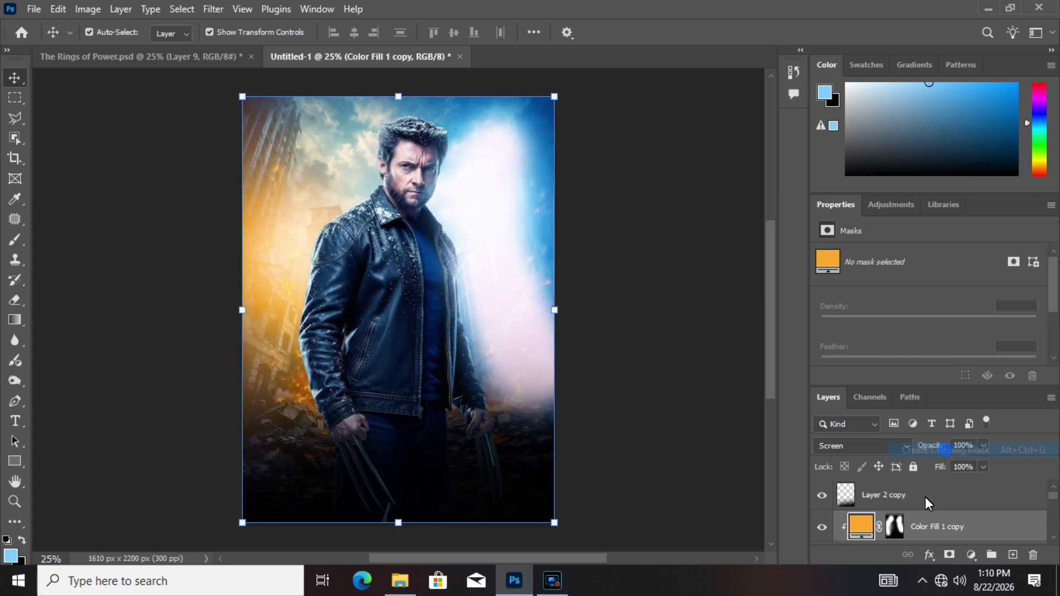
scroll(923, 497, "down", 1)
right_click(928, 521)
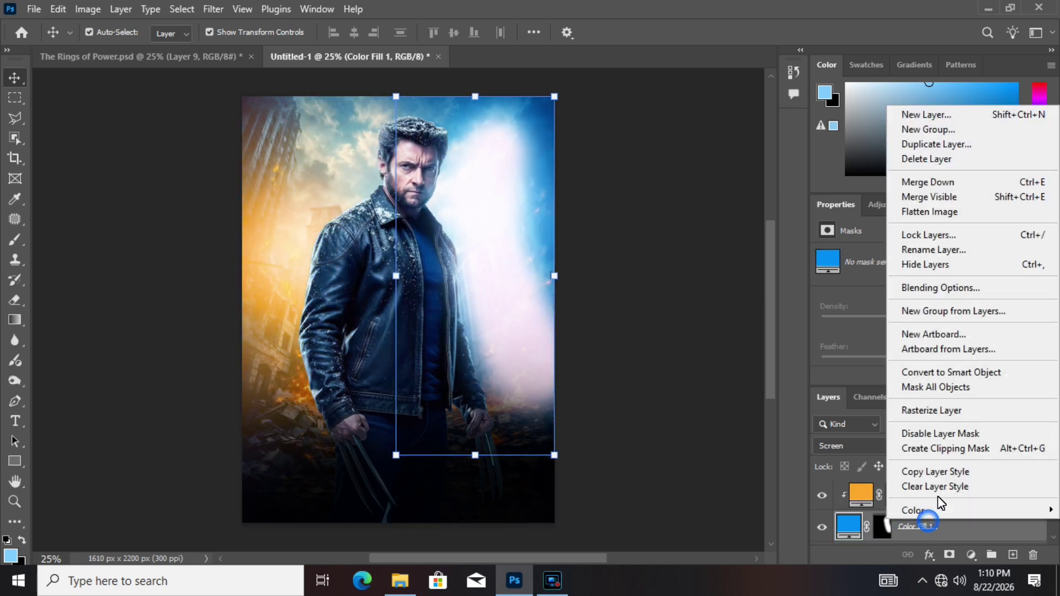
left_click(945, 449)
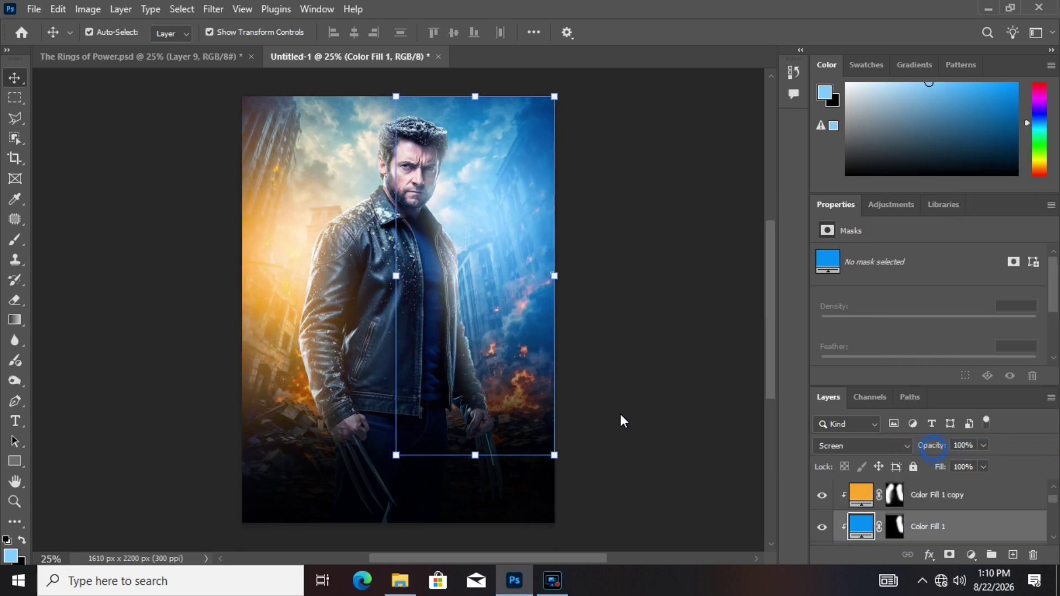
Shift Layer 2 copy down so its dark fade covers the man's lower legs and claws, and deselect all layers
left_click(489, 507)
left_click_drag(454, 488, 454, 519)
left_click_drag(513, 453, 515, 457)
left_click(604, 441)
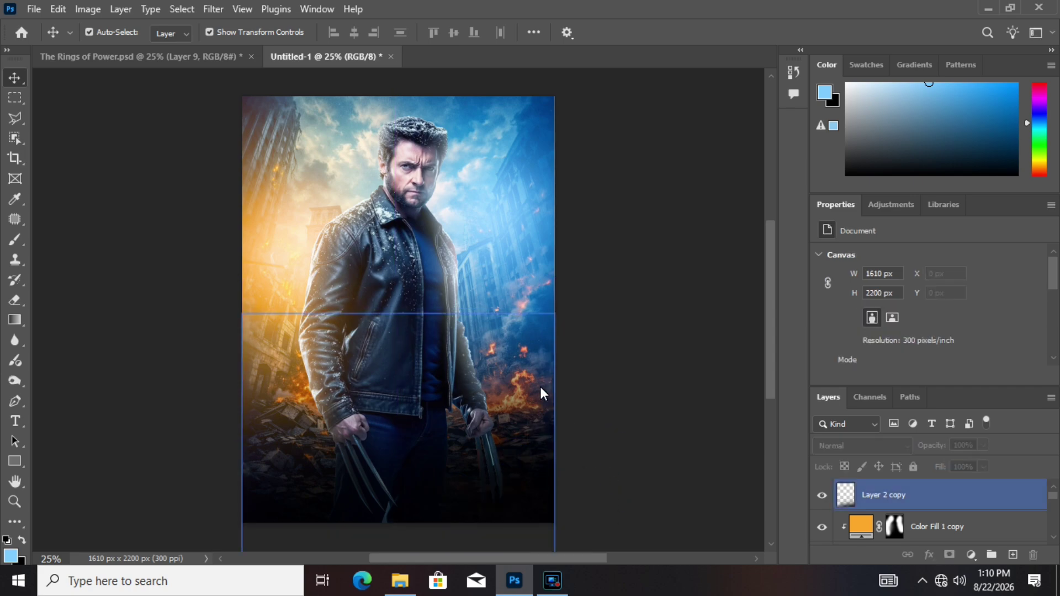
left_click(536, 350)
left_click(655, 369)
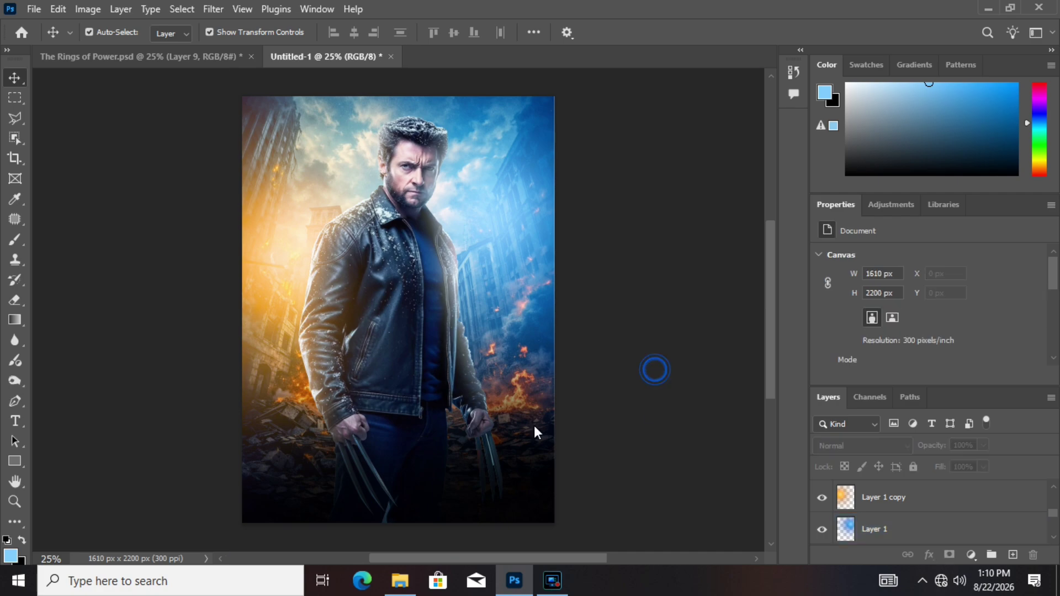
Add the title WOLVERINE across the man's lower legs in the Wolf's Bane Bold font at 48 pt
left_click(8, 426)
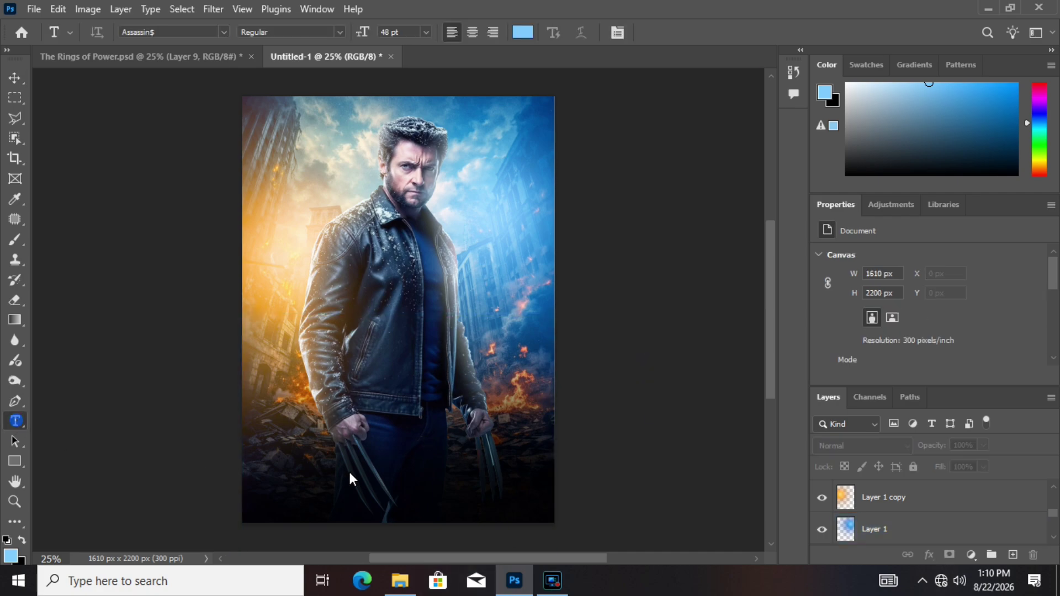
left_click(331, 463)
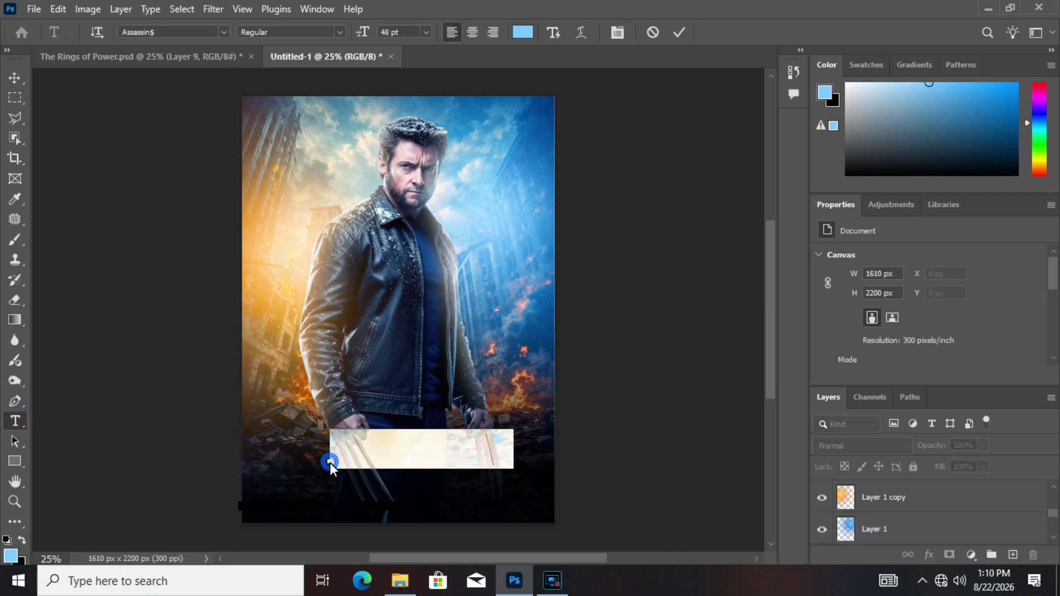
left_click(224, 32)
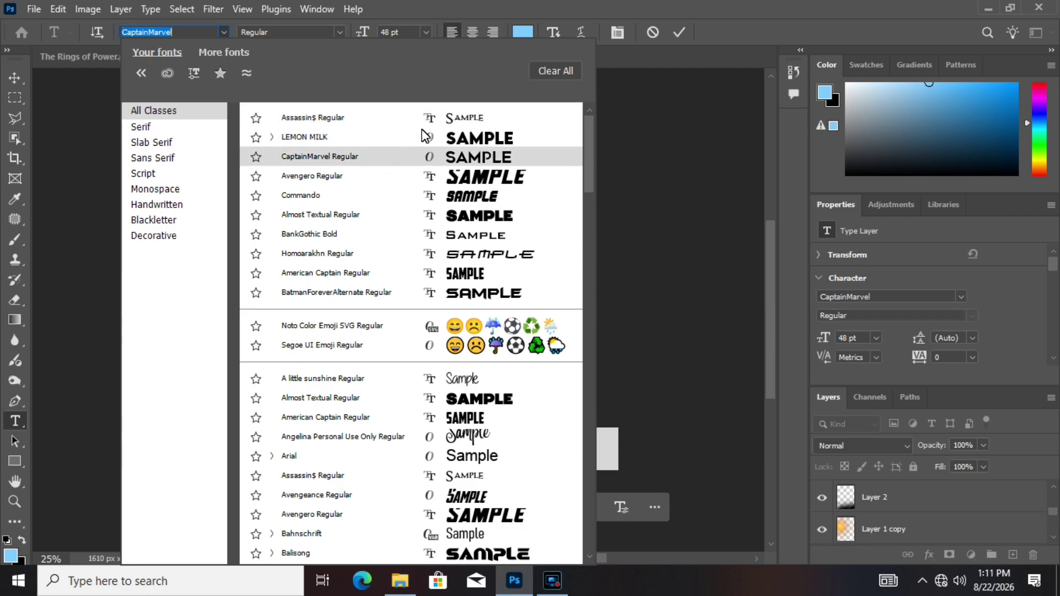
scroll(468, 426, "down", 1)
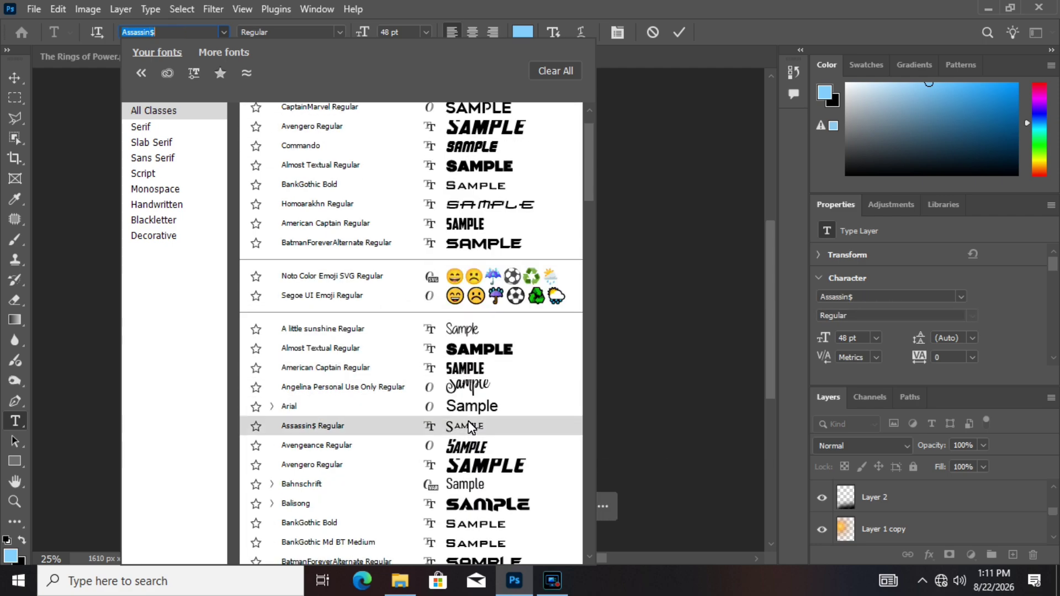
scroll(468, 426, "down", 15)
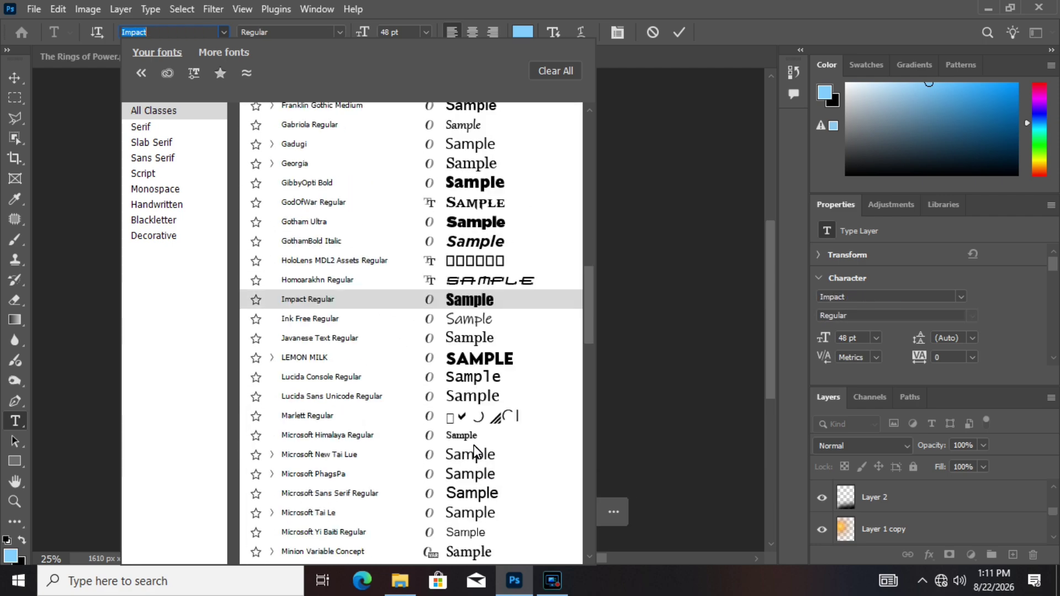
scroll(474, 450, "down", 11)
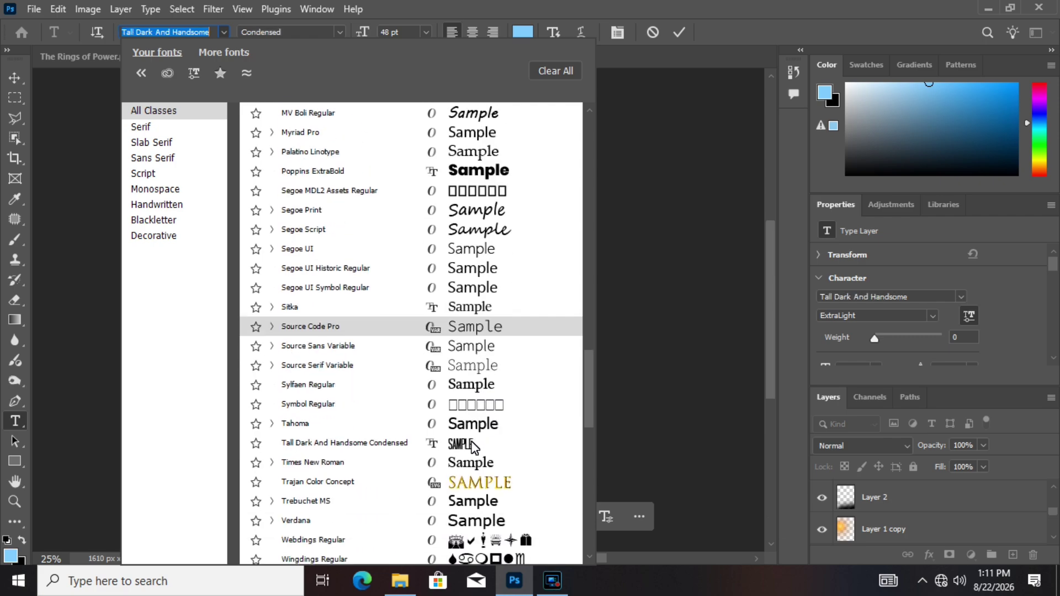
scroll(472, 447, "down", 2)
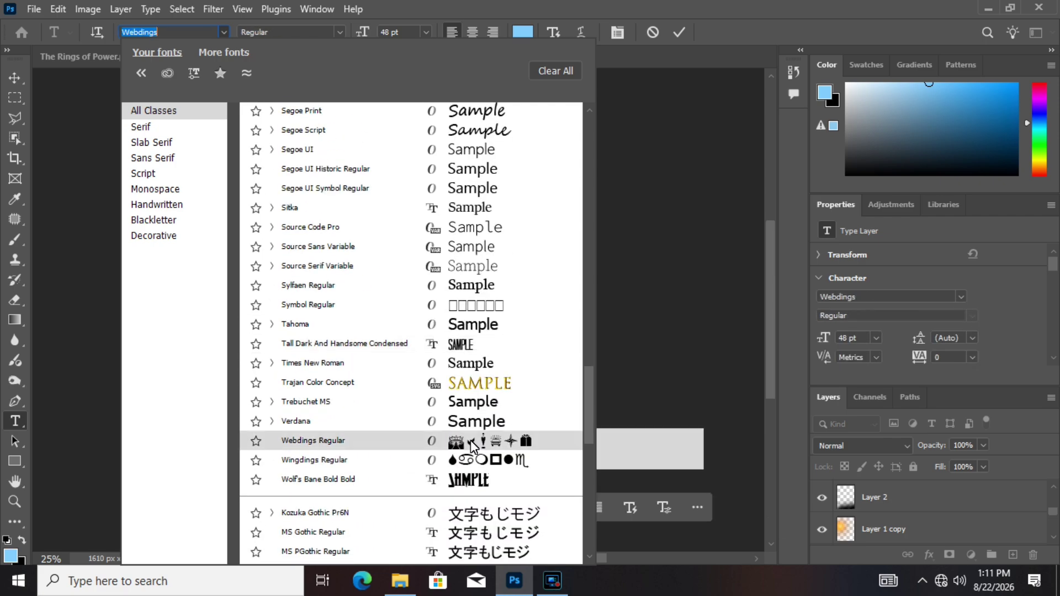
left_click(382, 483)
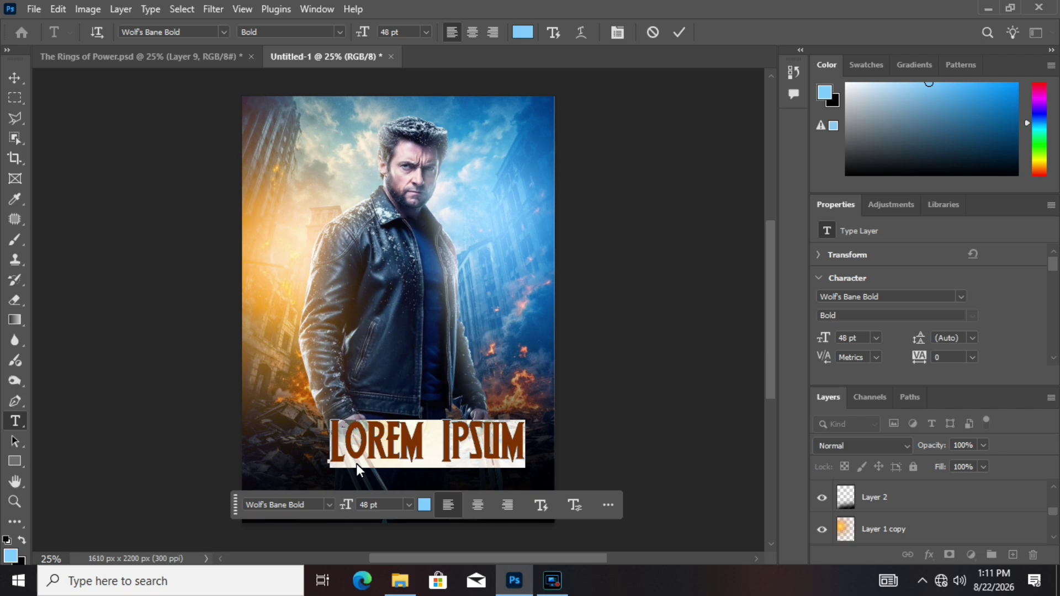
type("WO")
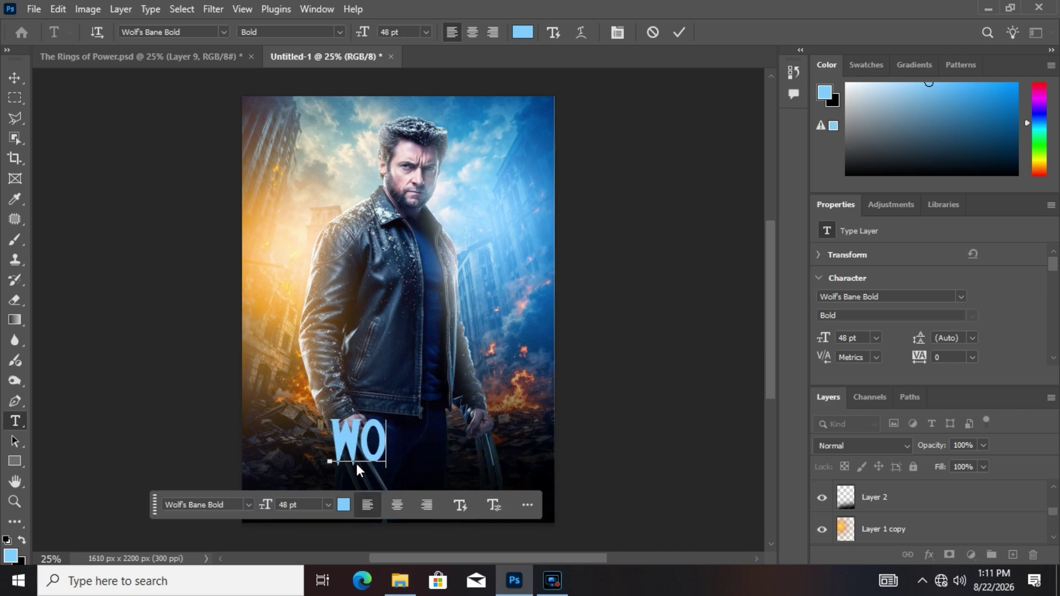
type("LVE")
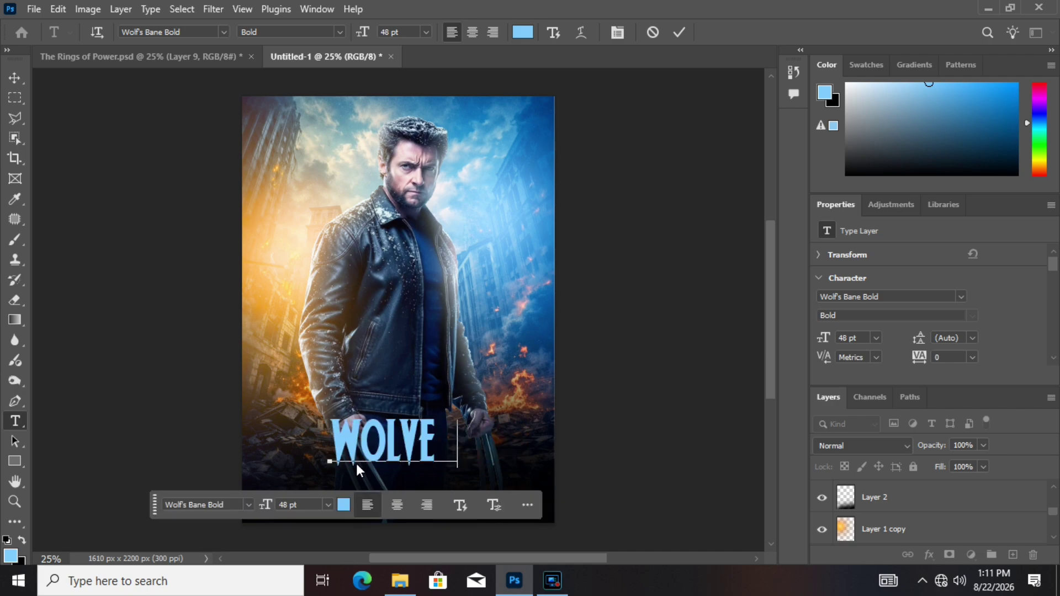
type("RINE")
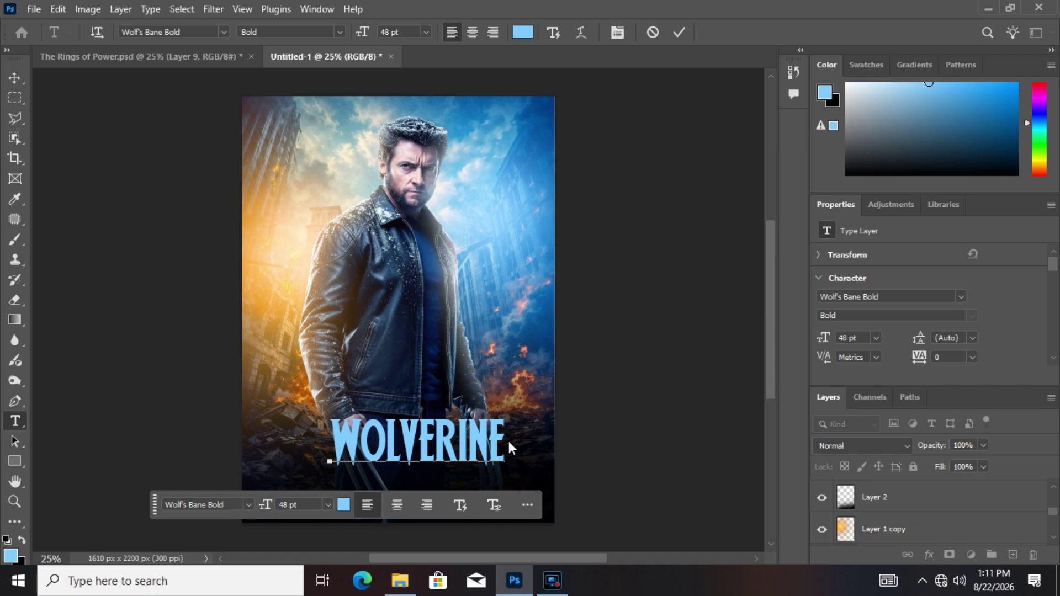
Recolour the WOLVERINE title to white and commit the text
left_click_drag(509, 442, 315, 439)
left_click(524, 28)
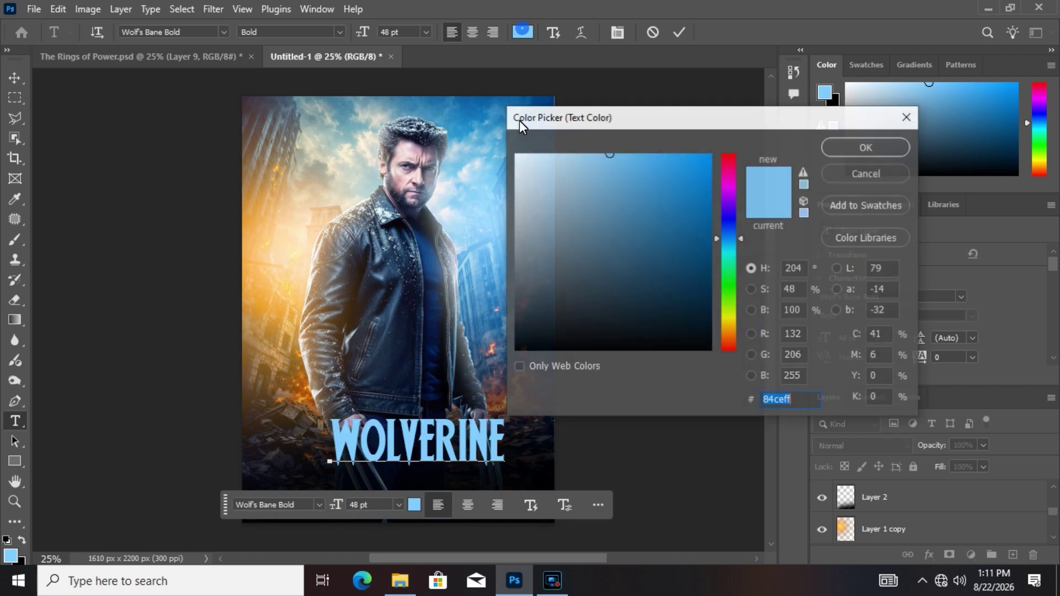
left_click_drag(530, 157, 490, 145)
left_click(865, 151)
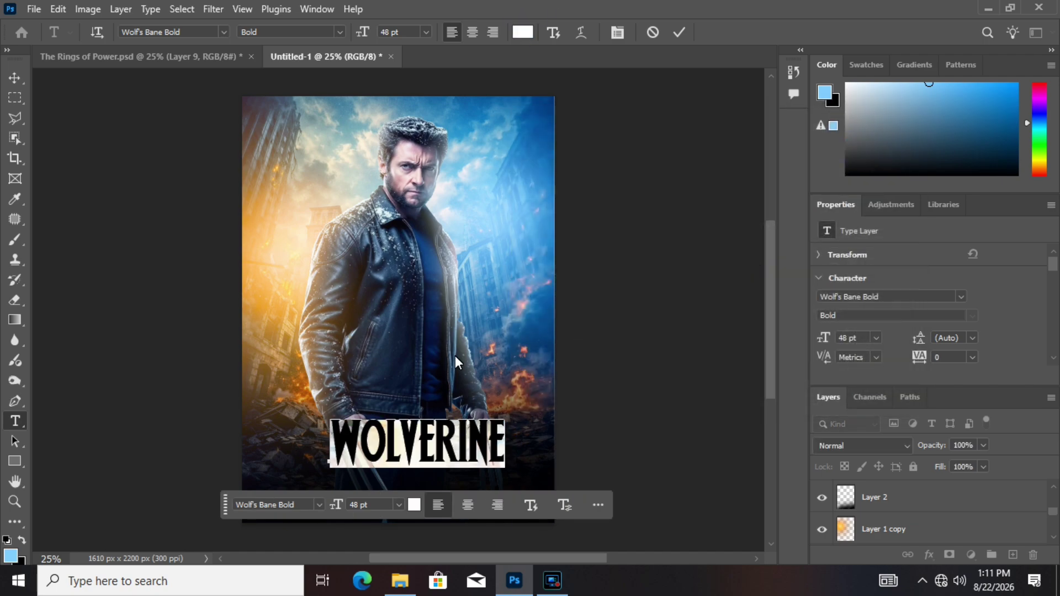
left_click(15, 78)
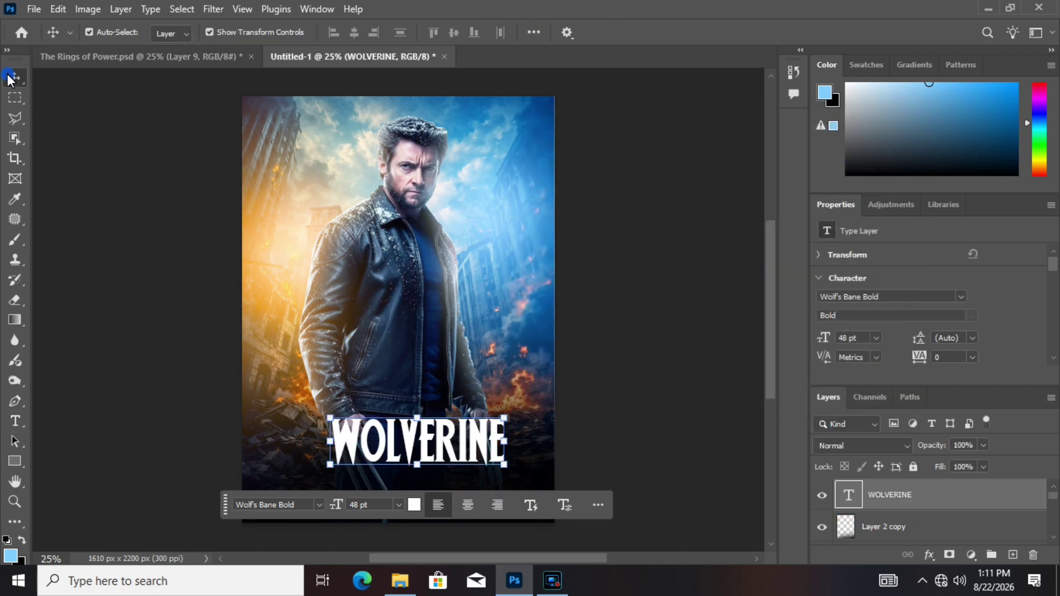
left_click(553, 581)
left_click(570, 296)
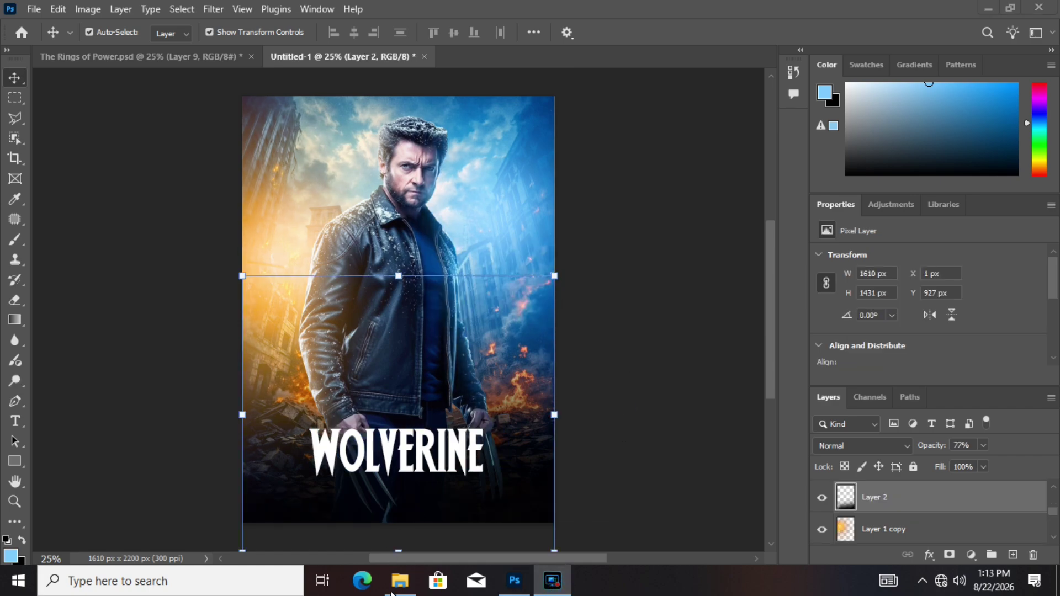
Place the falling-snow picture from File Explorer above Layer 2 and scale it to the full canvas width
left_click(402, 581)
left_click_drag(424, 279, 388, 337)
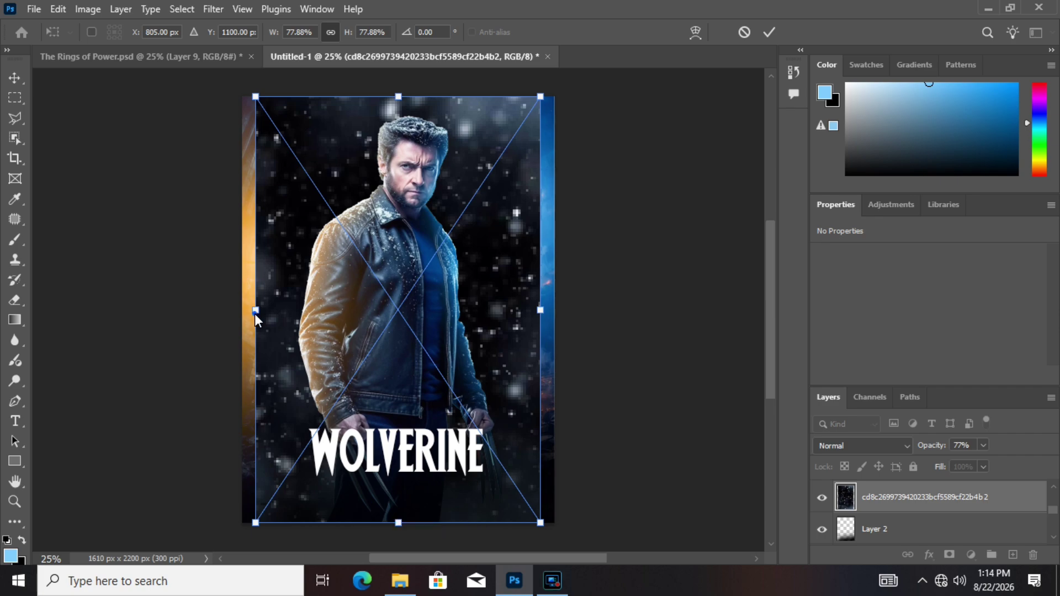
left_click_drag(254, 313, 241, 321)
left_click_drag(542, 310, 555, 310)
key("Return")
Set the snow layer's blend mode to Screen and deselect all layers
left_click(852, 448)
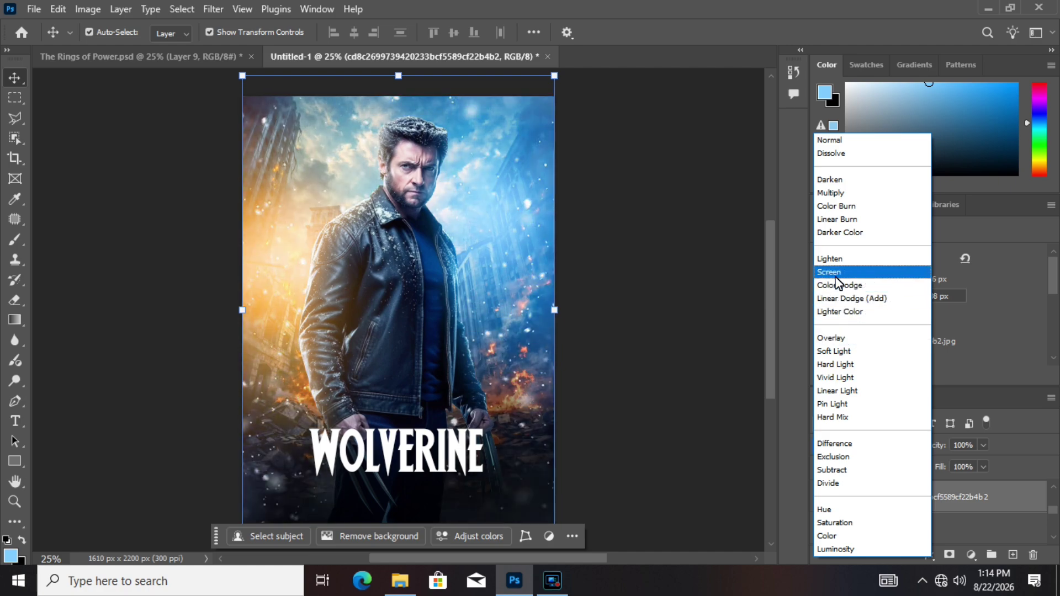
left_click(835, 274)
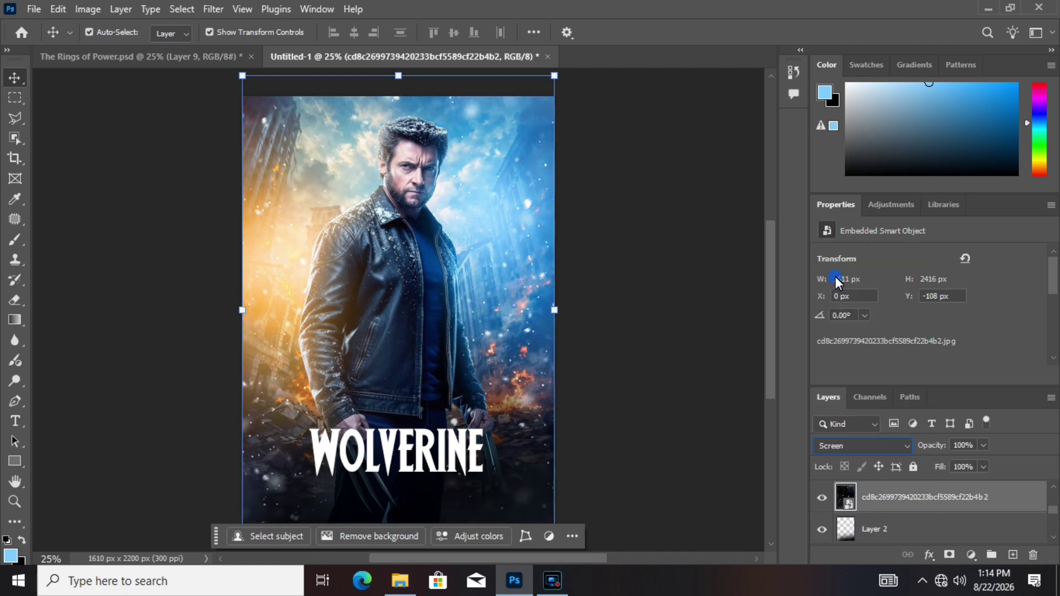
left_click(615, 332)
left_click(552, 579)
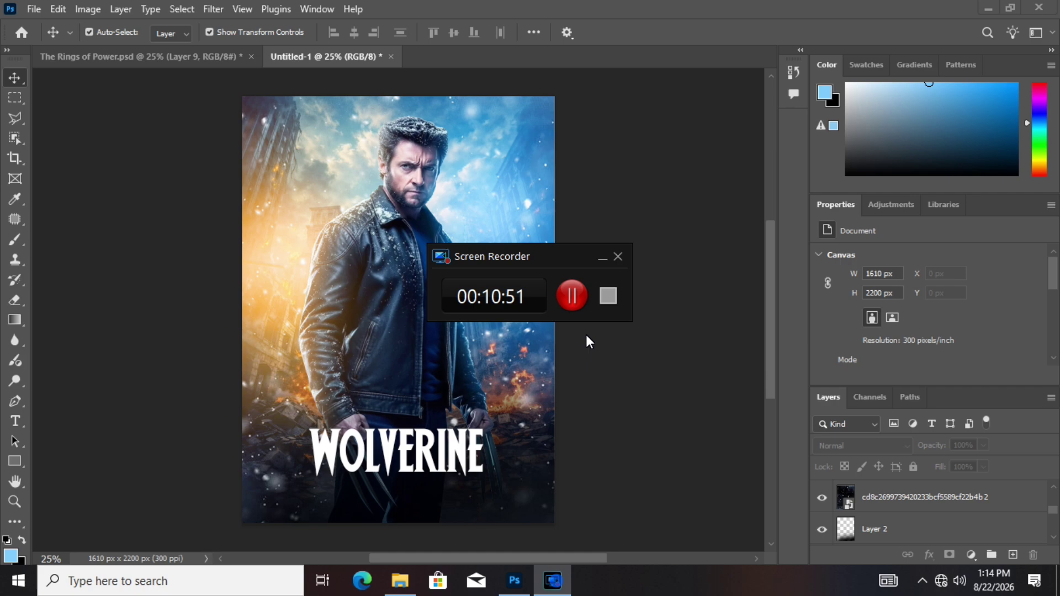
left_click(572, 296)
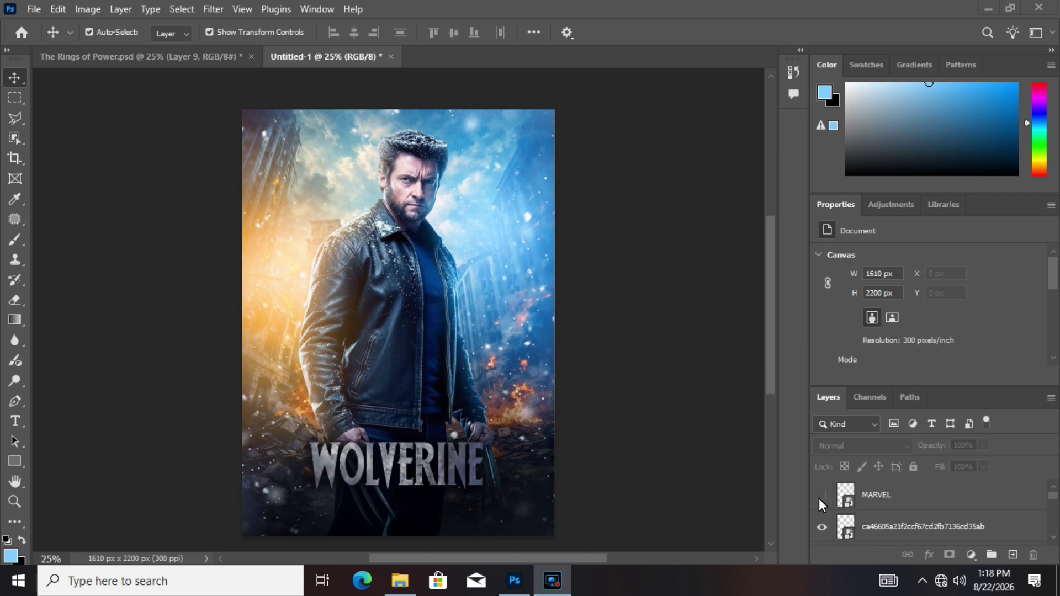
Make the MARVEL logo layer above the WOLVERINE title visible
left_click(820, 497)
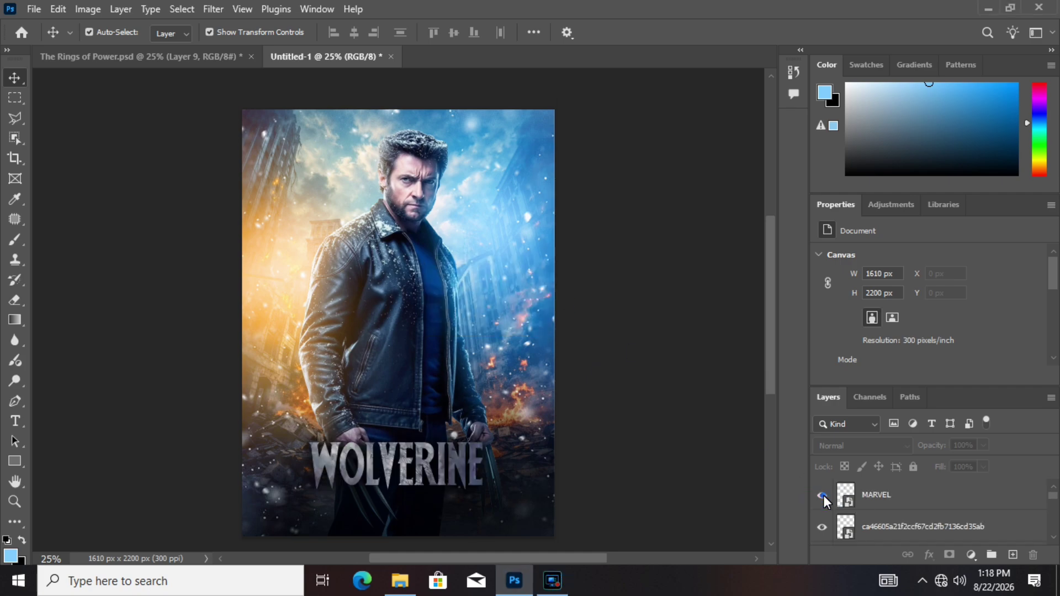
mouse_move(771, 285)
left_mouse_down()
mouse_move(783, 310)
mouse_move(782, 293)
left_mouse_up()
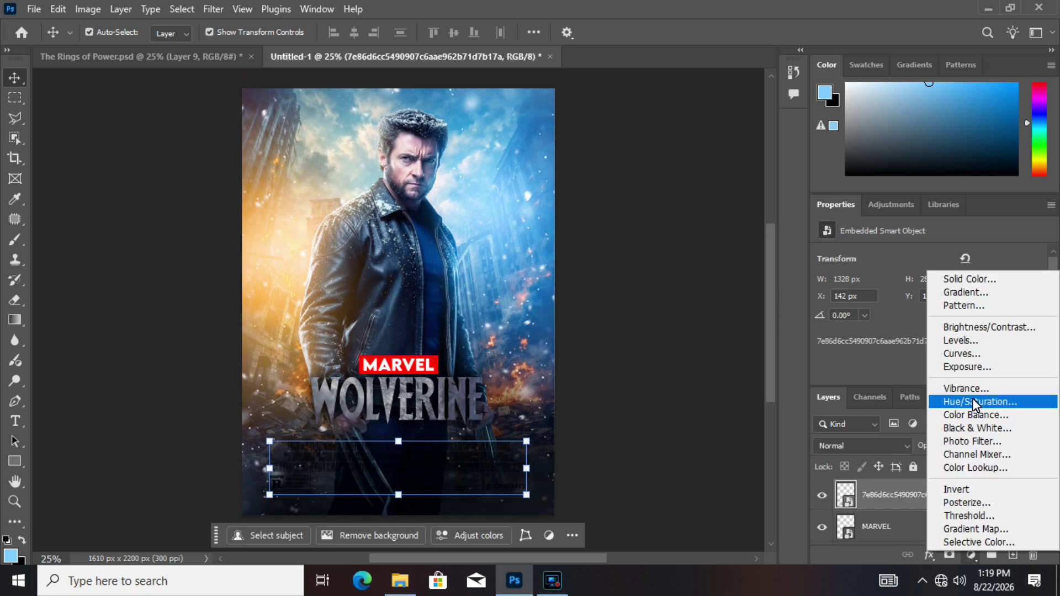
Try a gradient fill and a gradient map adjustment above the credits layer, and undo the gradient map
left_click(963, 292)
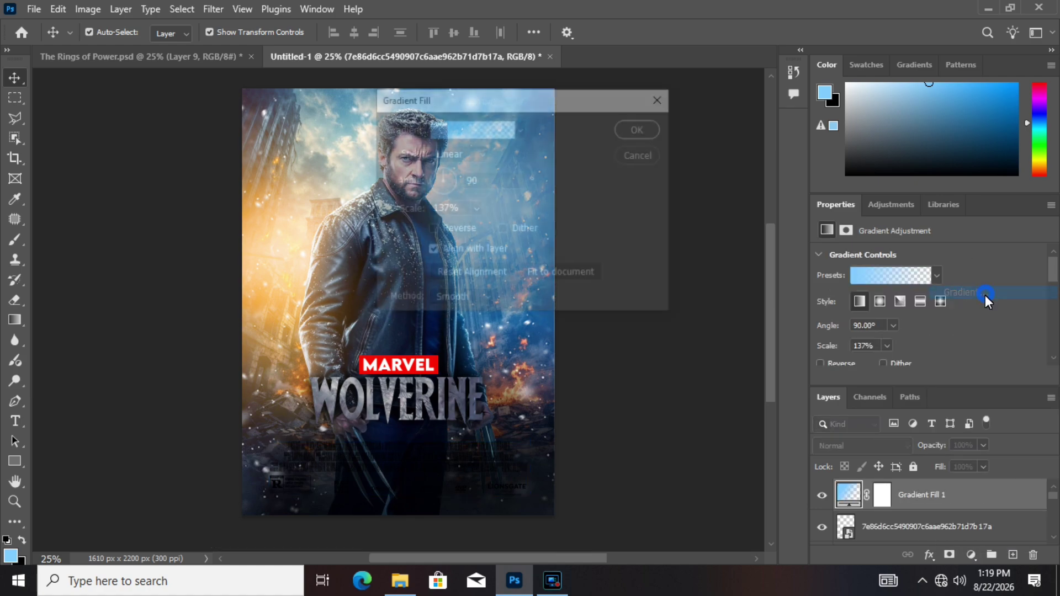
left_click(648, 156)
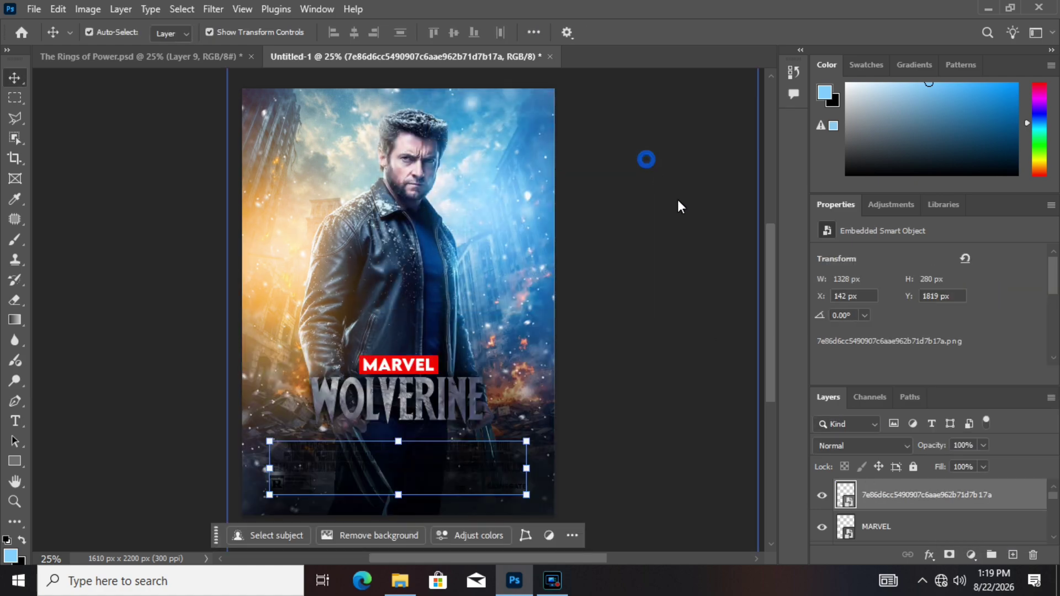
left_click(972, 556)
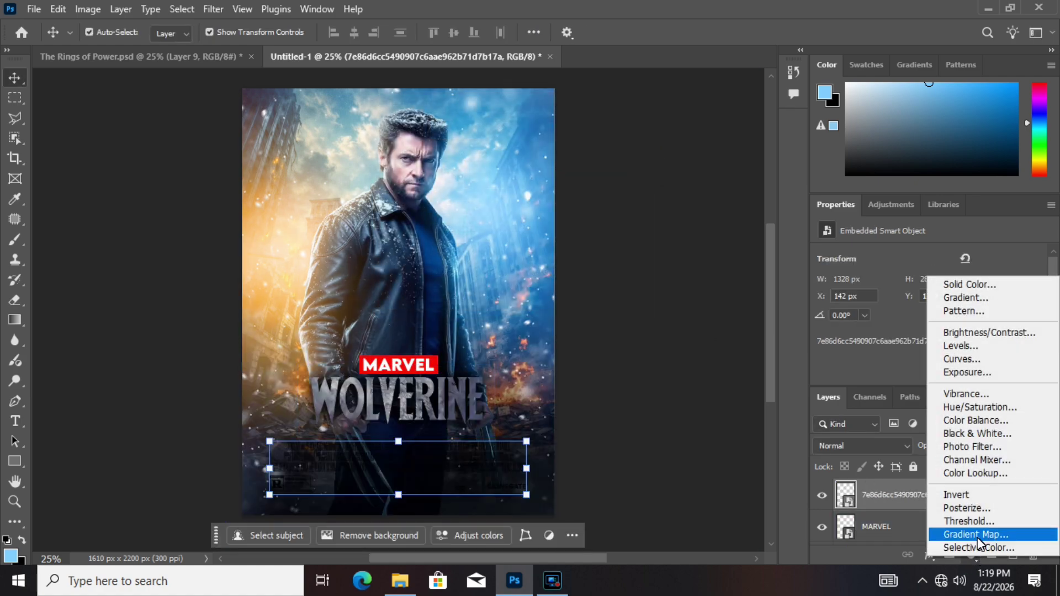
left_click(977, 534)
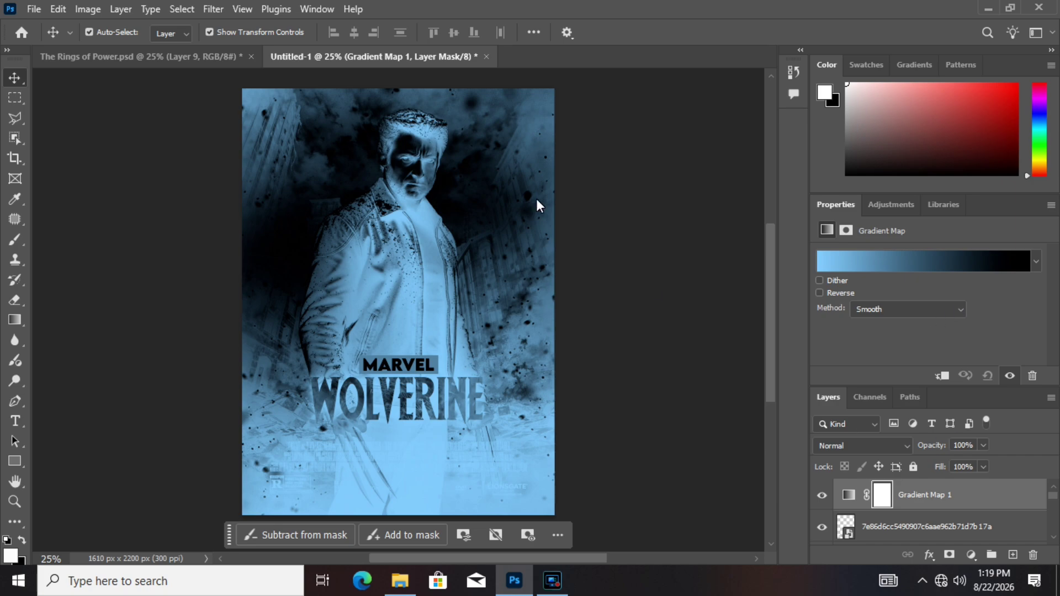
left_click(58, 8)
left_click(97, 22)
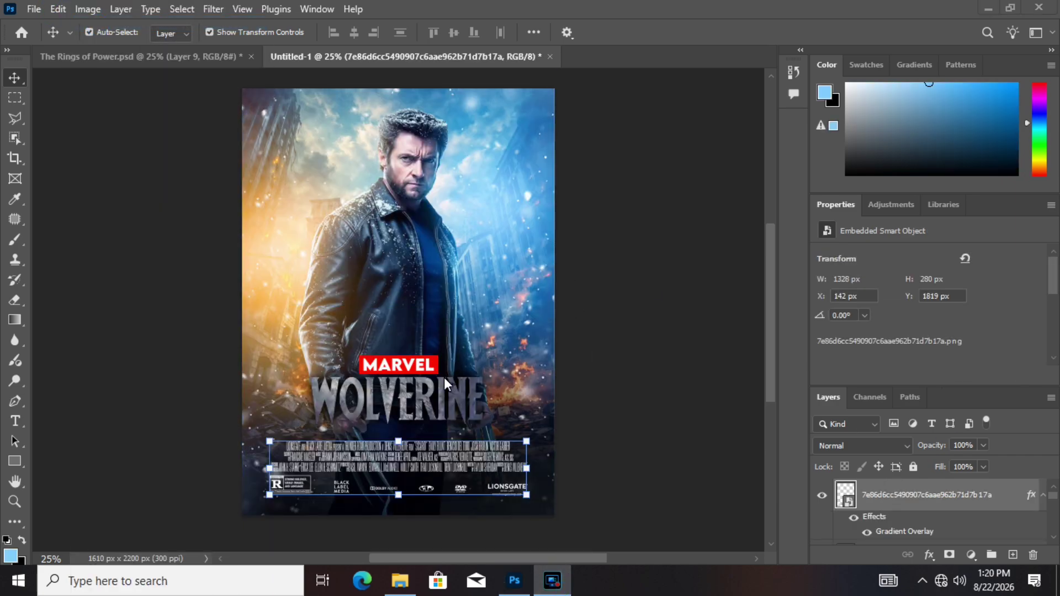
Select the MARVEL logo together with the credits block and nudge both slightly up
left_click(422, 396)
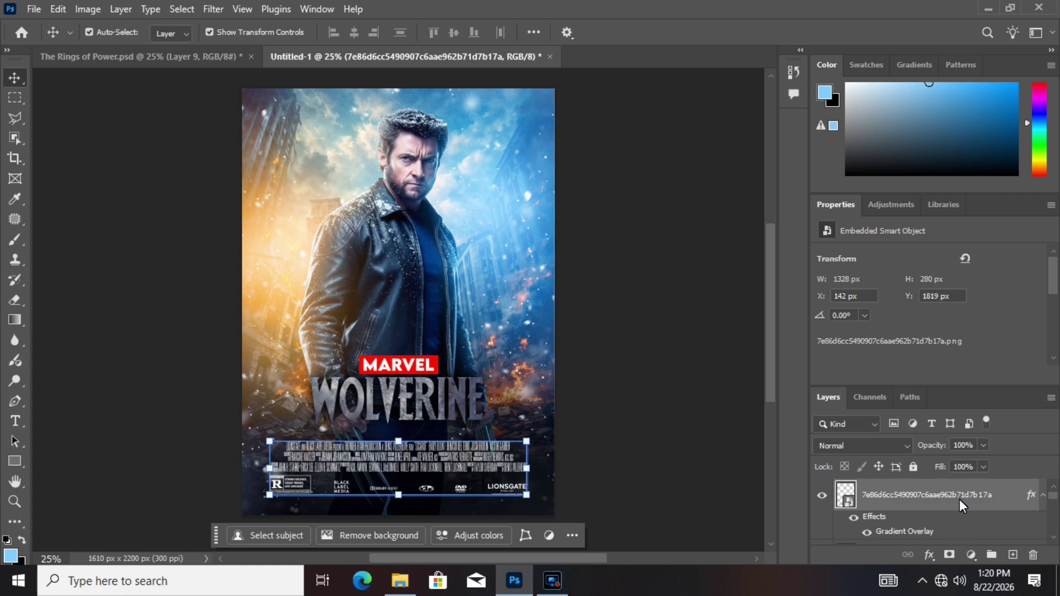
scroll(882, 514, "down", 1)
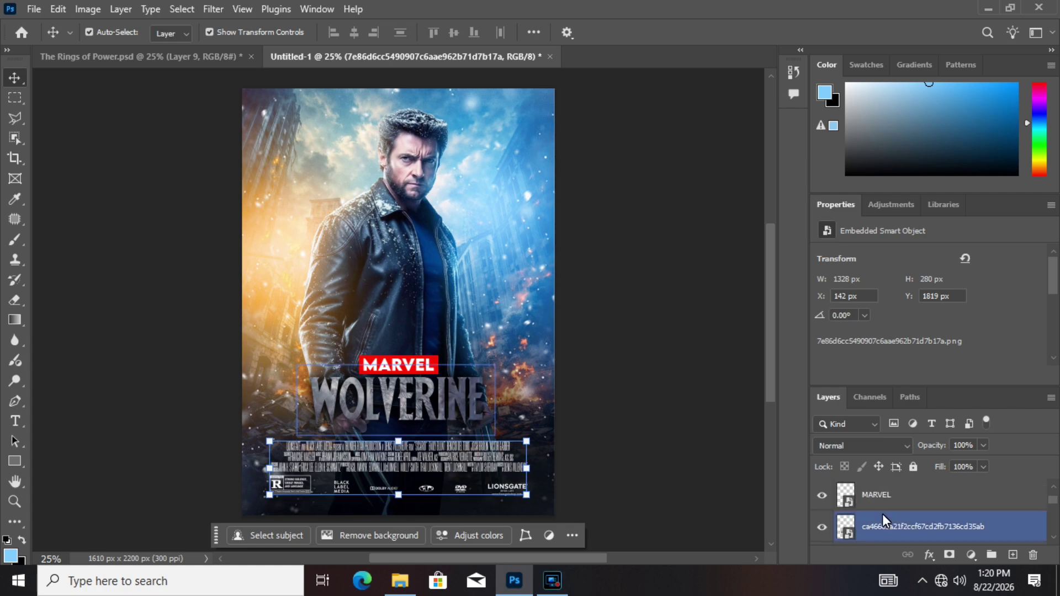
left_click(898, 499, "ctrl")
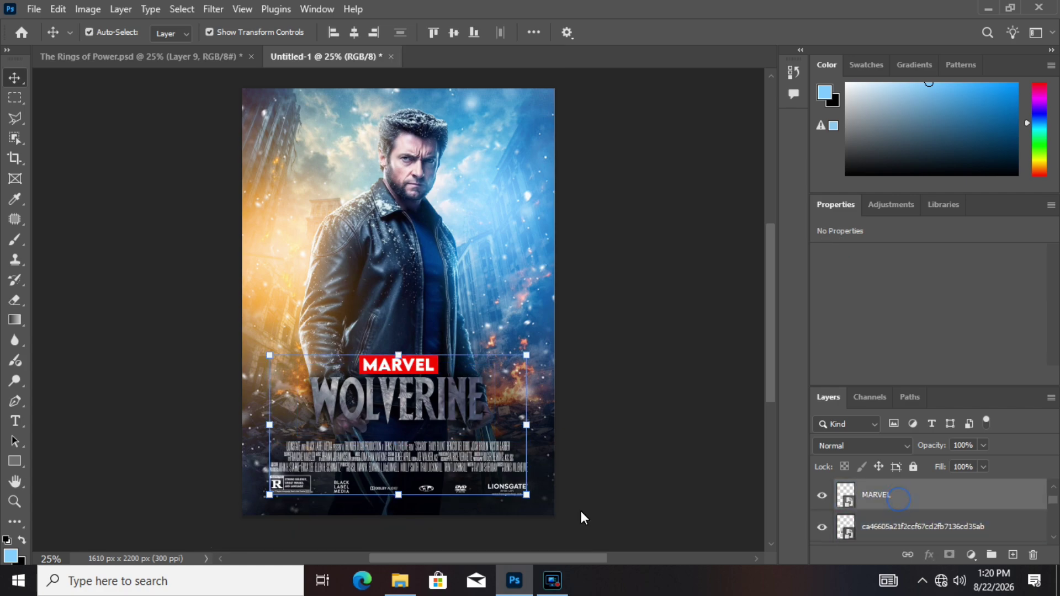
key("shift+Down")
key("shift+Down")
key("shift+Up")
key("shift+Up")
key("shift+Up")
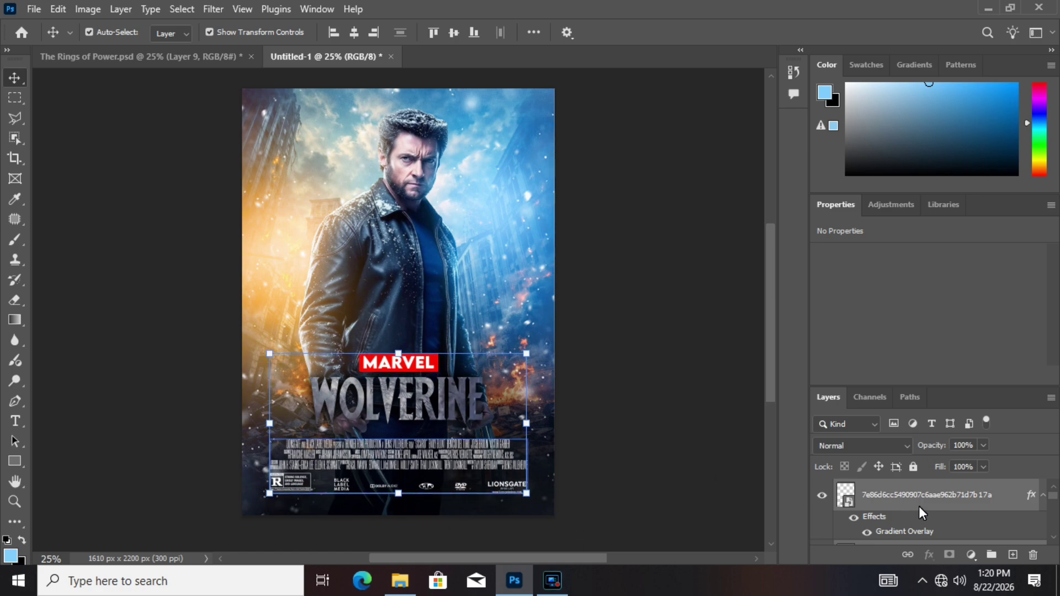
Fine-tune the vertical position of the WOLVERINE title between the MARVEL logo and the credits block, and deselect all layers
scroll(919, 506, "down", 1)
scroll(919, 505, "down", 1)
scroll(919, 506, "up", 1)
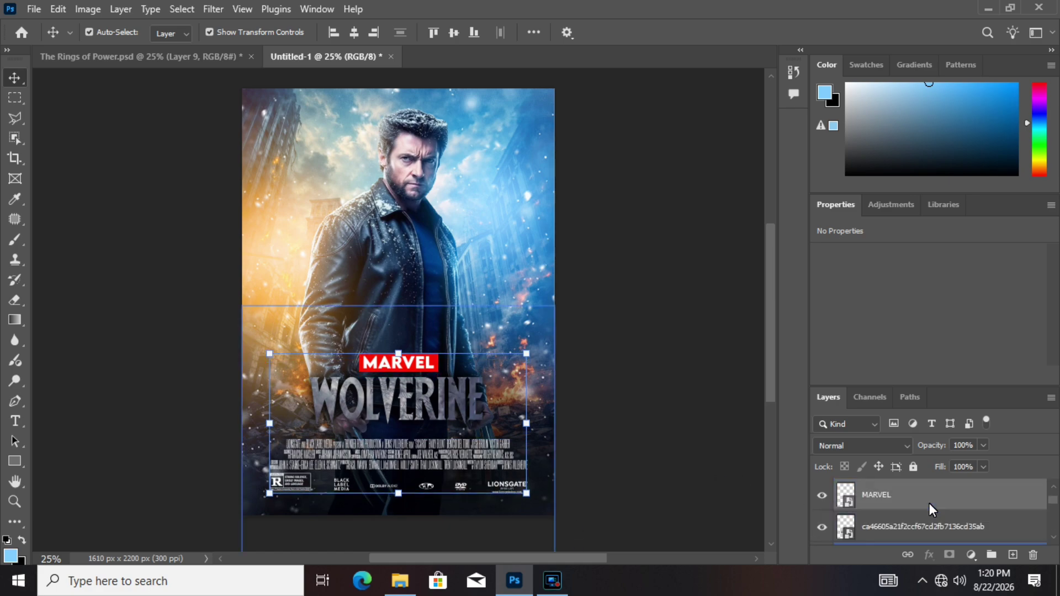
left_click(926, 524)
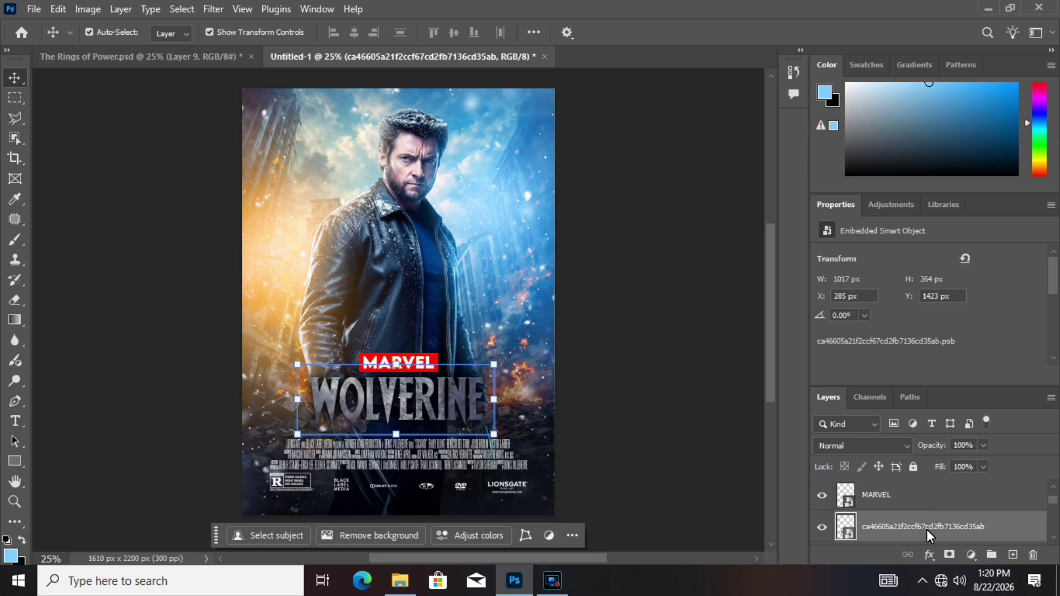
key("shift+Up")
key("shift+Down")
key("shift+Down")
key("shift+Down")
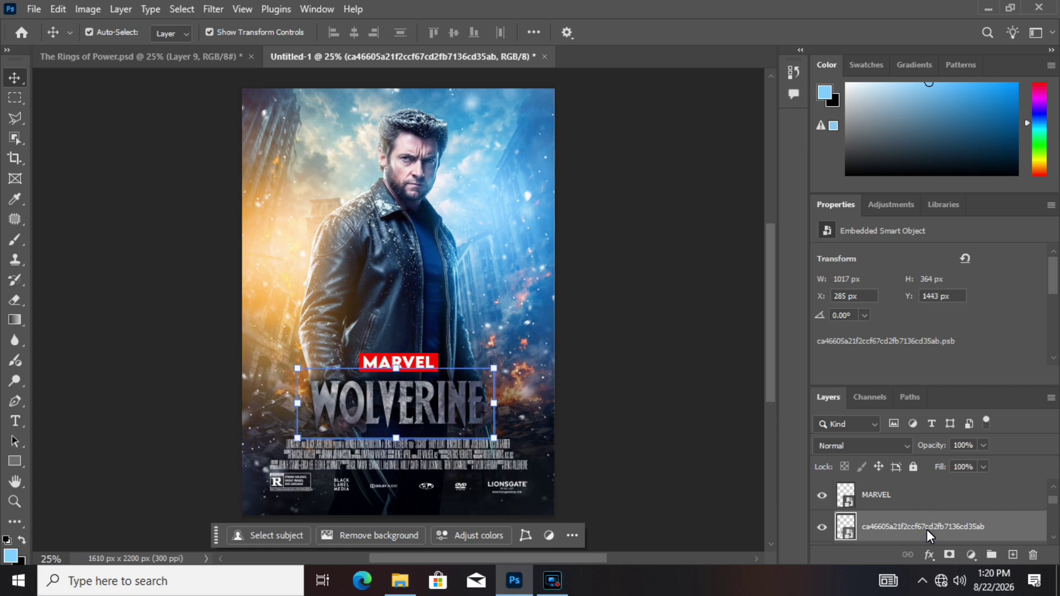
left_click(744, 289)
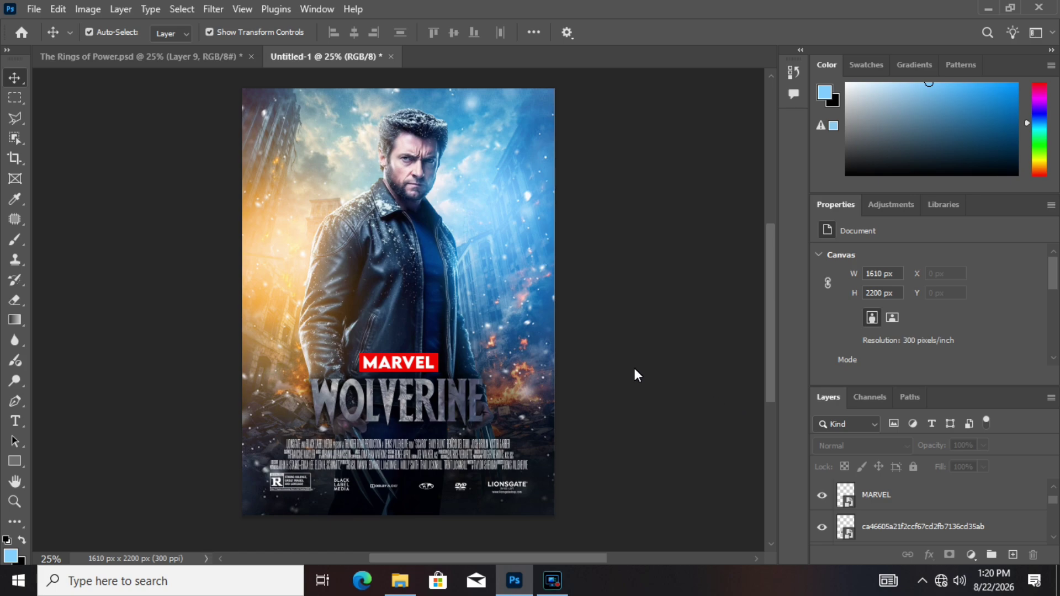
scroll(946, 512, "up", 3)
left_click(946, 512)
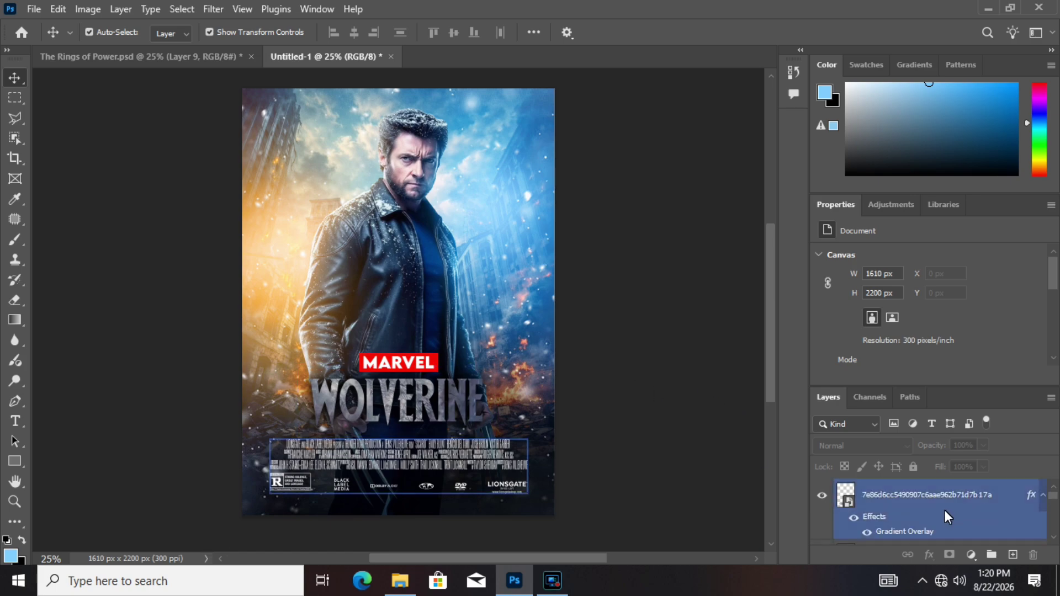
left_click(555, 582)
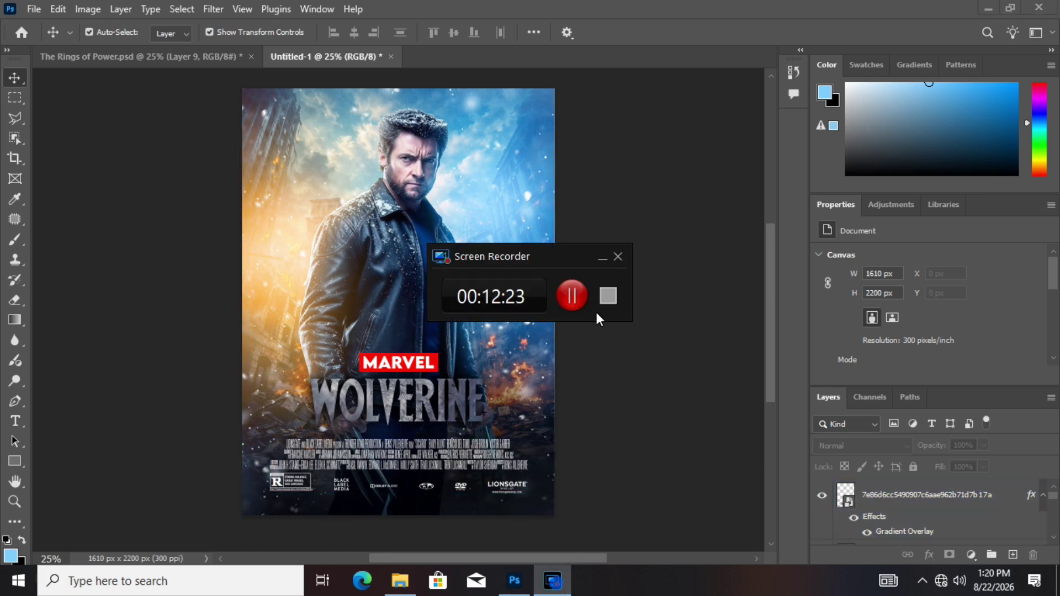
left_click(572, 297)
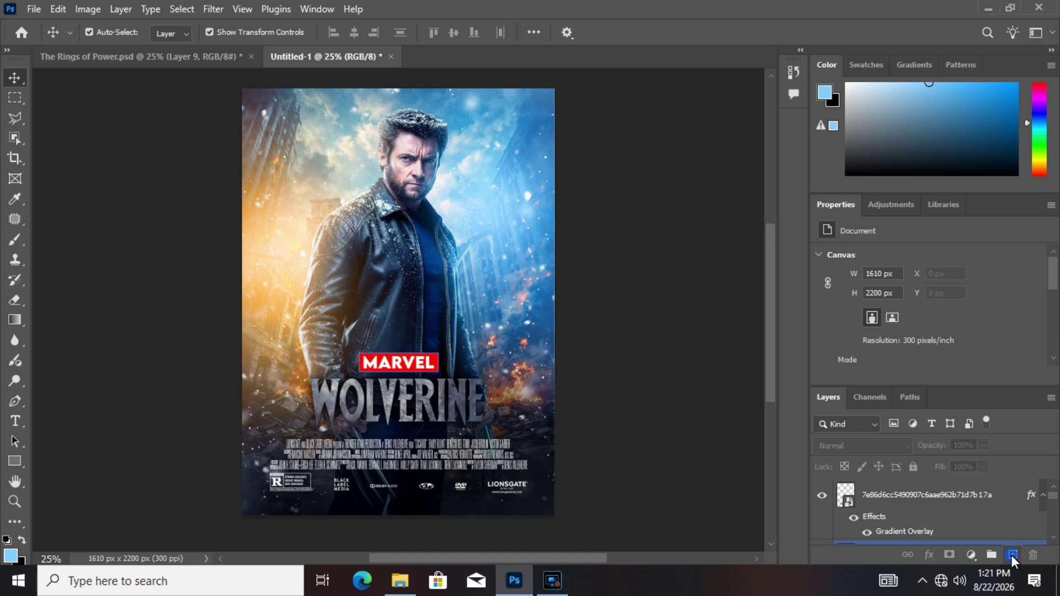
Find and select the clipped Layer 3 that sits directly beneath the blue Color Fill 1 layer
left_click(965, 515)
scroll(965, 515, "down", 5)
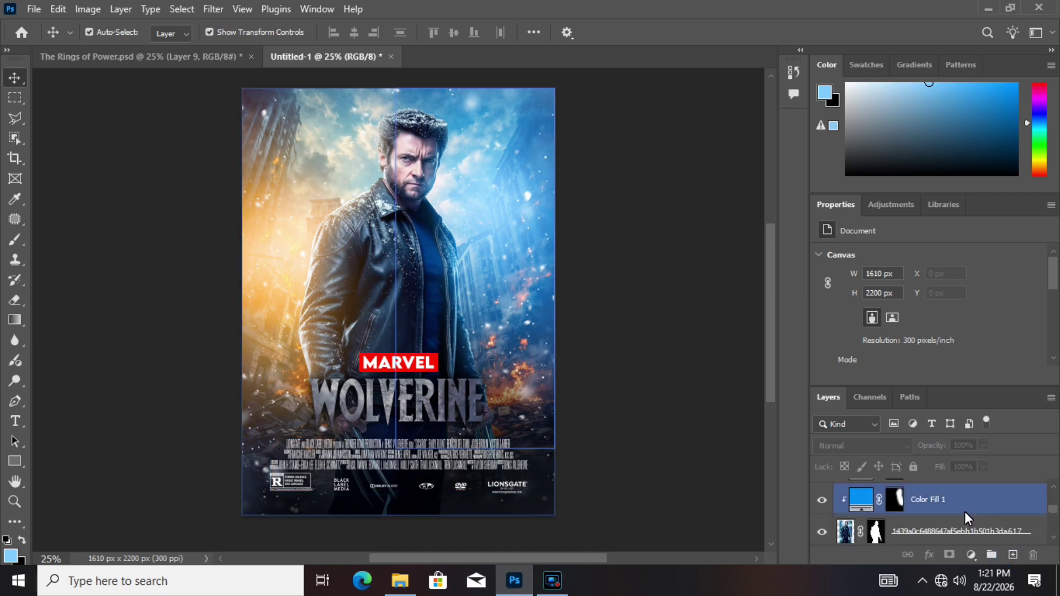
scroll(965, 511, "up", 2)
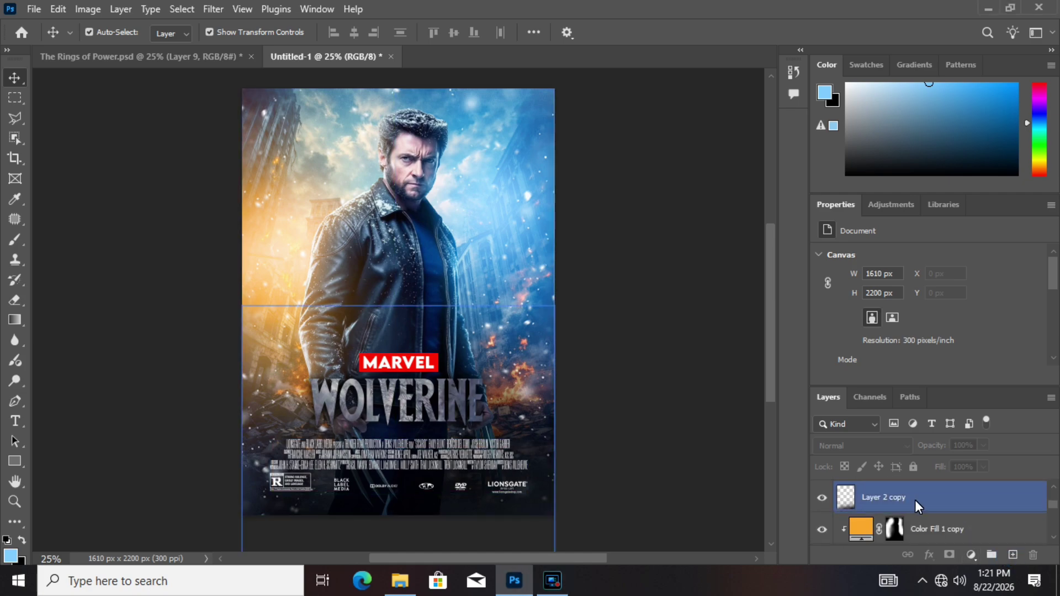
scroll(912, 496, "up", 4)
scroll(945, 516, "up", 2)
scroll(946, 516, "down", 3)
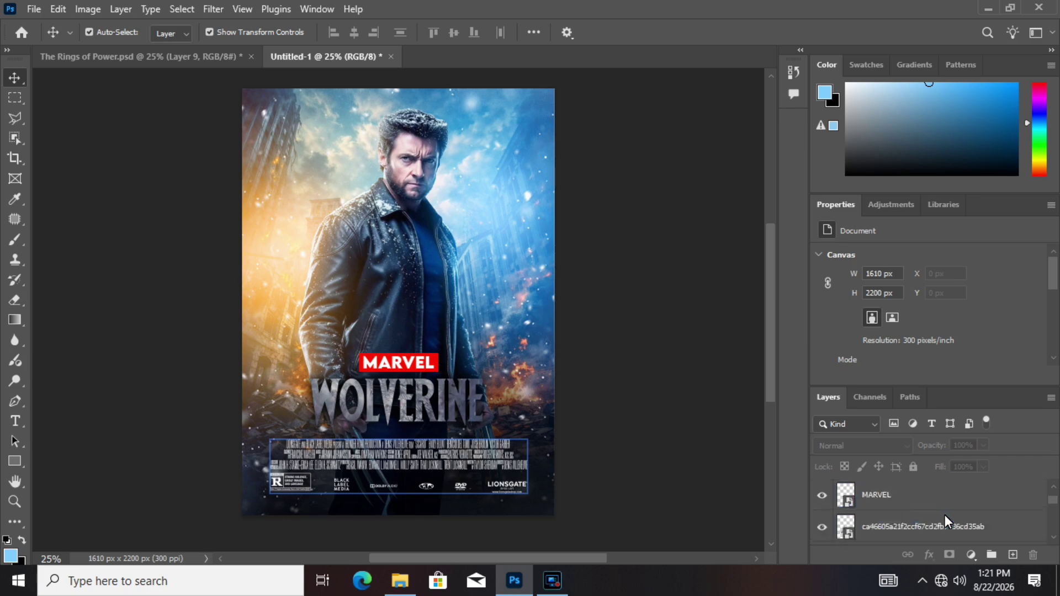
scroll(962, 525, "down", 2)
left_click(960, 529)
left_click(1012, 557)
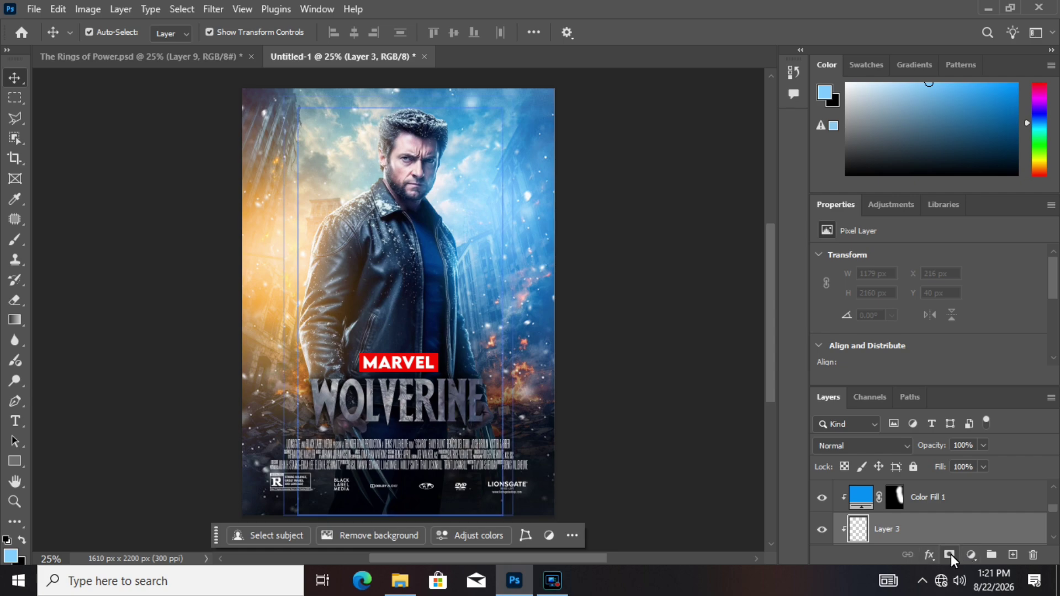
Add a bright blue solid color fill above Layer 3, clipped to the man
left_click(971, 554)
left_click(966, 283)
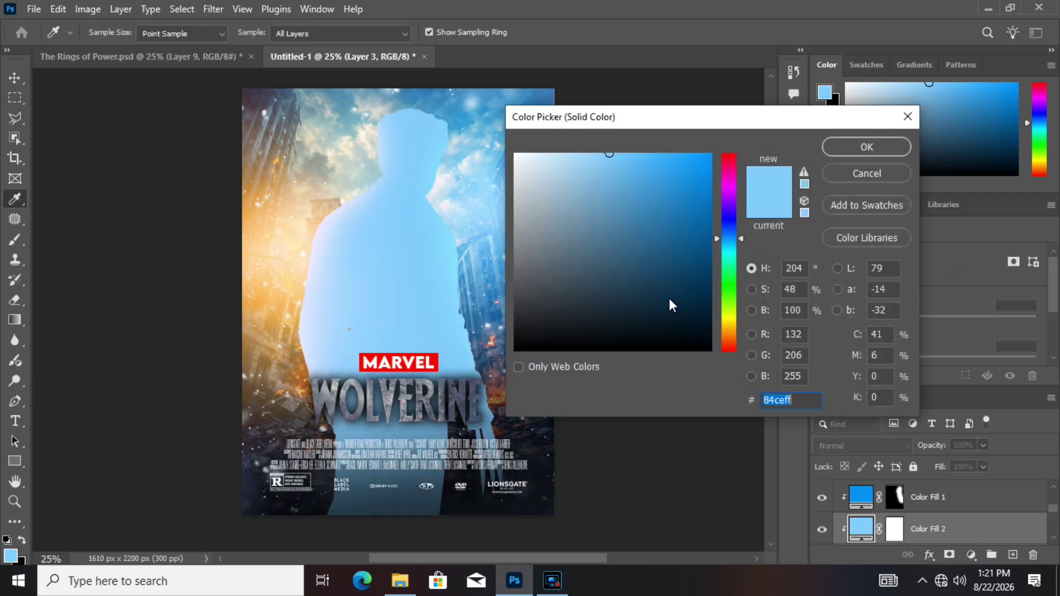
left_click_drag(630, 120, 717, 132)
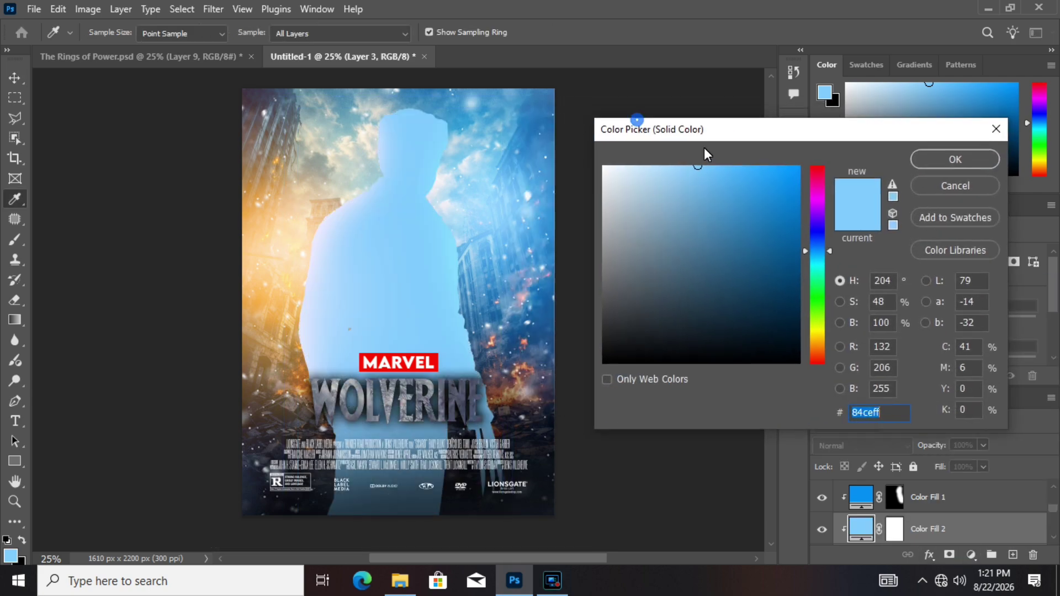
left_click(488, 285)
left_click(758, 197)
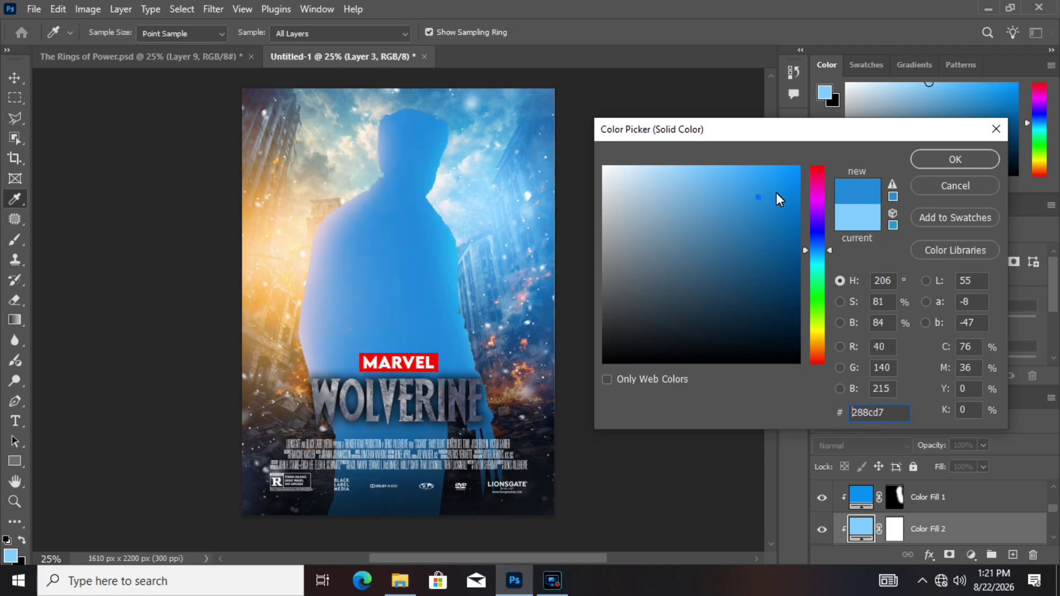
mouse_move(780, 185)
left_mouse_down()
mouse_move(758, 177)
mouse_move(782, 177)
left_mouse_up()
left_click(921, 162)
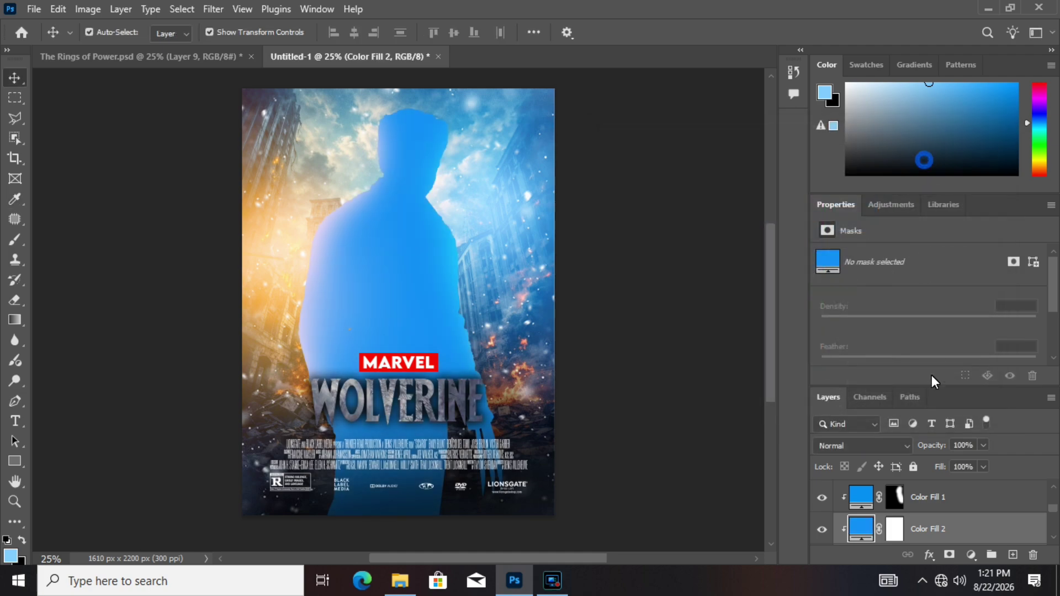
Set the new blue fill's blend mode to Screen and replace its white mask with a black one
left_click(863, 445)
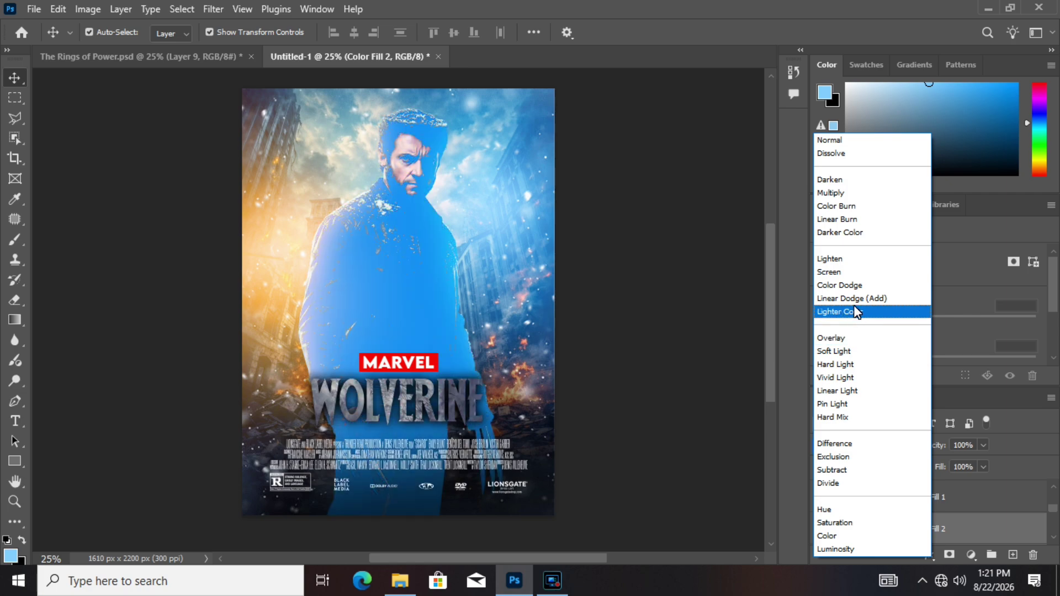
left_click(851, 273)
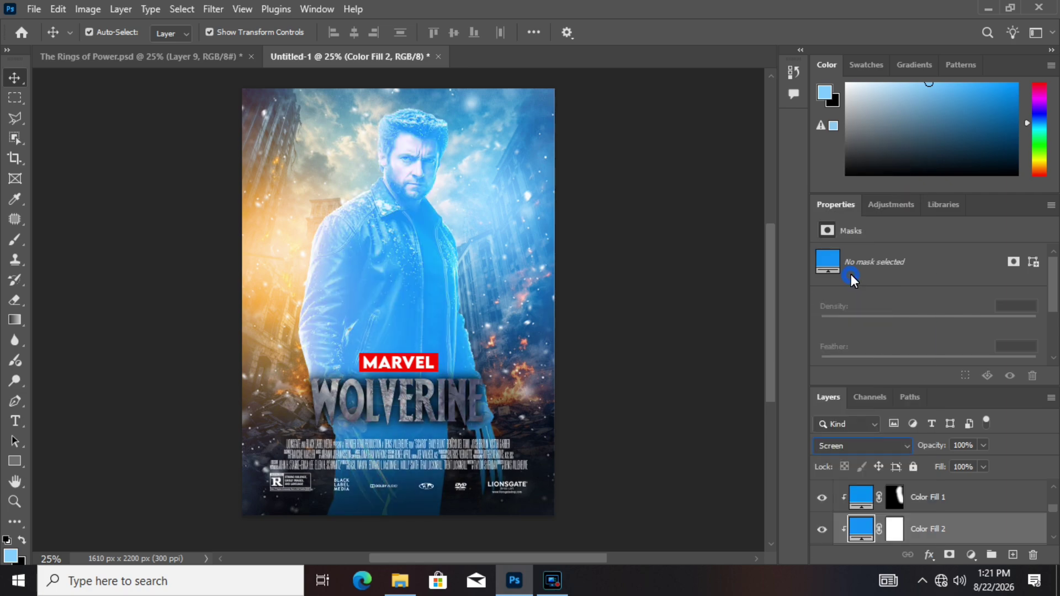
left_click(897, 535)
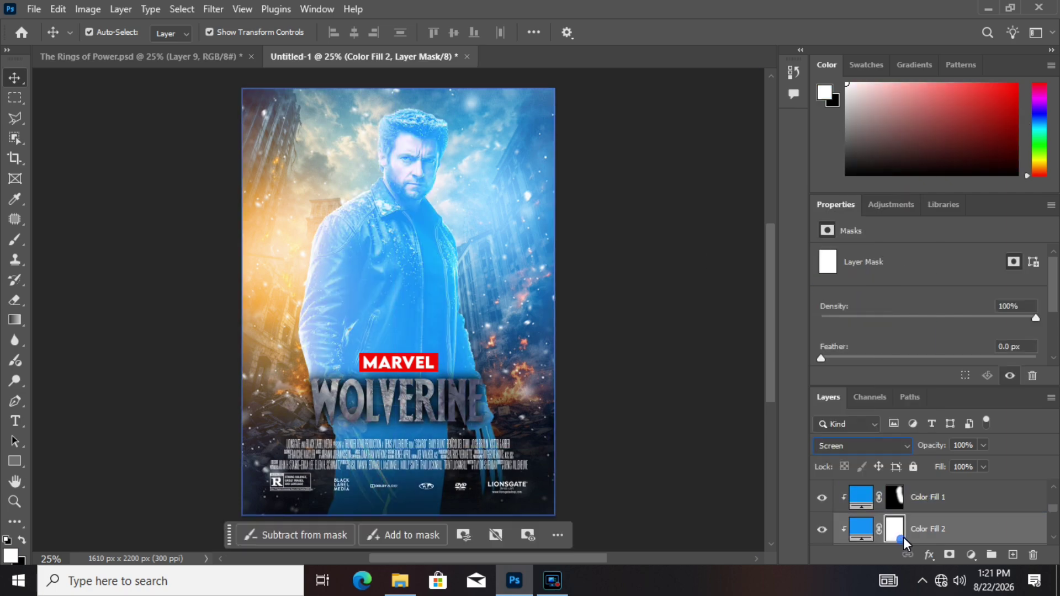
left_click(1033, 555)
left_click(484, 227)
left_click(949, 555, "alt")
Set the Eraser to 30% opacity and 30% flow with a 25 px tip for work on the jacket edge
key("e")
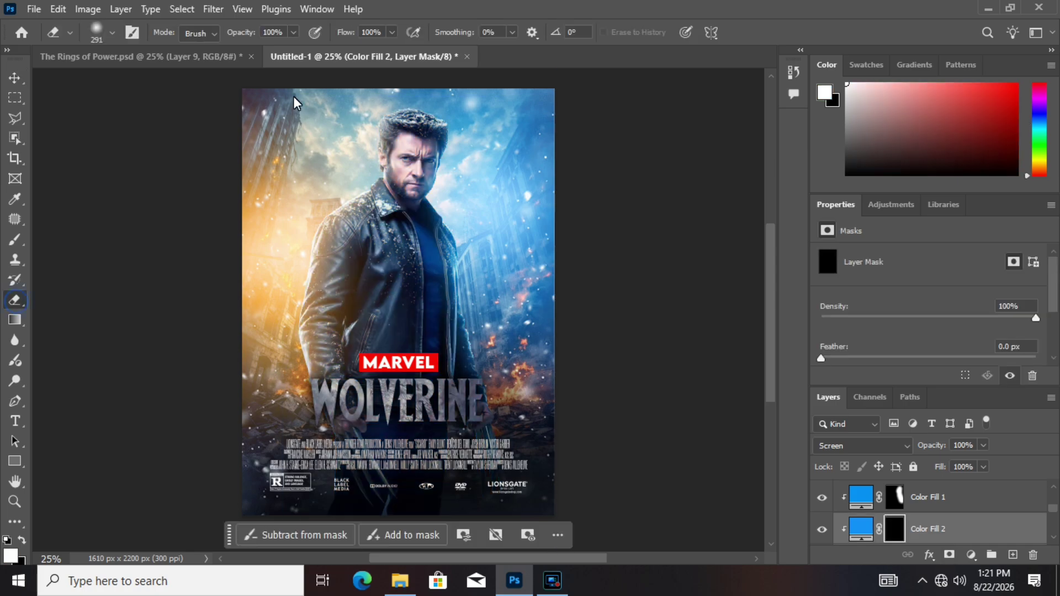
left_click(293, 32)
left_click(149, 384)
key("bracketleft")
key("bracketleft")
key("ctrl+plus")
key("ctrl+plus")
key("ctrl+plus")
key("ctrl+plus")
key("ctrl+plus")
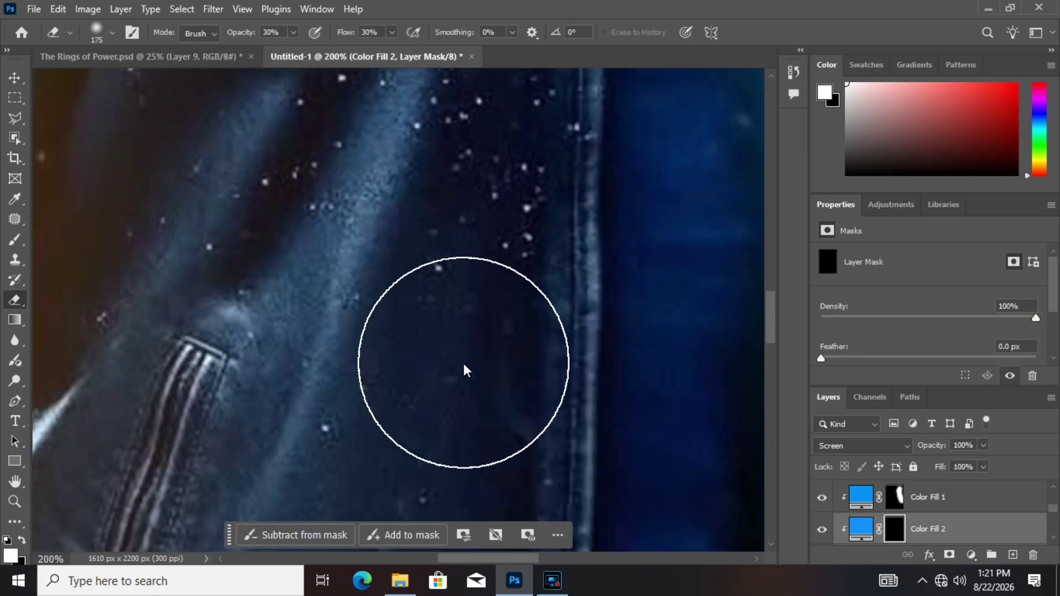
left_click_drag(500, 559, 561, 559)
key("ctrl+minus")
key("bracketleft")
key("bracketleft")
key("bracketleft")
key("bracketleft")
key("bracketleft")
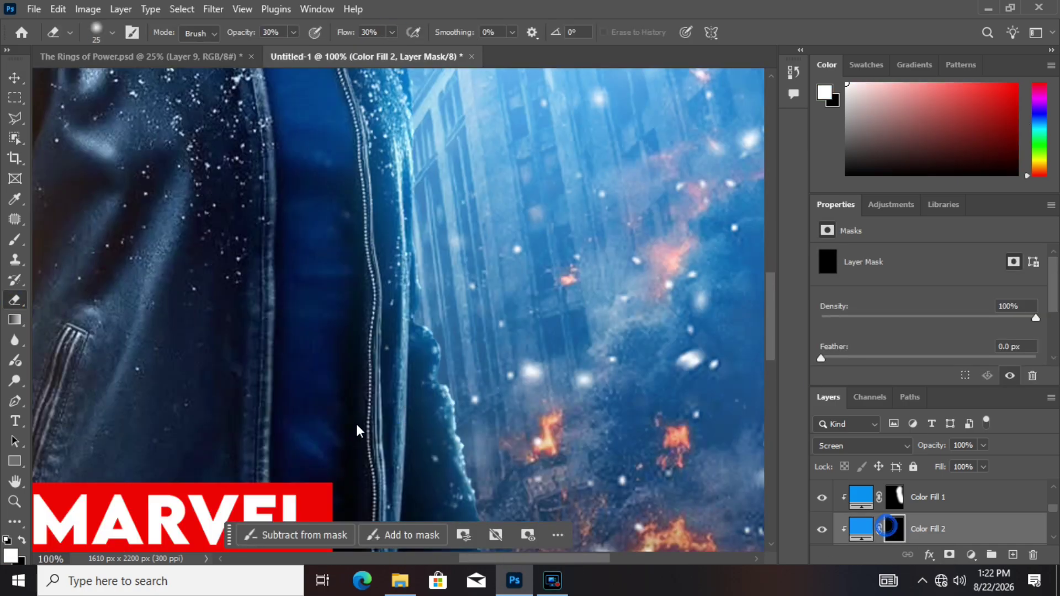
Switch to a 20 px soft Brush with white as the foreground colour for painting on the fill's mask
key("x")
key("b")
key("bracketleft")
key("bracketleft")
key("bracketleft")
key("bracketleft")
key("bracketleft")
key("bracketleft")
key("bracketleft")
key("bracketleft")
key("bracketleft")
key("bracketleft")
key("bracketleft")
key("bracketleft")
key("bracketleft")
key("bracketleft")
key("bracketleft")
key("bracketleft")
key("bracketleft")
key("bracketleft")
key("bracketleft")
key("bracketleft")
key("x")
Undo a full-strength test stroke on the jacket edge and set the brush opacity and flow to 33%
left_click_drag(401, 413, 403, 430)
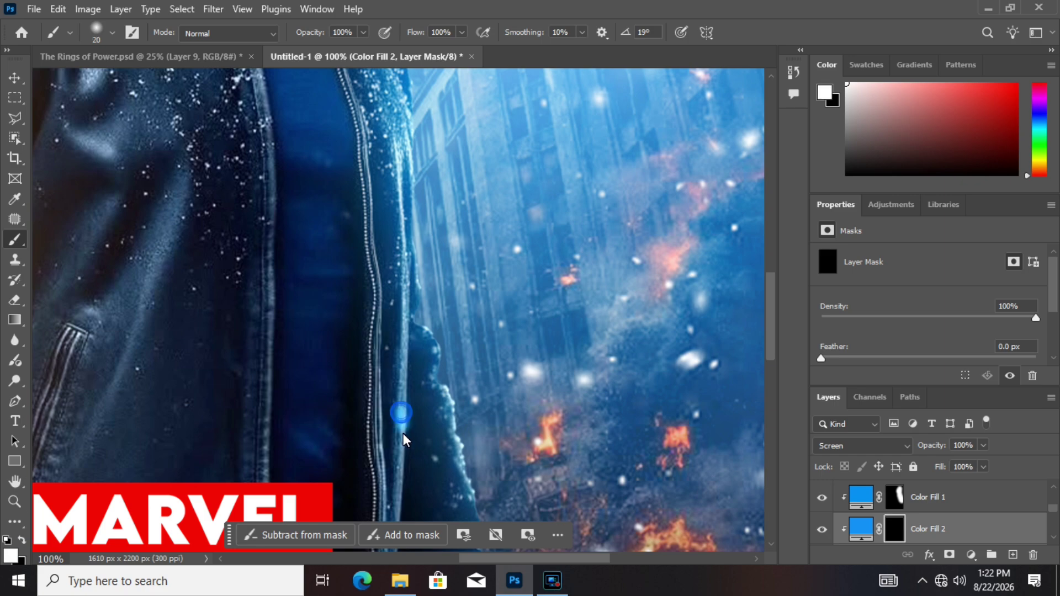
key("ctrl+z")
left_click(363, 33)
left_click_drag(363, 50, 313, 50)
left_click(462, 33)
left_click_drag(462, 49, 412, 50)
Paint white on the blue fill's mask along the jacket's open front edge and shoulder to add rim light
left_click_drag(399, 431, 394, 501)
mouse_move(394, 501)
left_mouse_down()
mouse_move(406, 282)
mouse_move(405, 410)
left_mouse_up()
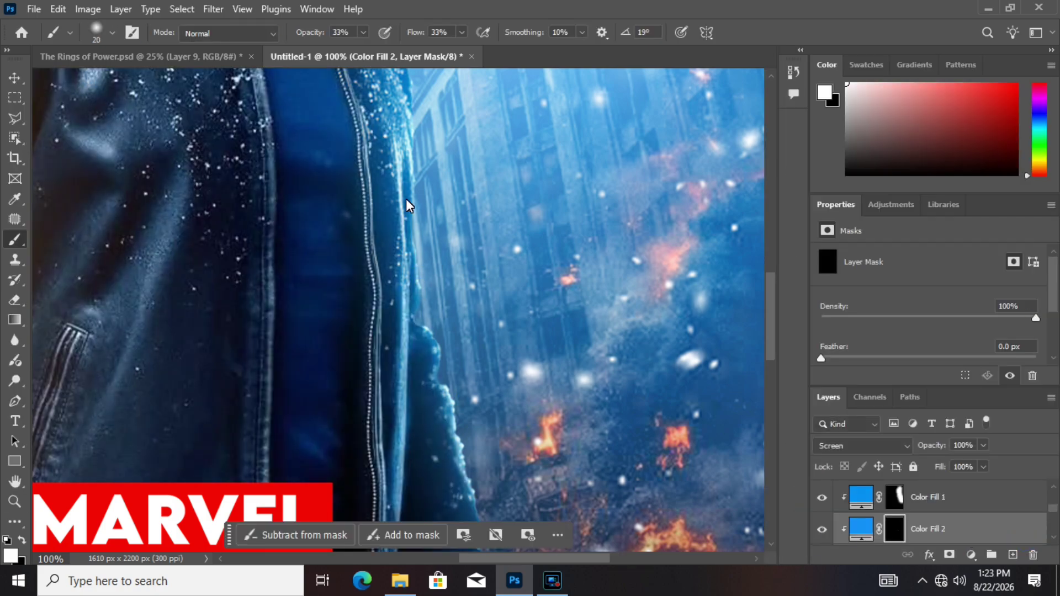
scroll(406, 198, "up", 4)
left_click_drag(393, 235, 396, 241)
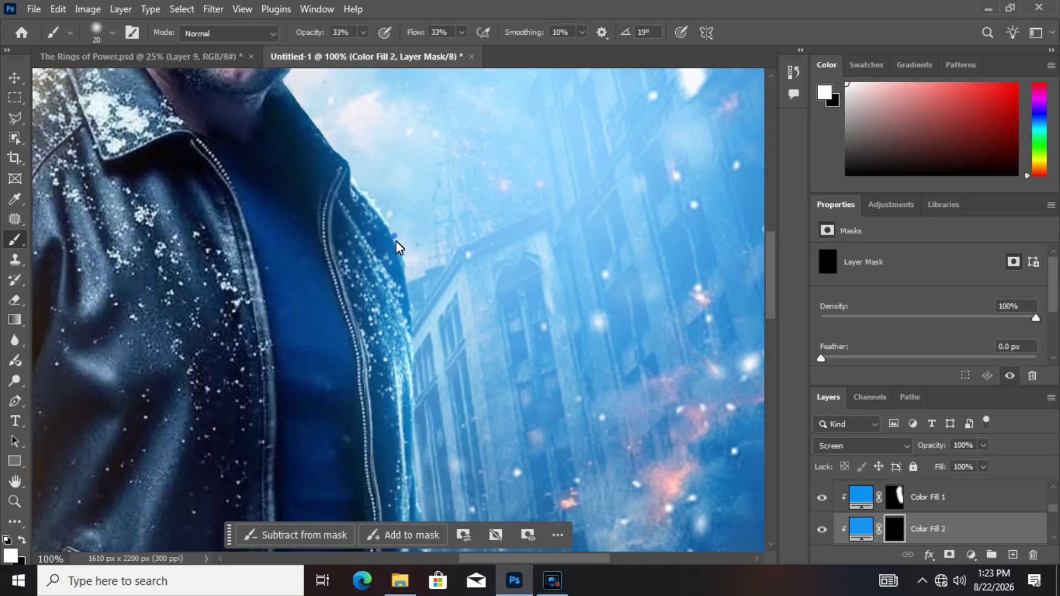
scroll(369, 157, "up", 4)
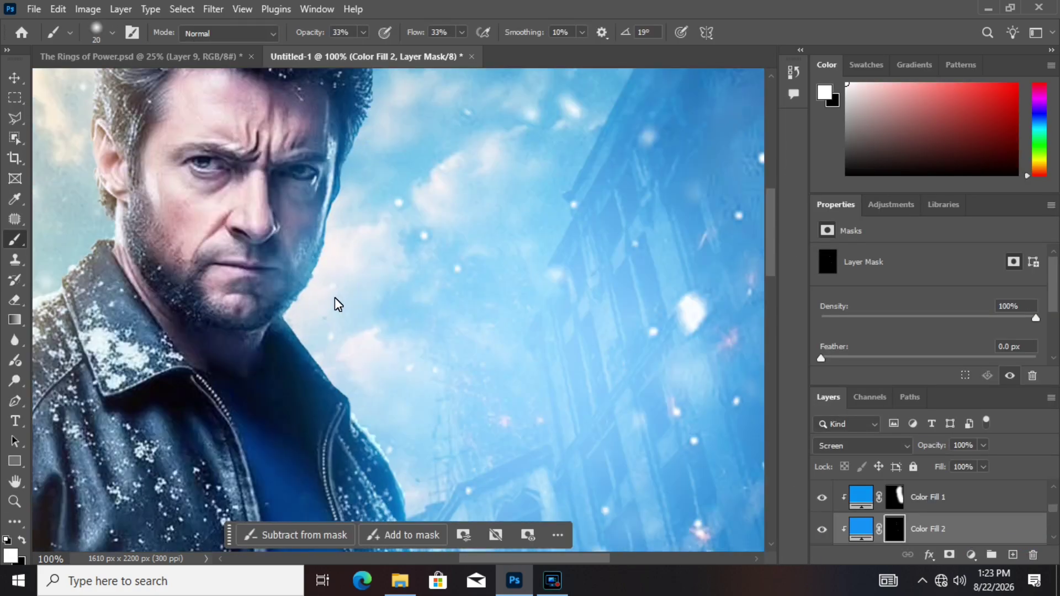
scroll(517, 354, "down", 12)
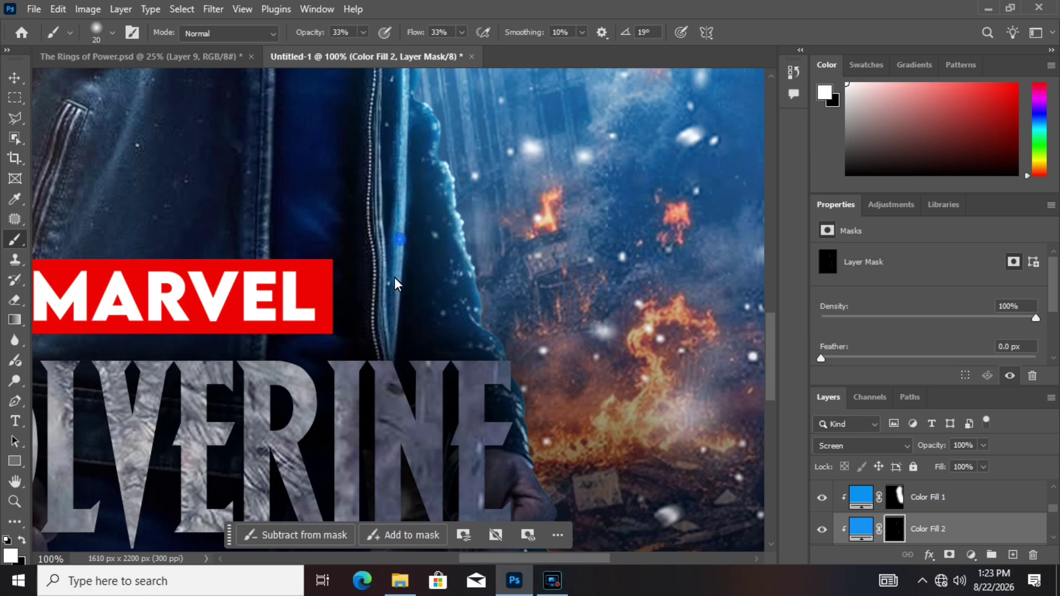
scroll(411, 281, "up", 6)
Duplicate the Color Fill 2 layer and remove the copy's mask, keeping the fills clipped to the man
right_click(934, 528)
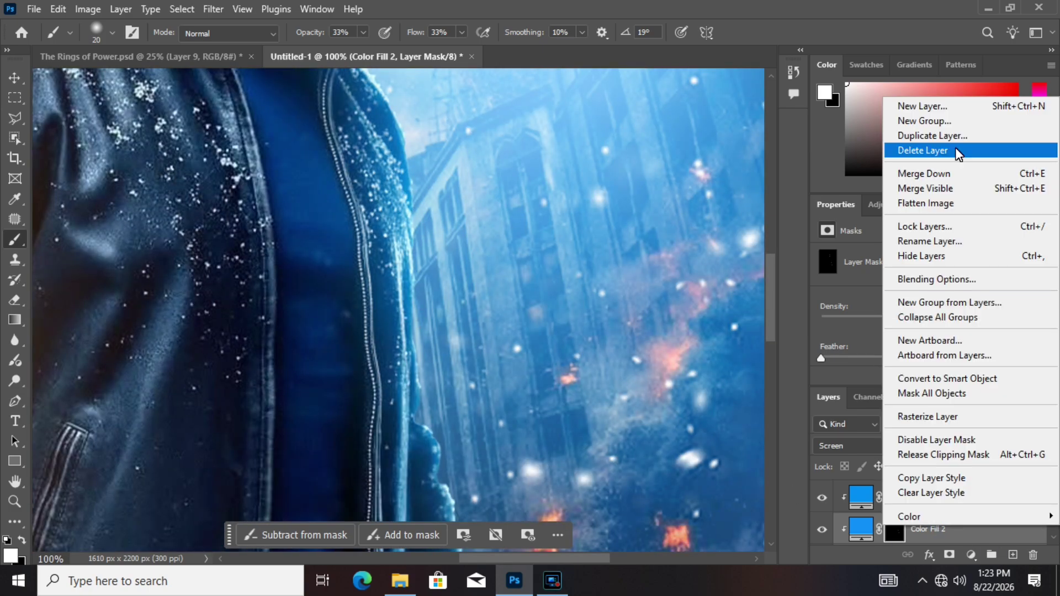
left_click(940, 136)
key("Return")
left_click(899, 544, "alt")
left_click(898, 529)
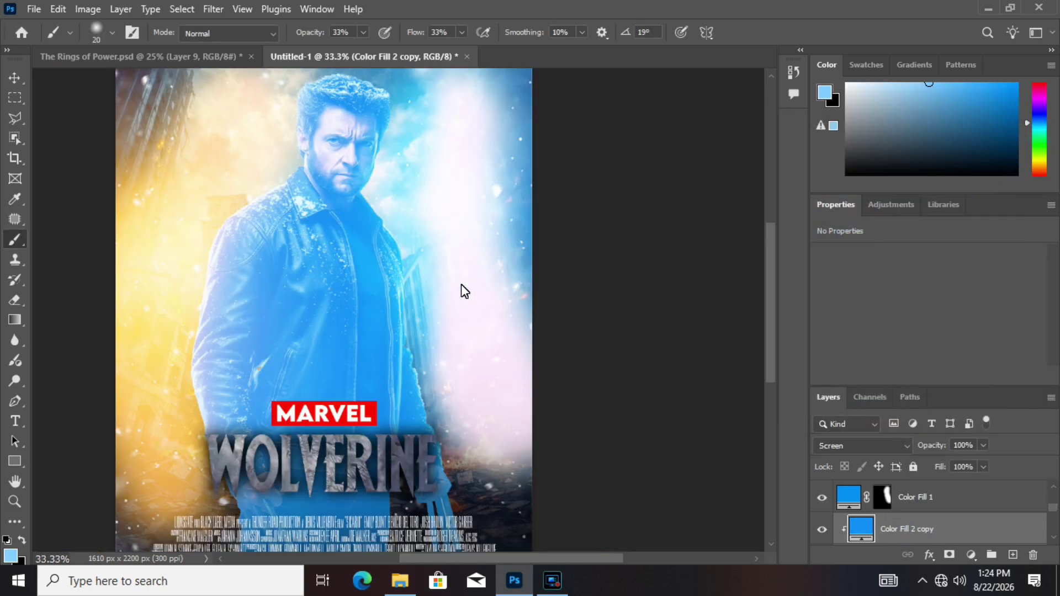
left_click(1051, 397)
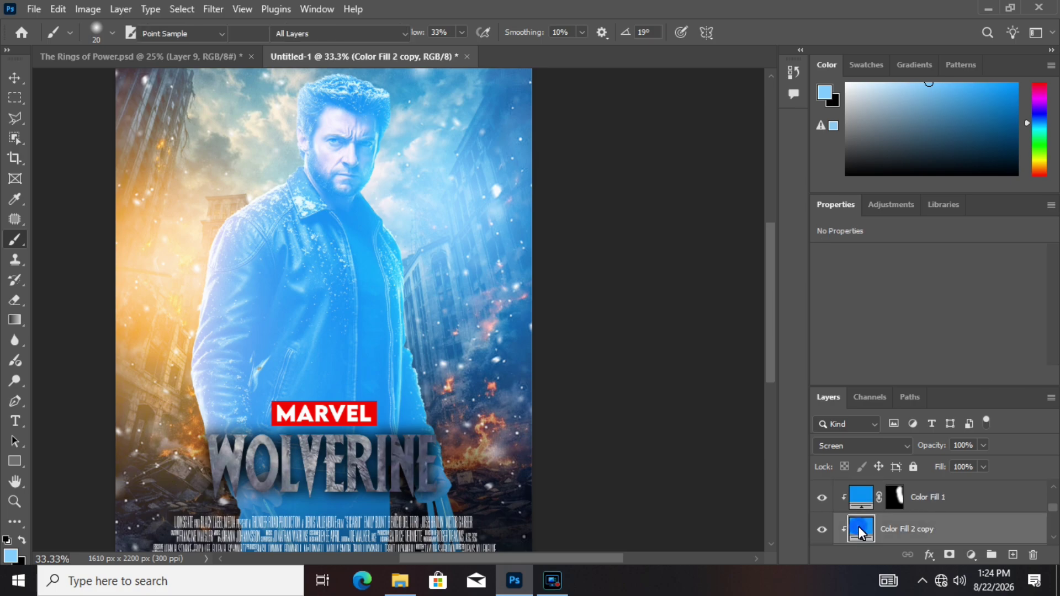
Recolor the duplicated fill orange and give it a black layer mask
double_click(859, 526)
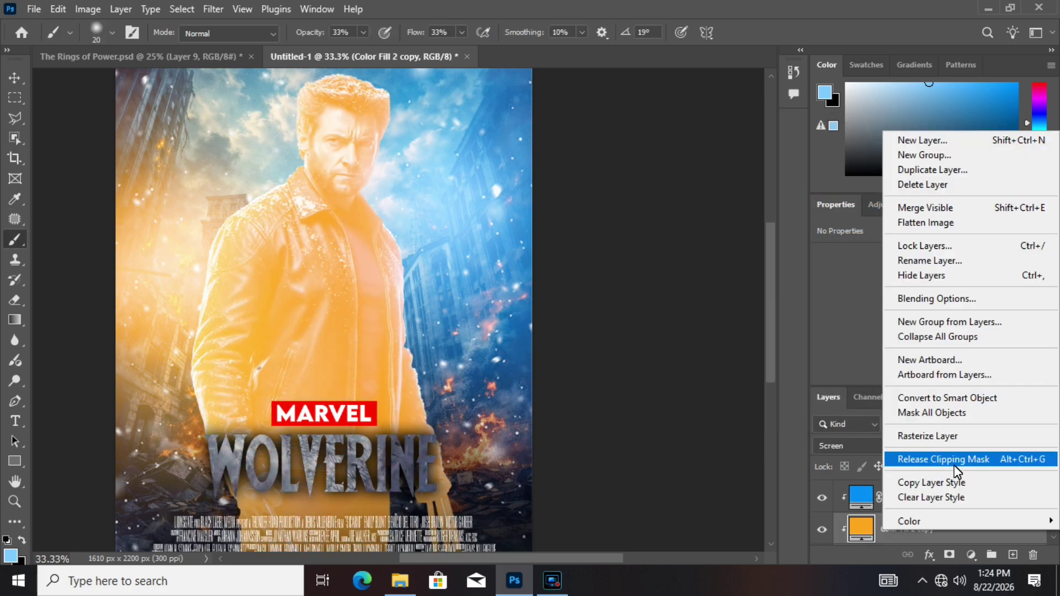
left_click(965, 555)
left_click(949, 556)
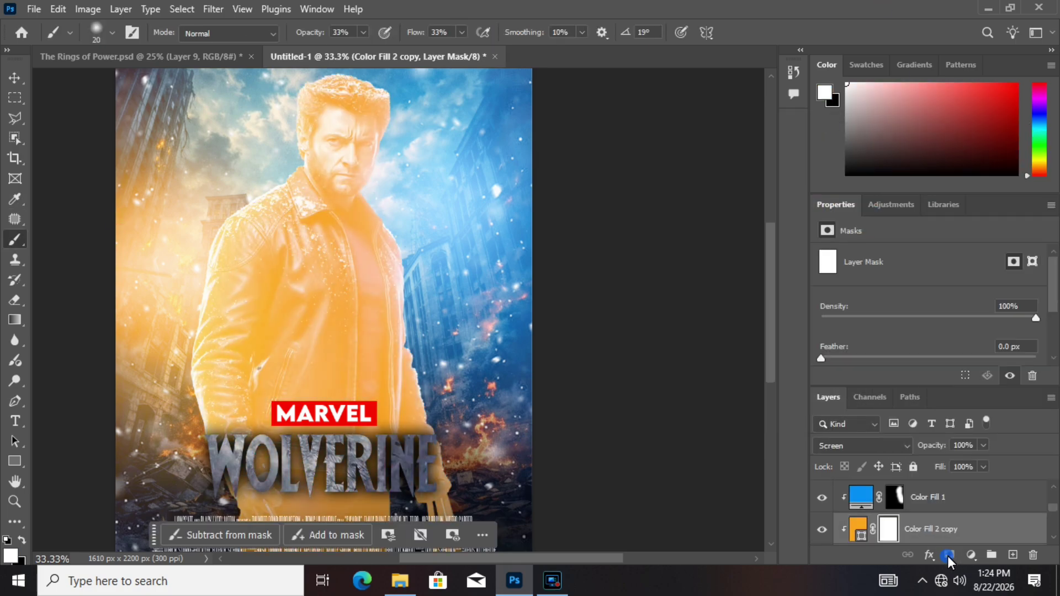
left_click(58, 9)
left_click(86, 22)
left_click(948, 555, "alt")
Try working on the orange fill's mask over the jacket sleeve with swapped foreground colours, and delete that mask
key("ctrl+plus")
key("ctrl+plus")
key("ctrl+plus")
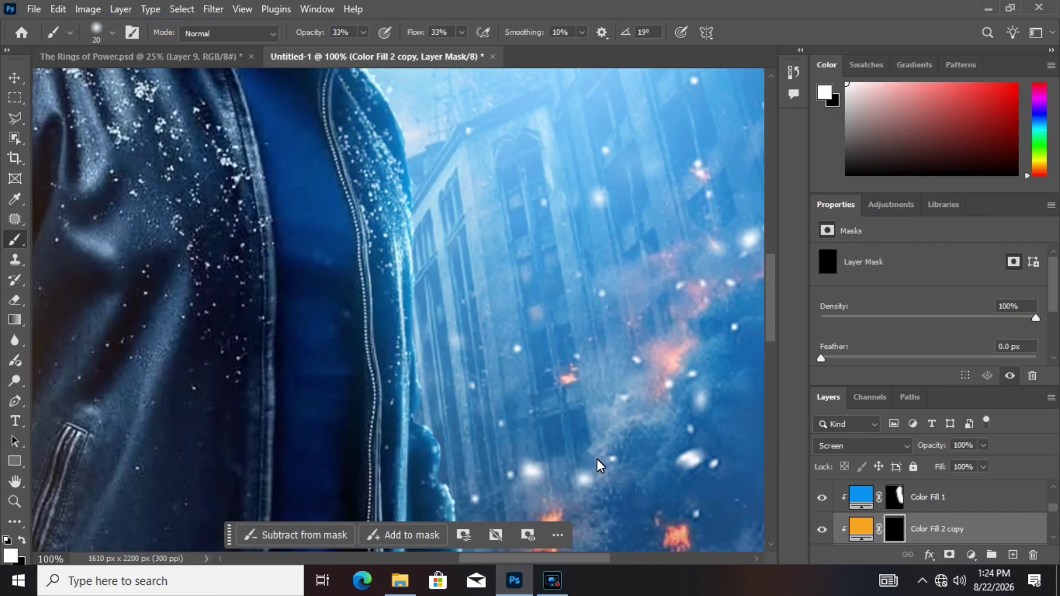
scroll(251, 232, "left", 5)
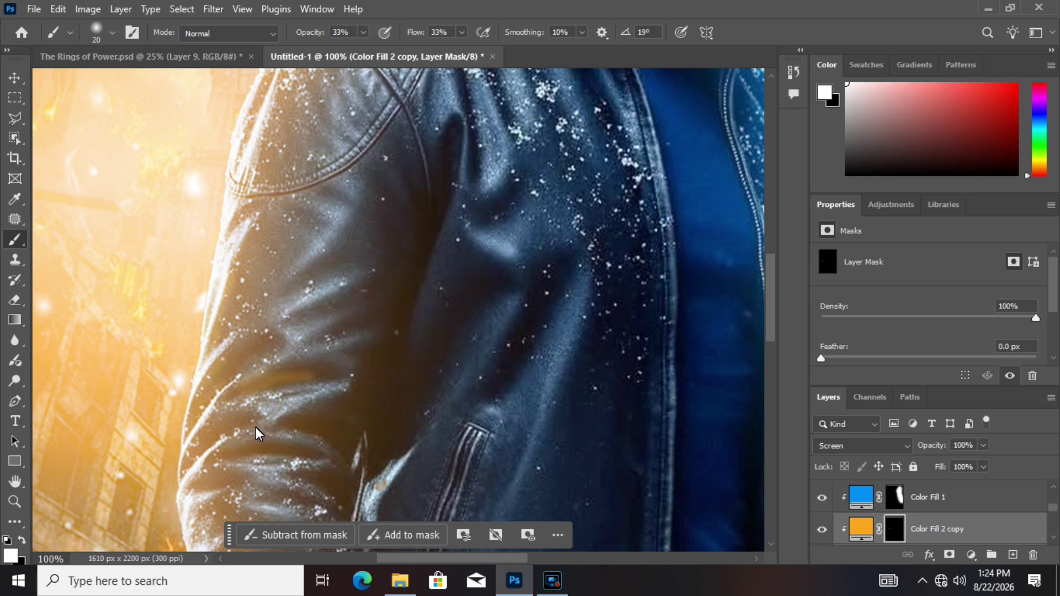
key("e")
left_click(22, 540)
key("b")
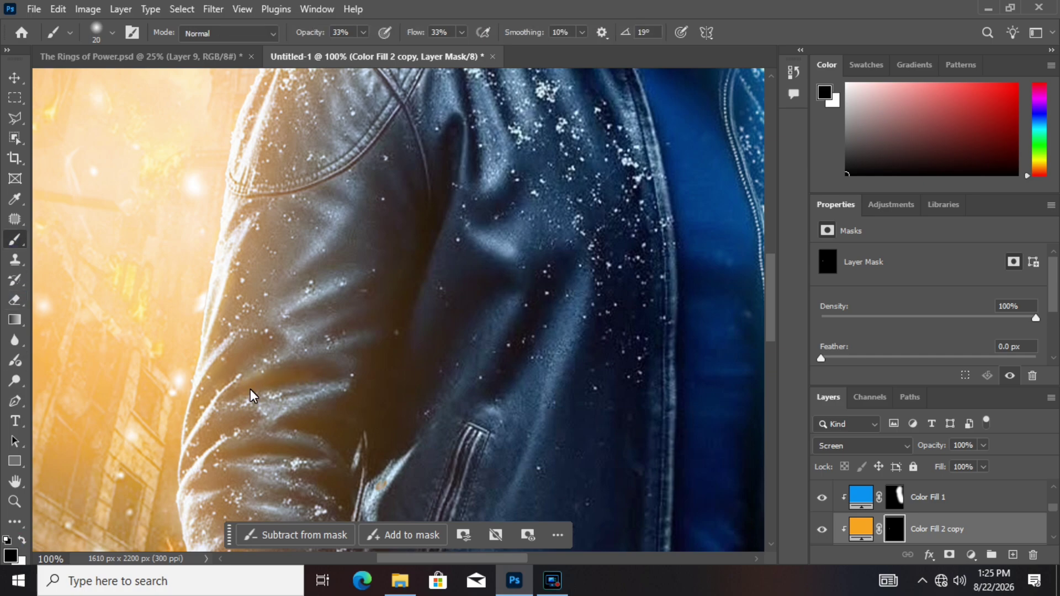
left_click(22, 540)
scroll(175, 397, "down", 8)
left_click(14, 79)
key("ctrl+minus")
key("ctrl+minus")
key("ctrl+minus")
key("Delete")
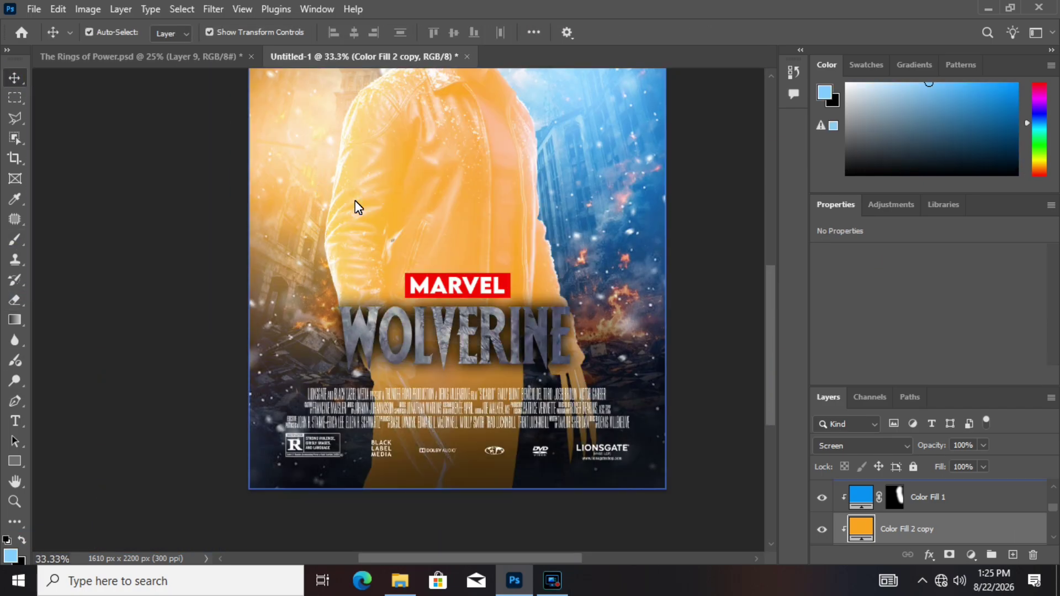
Add a black mask to the orange fill again and try a 15 px brush at 61% opacity on the snowy shoulder
left_click(949, 555, "alt")
left_click(949, 555, "alt")
key("ctrl+plus")
key("ctrl+plus")
key("ctrl+plus")
key("ctrl+plus")
scroll(547, 116, "up", 8)
key("b")
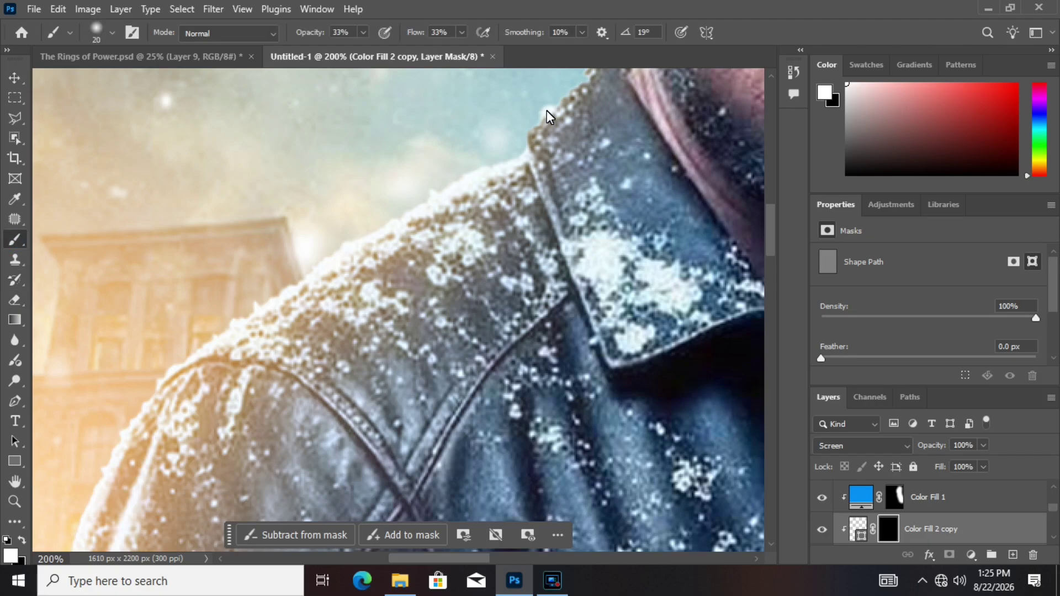
key("[")
left_click_drag(471, 559, 448, 561)
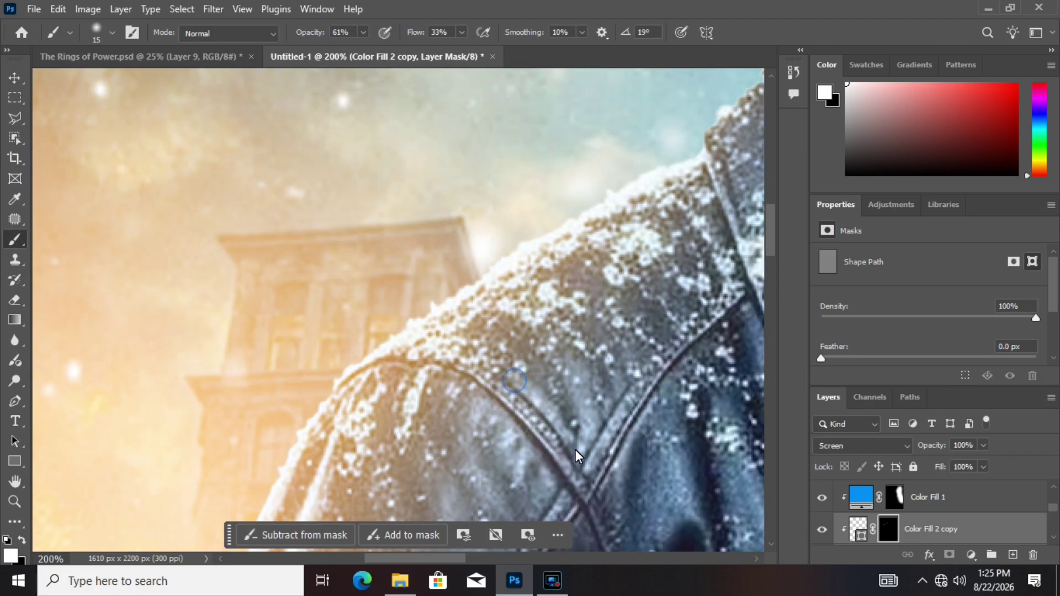
double_click(857, 527)
left_click(955, 159)
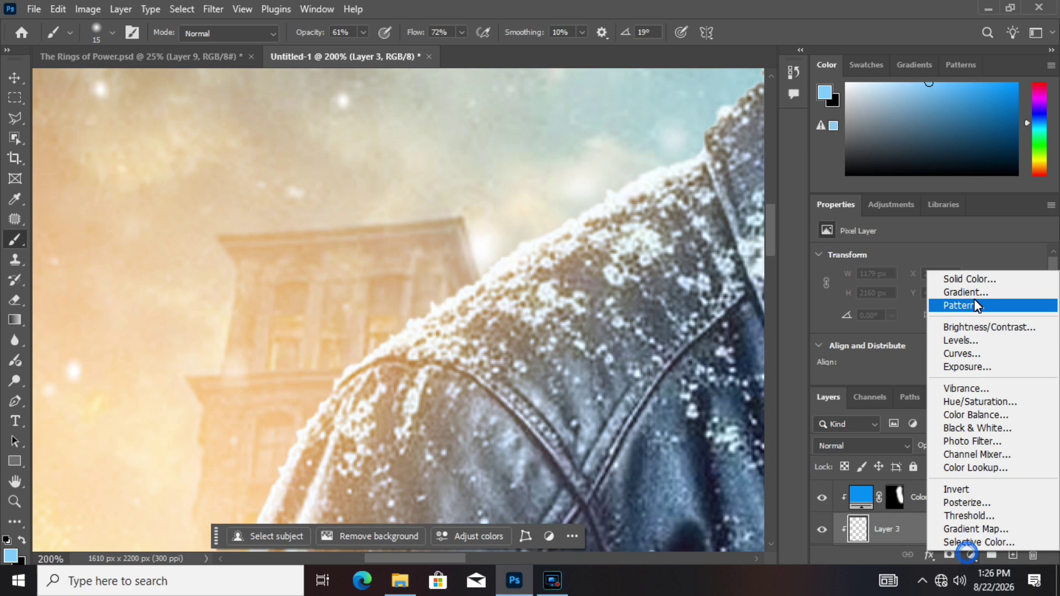
Add a new orange solid-color fill clipped above Layer 3, set it to Screen blending, and invert its mask to black
left_click(949, 276)
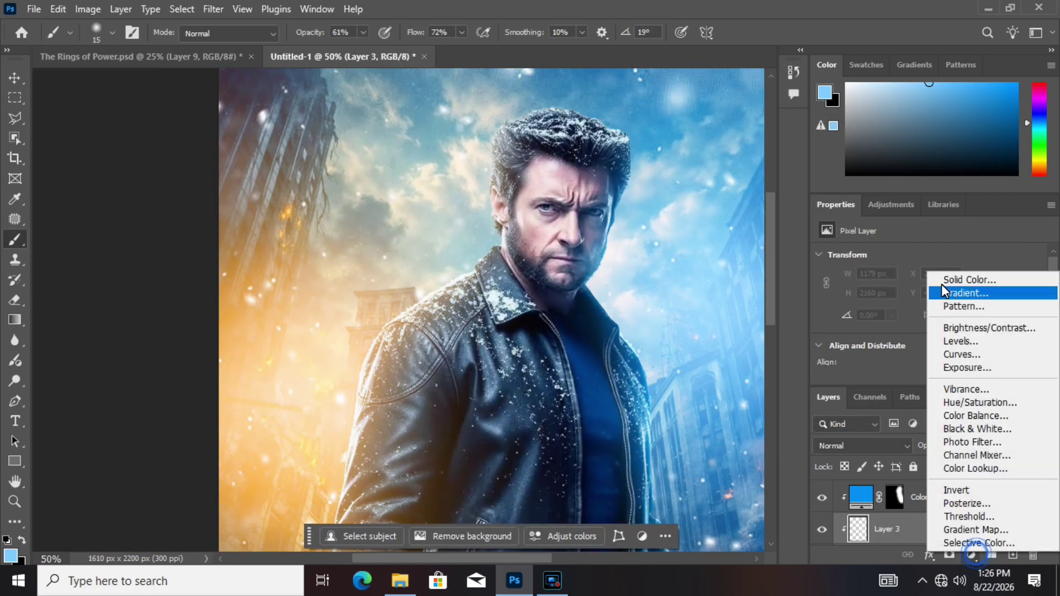
left_click(950, 277)
left_click(951, 158)
left_click(861, 446)
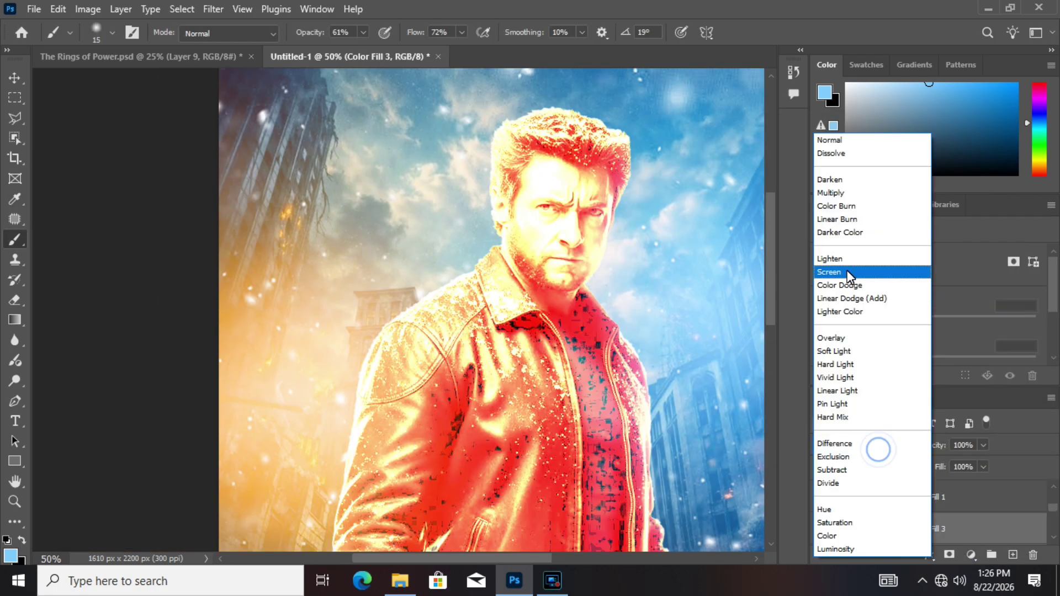
left_click(845, 268)
key("ctrl+i")
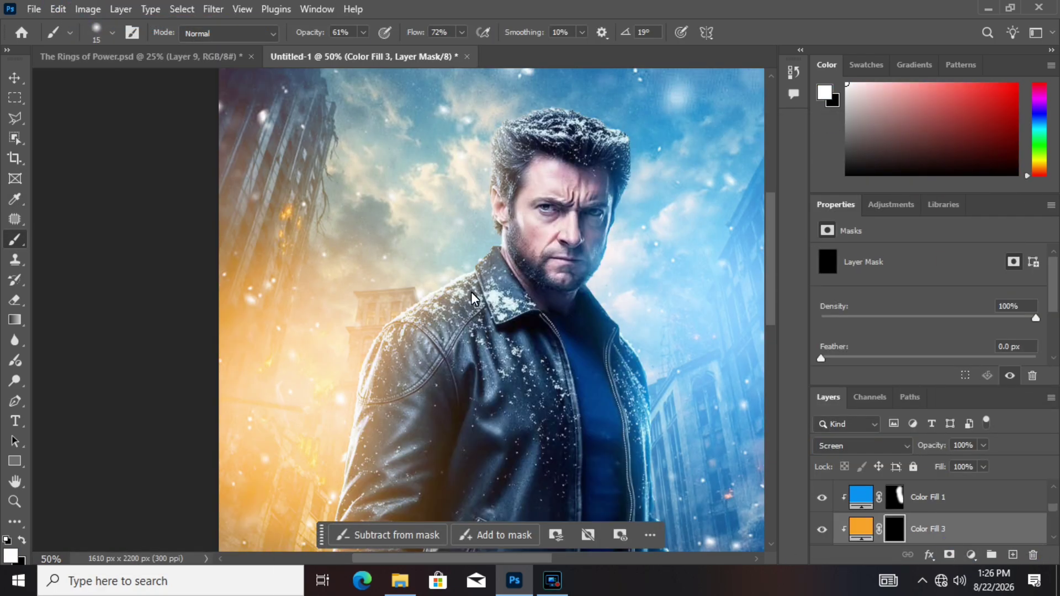
Paint orange light strokes on the fill's mask between the jacket's shoulder seams with the 15 px white brush
key("ctrl+plus")
key("ctrl+plus")
key("ctrl+plus")
left_click_drag(514, 379, 572, 452)
left_click_drag(578, 371, 586, 434)
left_click_drag(630, 389, 584, 476)
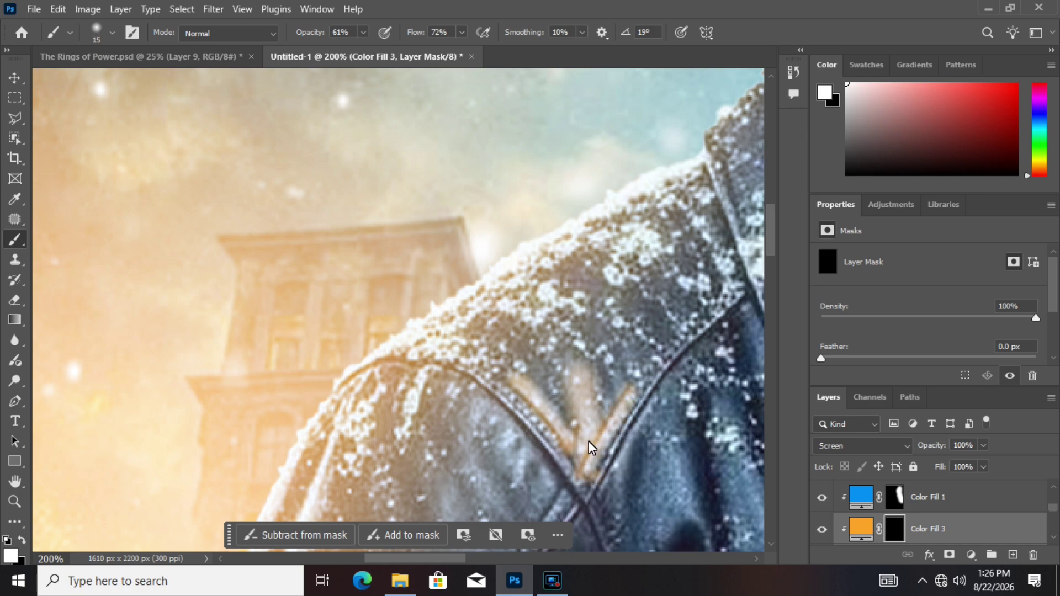
Set the brush to 37% flow and 50 px, then paint orange light over the jacket's shoulder panel
left_click(462, 32)
left_click_drag(465, 50, 436, 50)
left_click(486, 411)
key("bracketright")
key("bracketright")
key("bracketright")
key("bracketright")
key("bracketright")
key("bracketright")
key("bracketright")
left_click_drag(481, 413, 555, 491)
left_click_drag(544, 372, 562, 413)
Continue painting the orange light down the shoulder panel and across the upper sleeve folds
scroll(465, 291, "down", 3)
left_click_drag(465, 318, 488, 417)
scroll(450, 302, "down", 3)
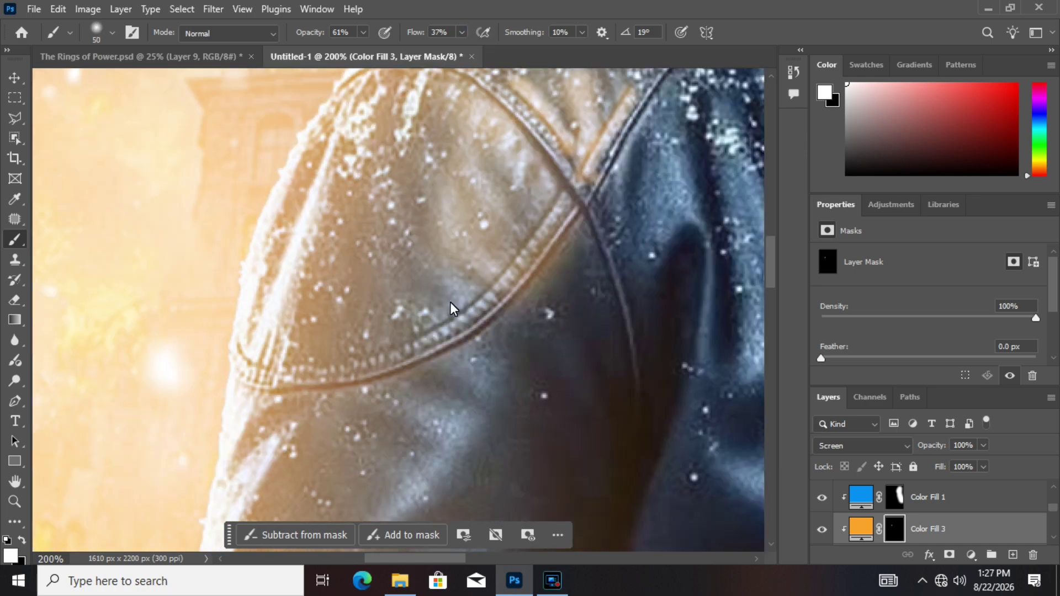
left_click_drag(488, 353, 346, 452)
scroll(432, 465, "down", 3)
scroll(354, 447, "down", 2)
left_click_drag(452, 304, 347, 370)
left_click_drag(505, 354, 320, 420)
scroll(418, 398, "down", 5)
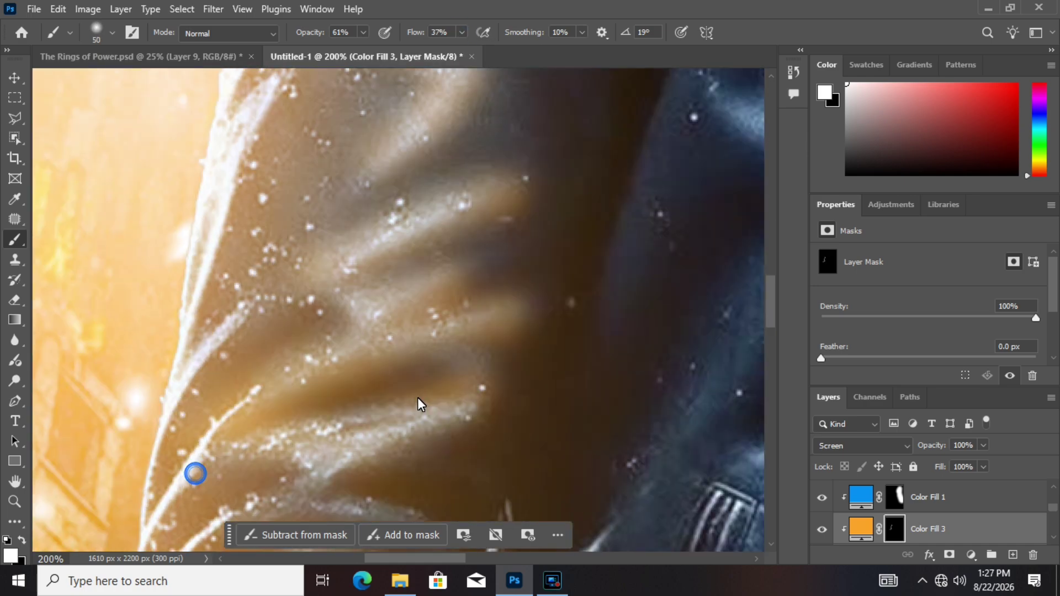
Reduce the brush to 25 px and paint orange highlights along the mid-sleeve wrinkles
key("bracketleft")
key("bracketleft")
key("bracketleft")
key("bracketleft")
key("bracketleft")
mouse_move(434, 301)
left_mouse_down()
mouse_move(389, 283)
mouse_move(126, 335)
left_mouse_up()
left_click_drag(441, 329, 229, 327)
left_click_drag(446, 406, 166, 371)
left_click_drag(432, 442, 270, 407)
Paint orange highlights across the remaining wrinkles on the lower sleeve
scroll(271, 408, "down", 3)
left_click_drag(414, 351, 184, 349)
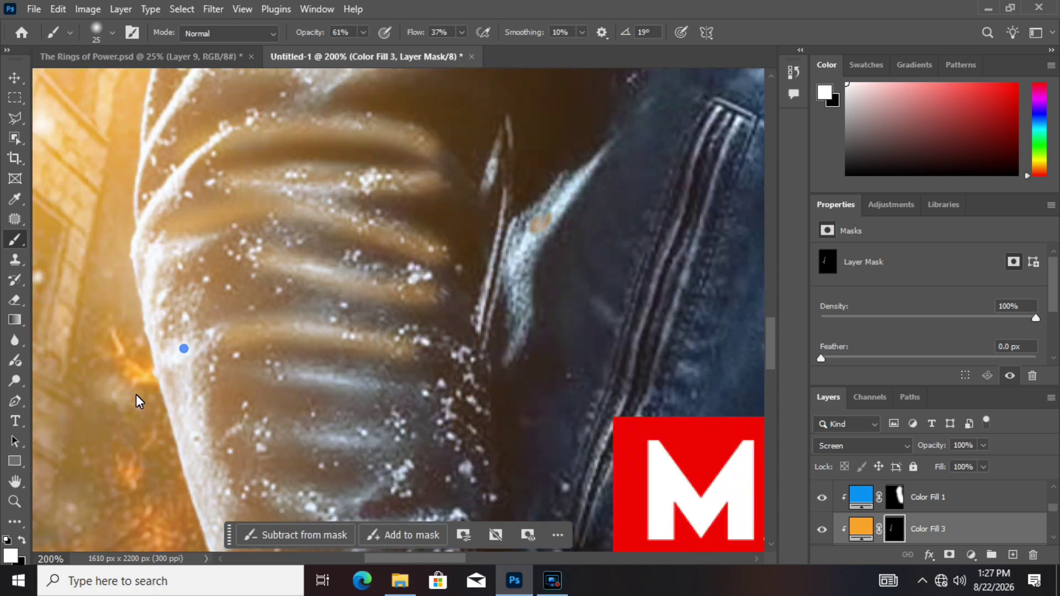
left_click_drag(448, 401, 224, 382)
left_click_drag(395, 450, 262, 446)
scroll(412, 298, "down", 7)
left_click_drag(436, 353, 270, 327)
scroll(480, 189, "up", 8)
Touch up the orange light on the jacket highlight beside the sleeve with a 10 px brush
key("bracketleft")
key("bracketleft")
key("bracketleft")
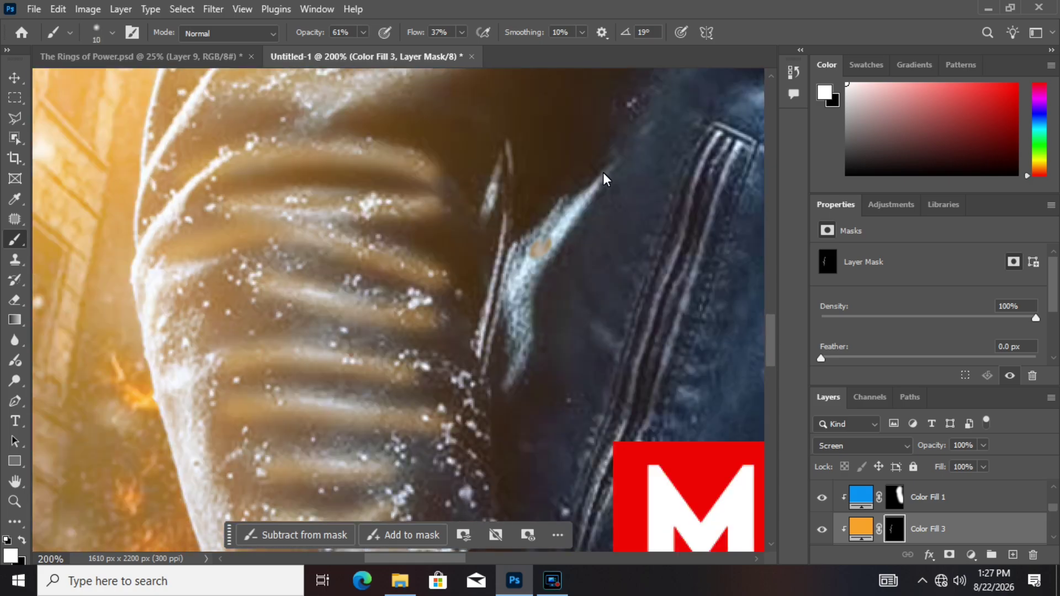
left_click(520, 356)
key("ctrl+minus")
key("ctrl+minus")
key("ctrl+minus")
key("ctrl+minus")
key("ctrl+minus")
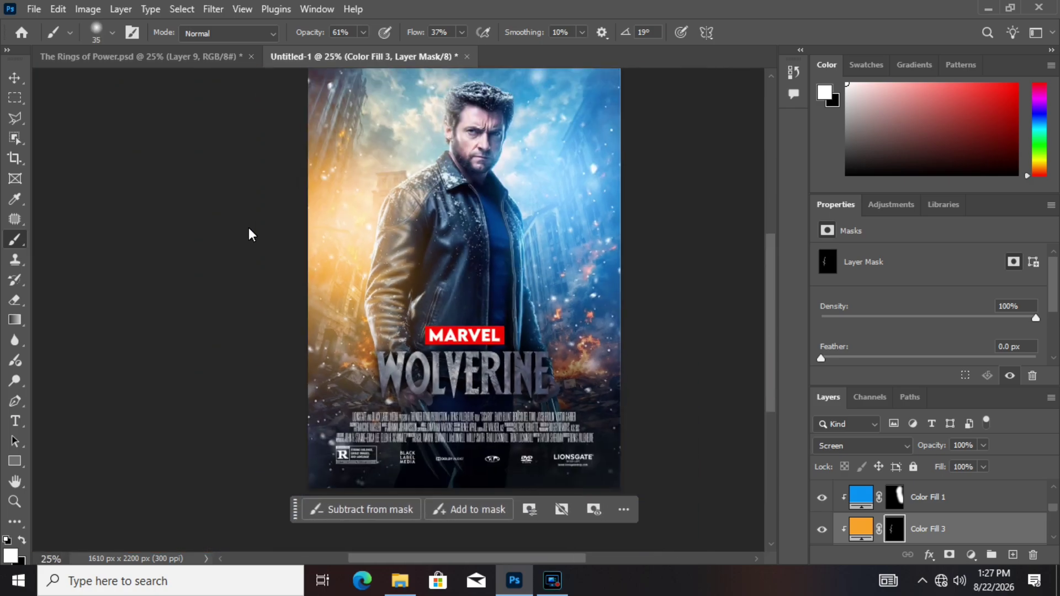
Soften the orange sleeve light with a 401 px eraser at 30% opacity, and lower the Color Fill 3 layer's opacity
key("e")
left_click(112, 33)
left_click_drag(136, 83, 132, 83)
left_click(391, 305)
left_click_drag(391, 305, 398, 211)
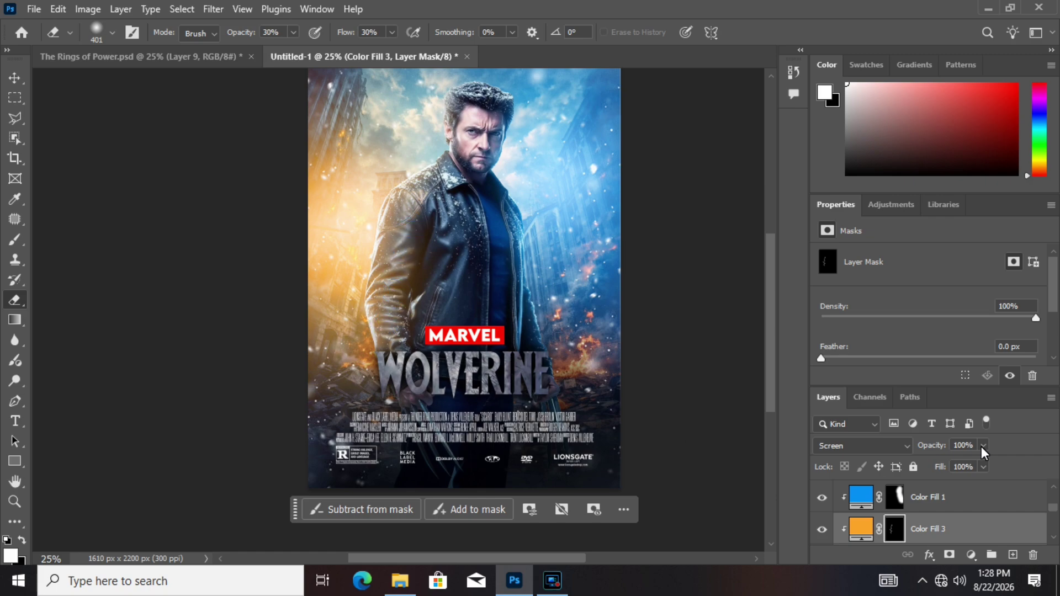
left_click(983, 447)
left_click_drag(1000, 463, 951, 465)
Select all layers above the Background and group them as Group 1 in Pass Through mode
left_click(14, 80)
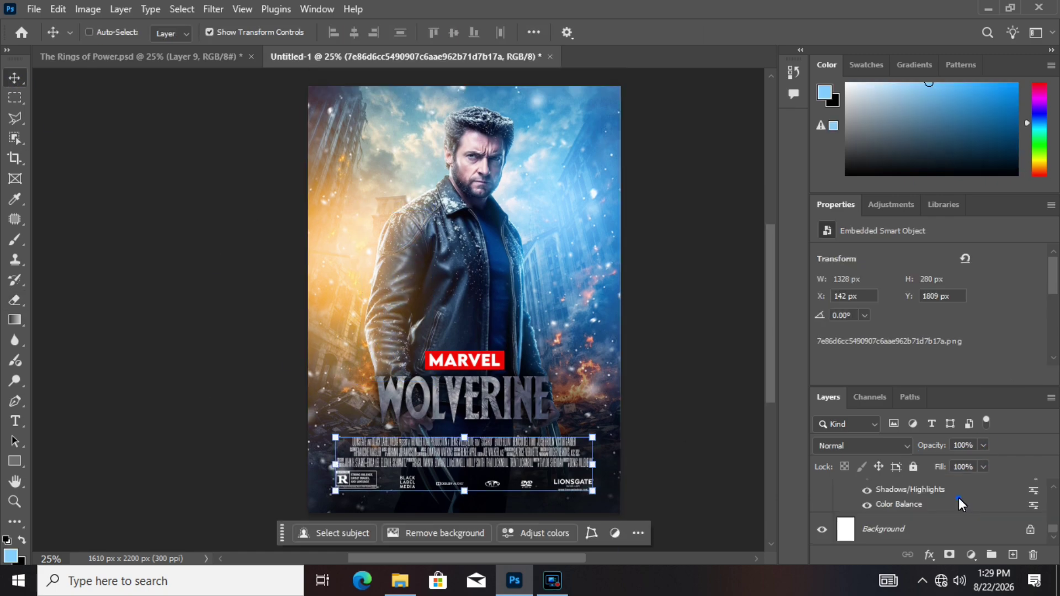
left_click(962, 498, "ctrl")
scroll(959, 498, "up", 2)
right_click(930, 525)
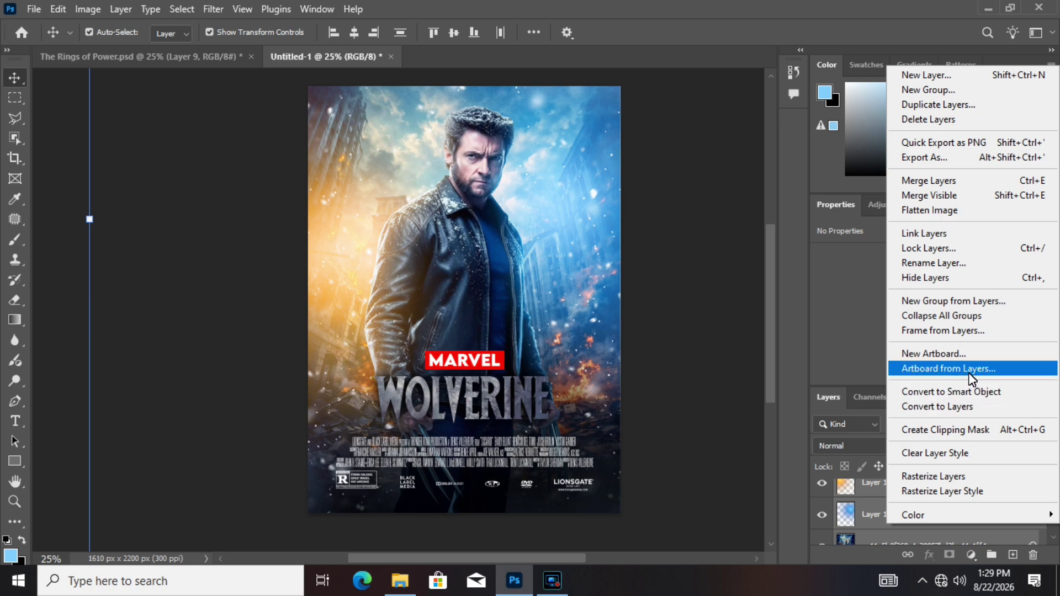
left_click(959, 302)
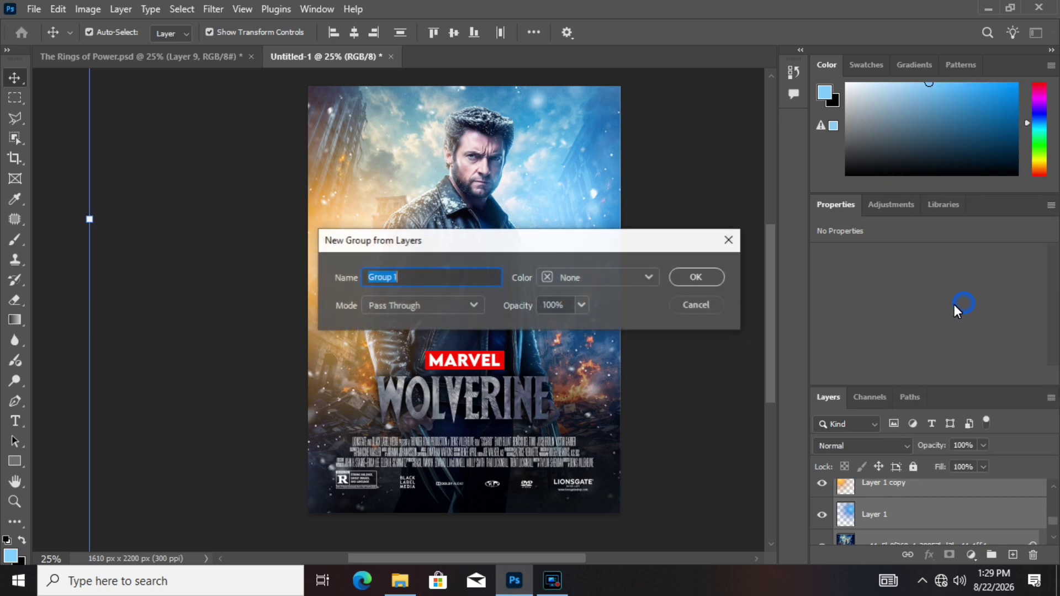
left_click(707, 275)
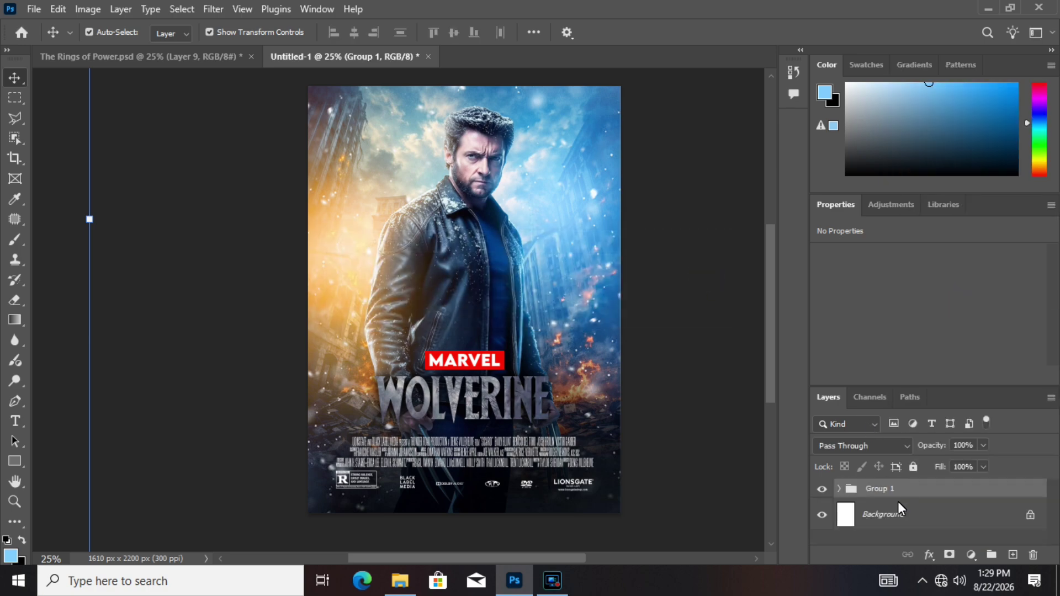
Duplicate Group 1 within the same document as Group 1 copy
left_click(841, 489)
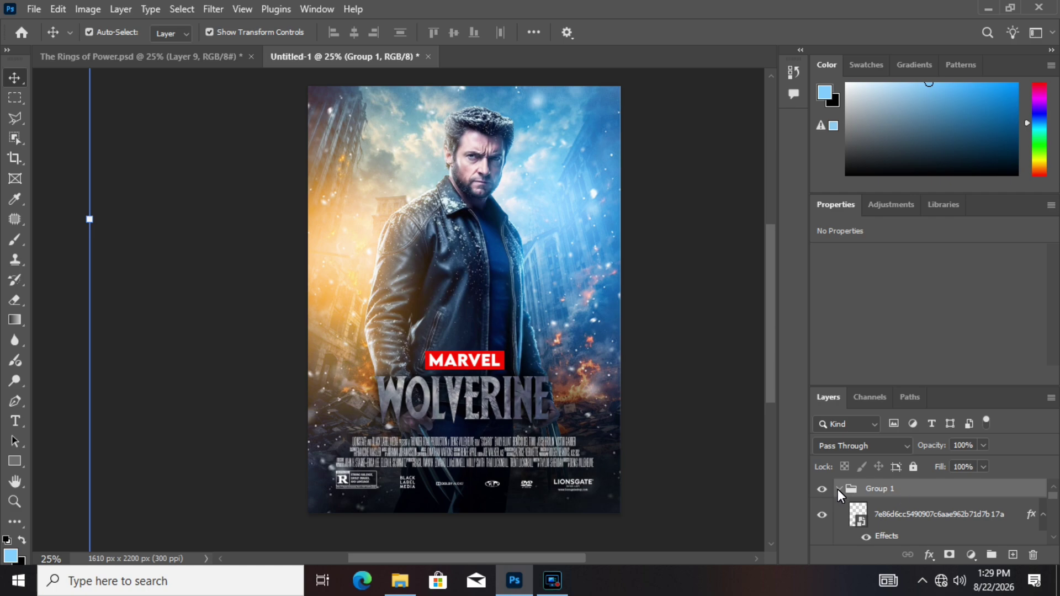
left_click(838, 489)
right_click(880, 489)
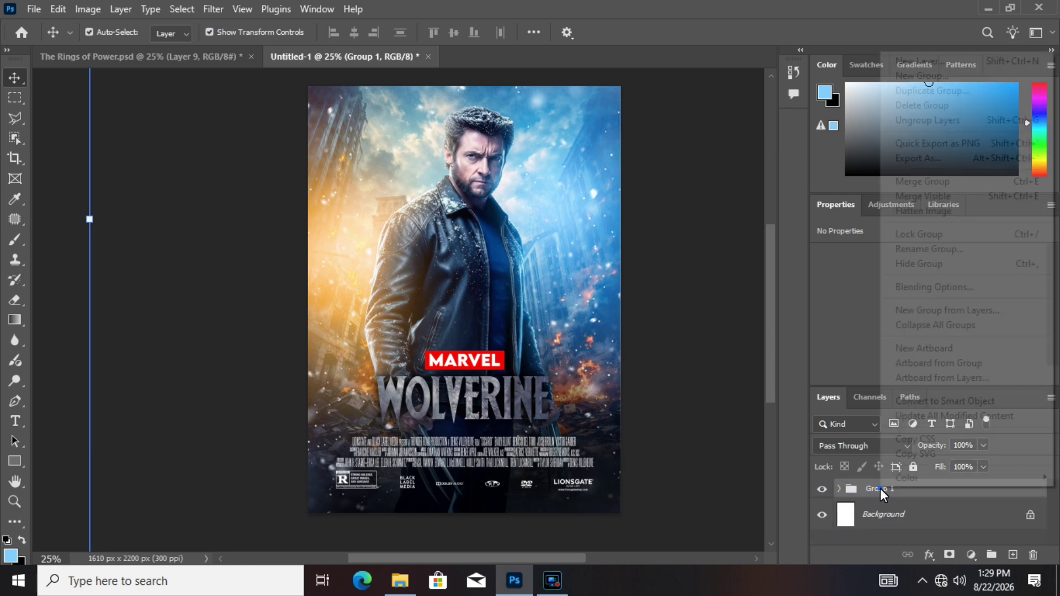
left_click(936, 90)
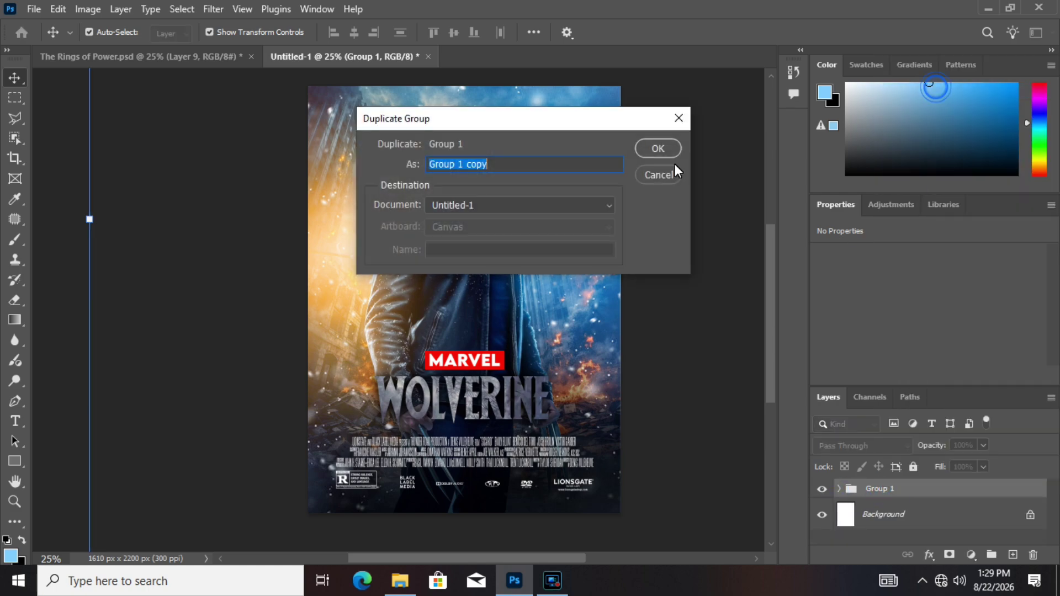
left_click(657, 146)
Select all the layers inside Group 1 and convert them into a single smart object
left_click(844, 513)
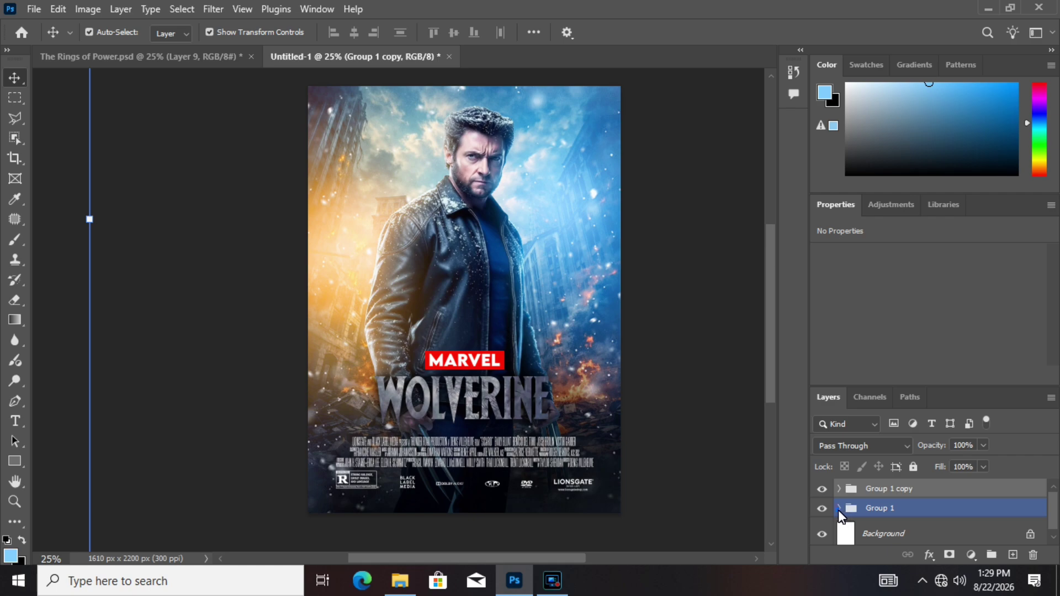
left_click(839, 508)
left_click(912, 529)
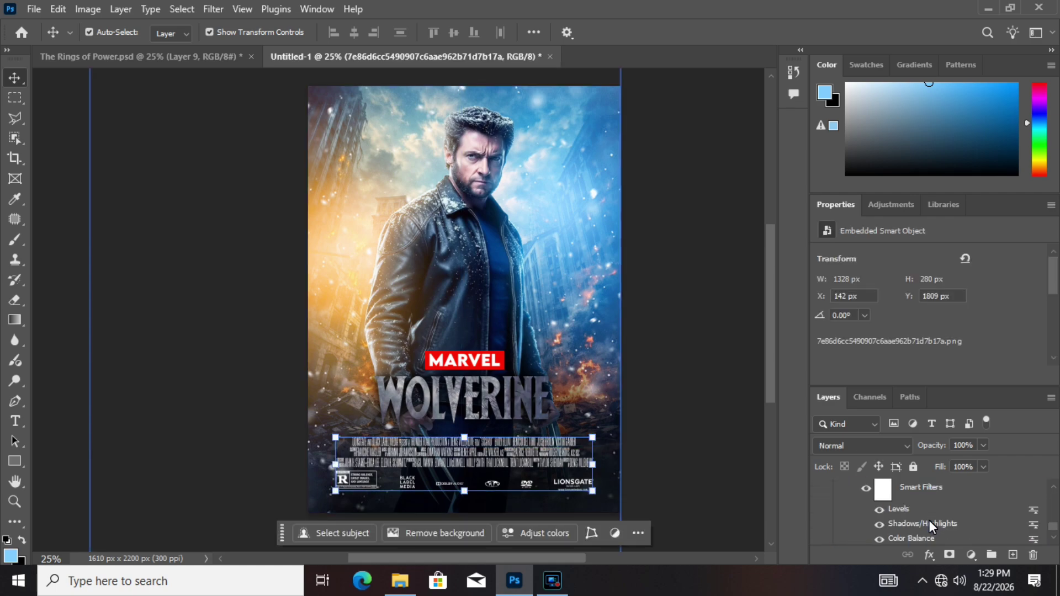
scroll(926, 517, "down", 2)
scroll(925, 516, "up", 1)
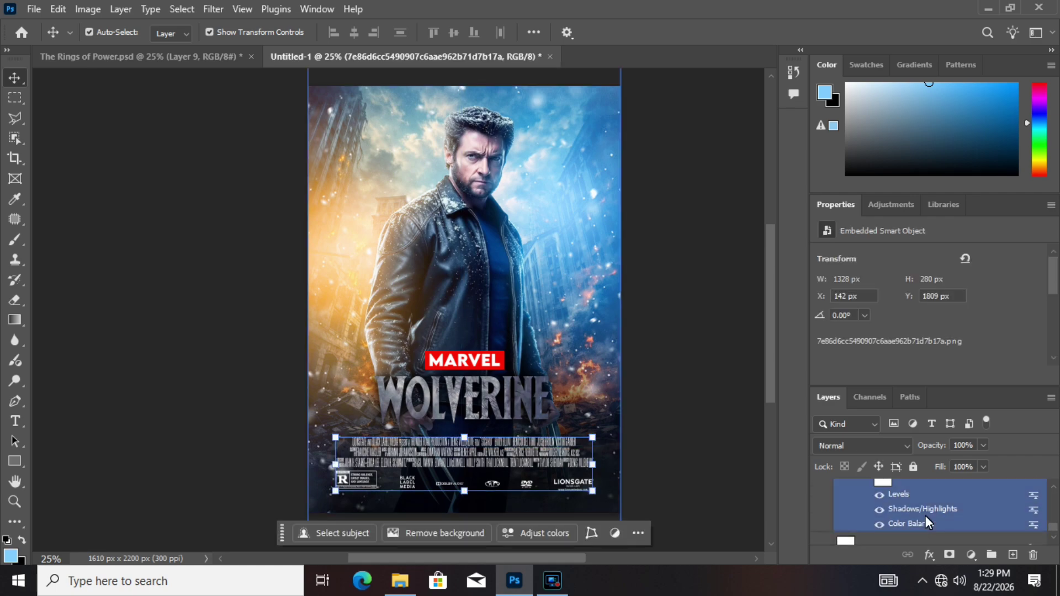
scroll(926, 515, "up", 1)
scroll(932, 519, "up", 2)
left_click(922, 513, "shift")
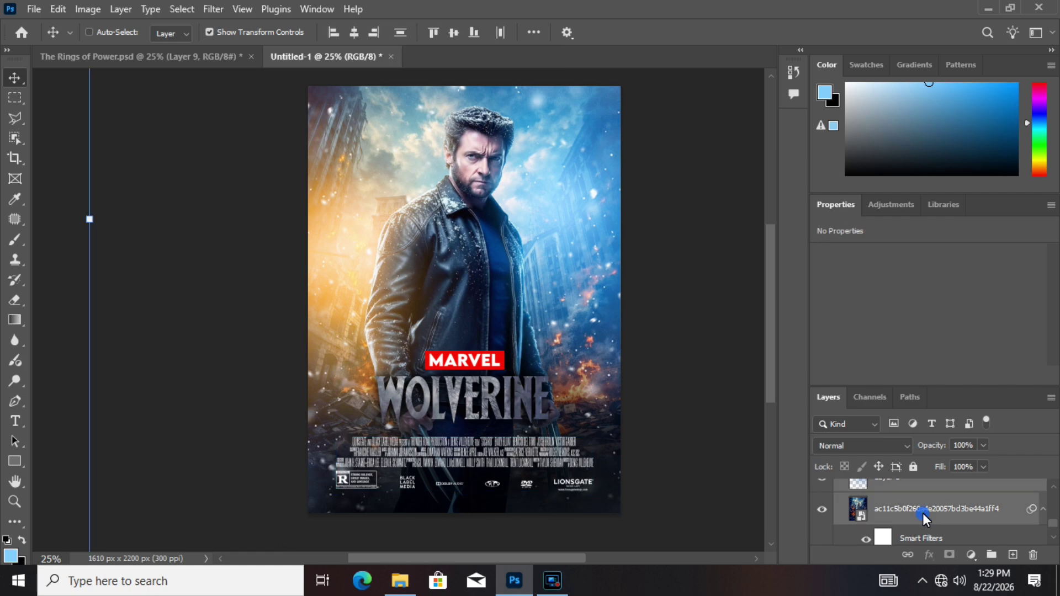
right_click(915, 508)
left_click(890, 364)
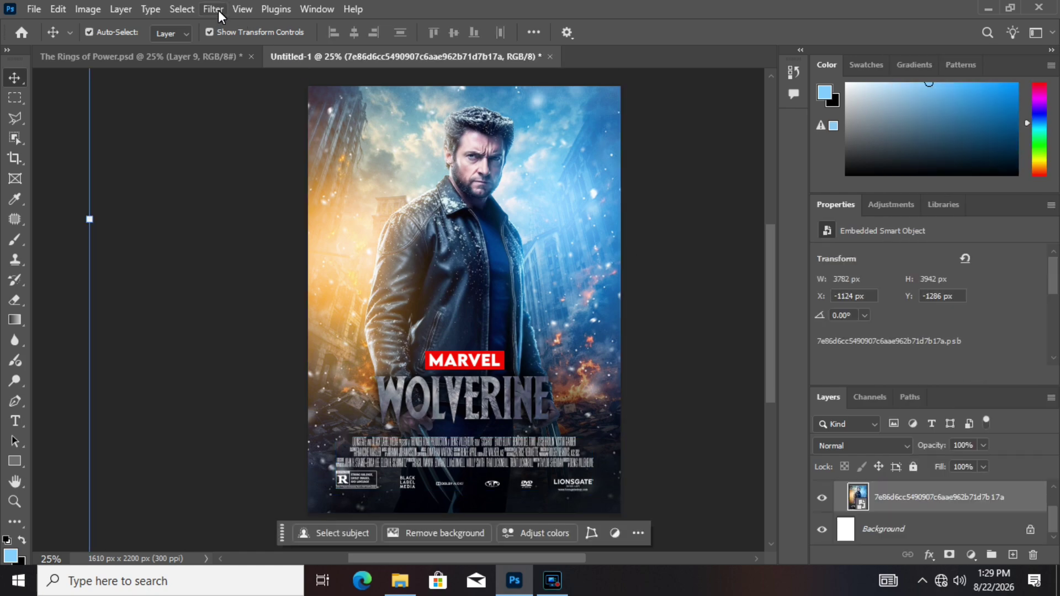
Apply Shadows/Highlights to the merged poster smart object with the Shadows amount at 76%
left_click(91, 10)
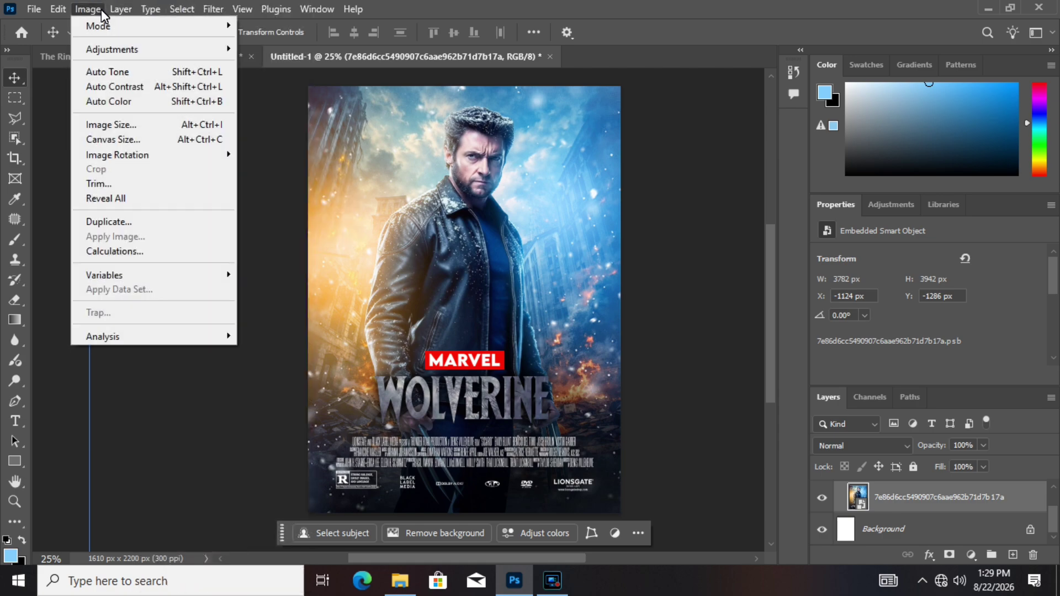
left_click(101, 9)
left_click(121, 9)
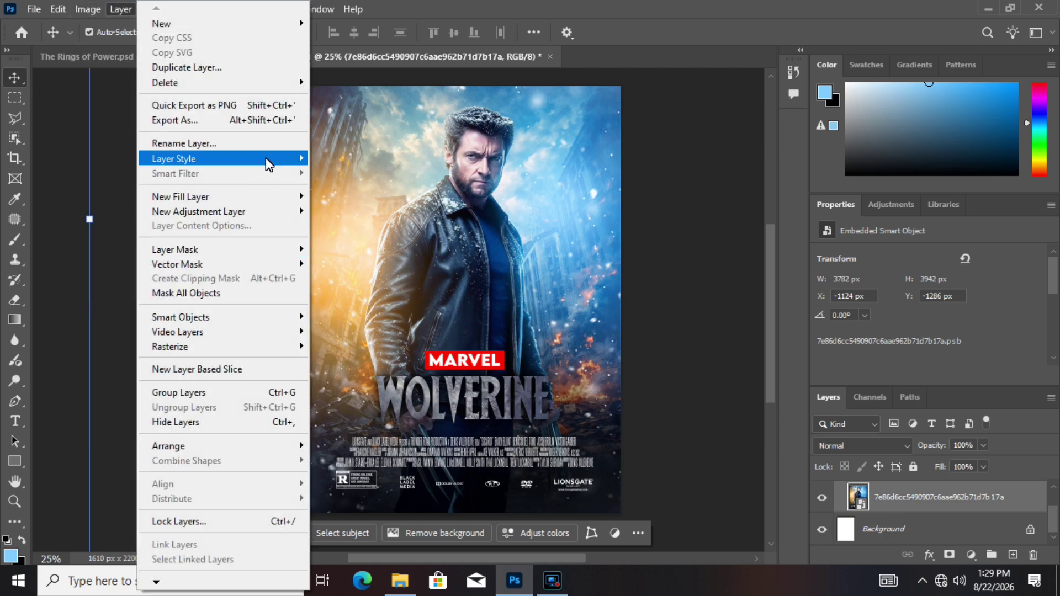
mouse_move(277, 164)
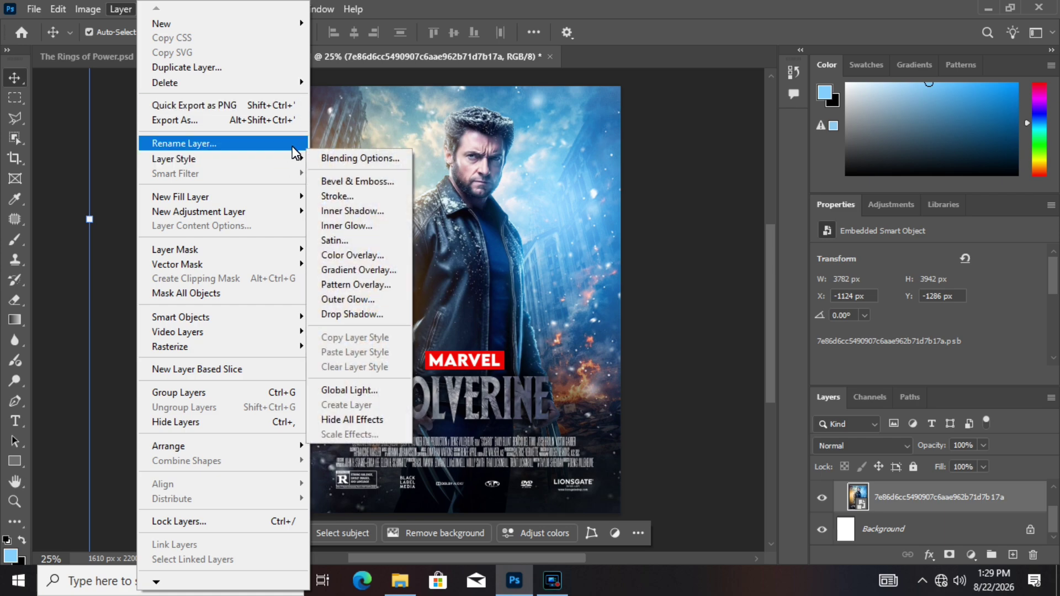
mouse_move(85, 9)
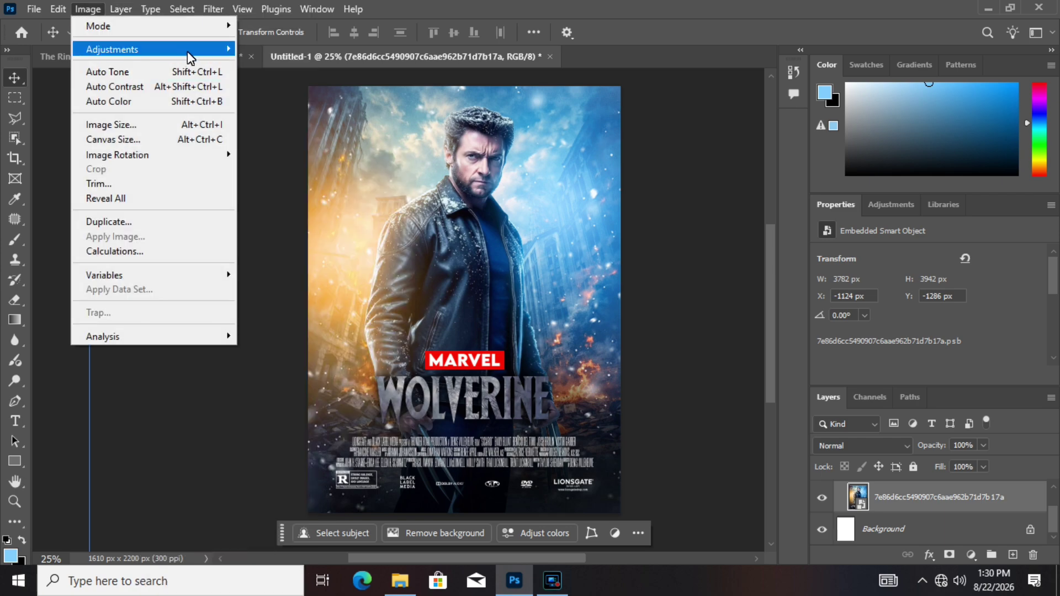
mouse_move(190, 52)
left_click(332, 310)
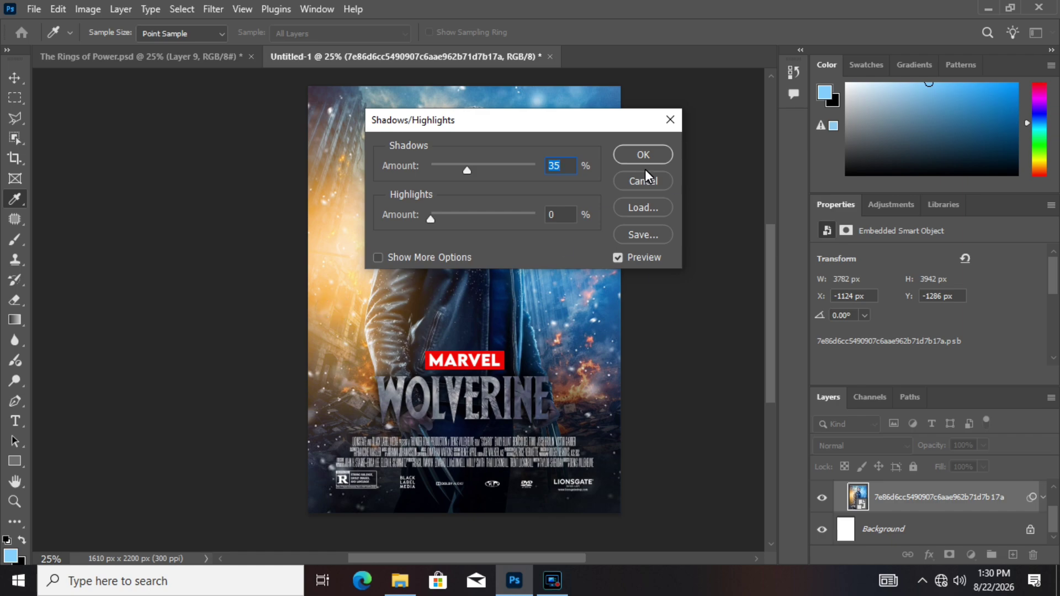
left_click_drag(492, 169, 511, 172)
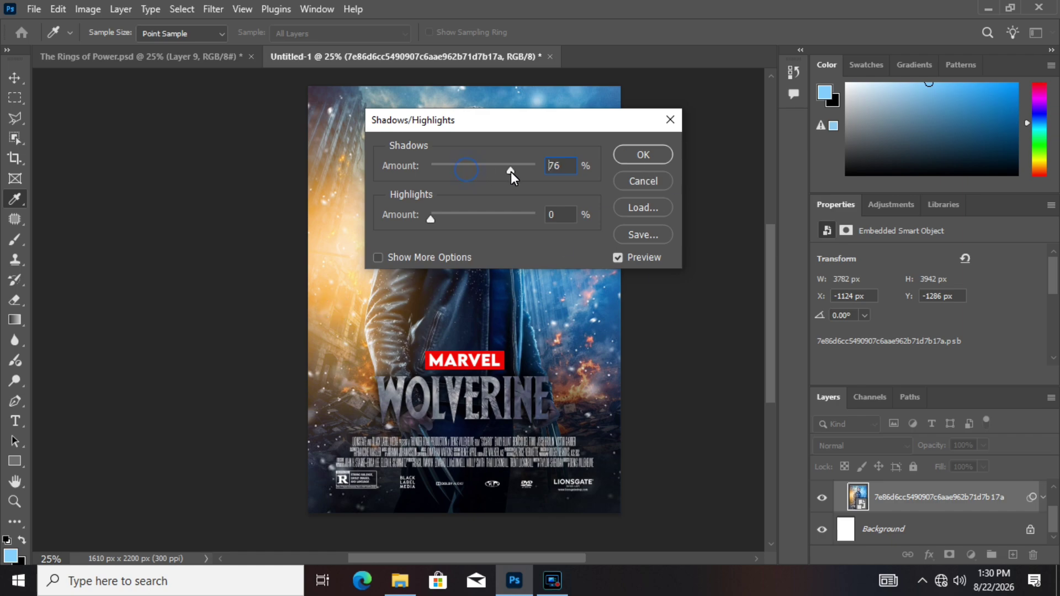
left_click_drag(525, 118, 684, 199)
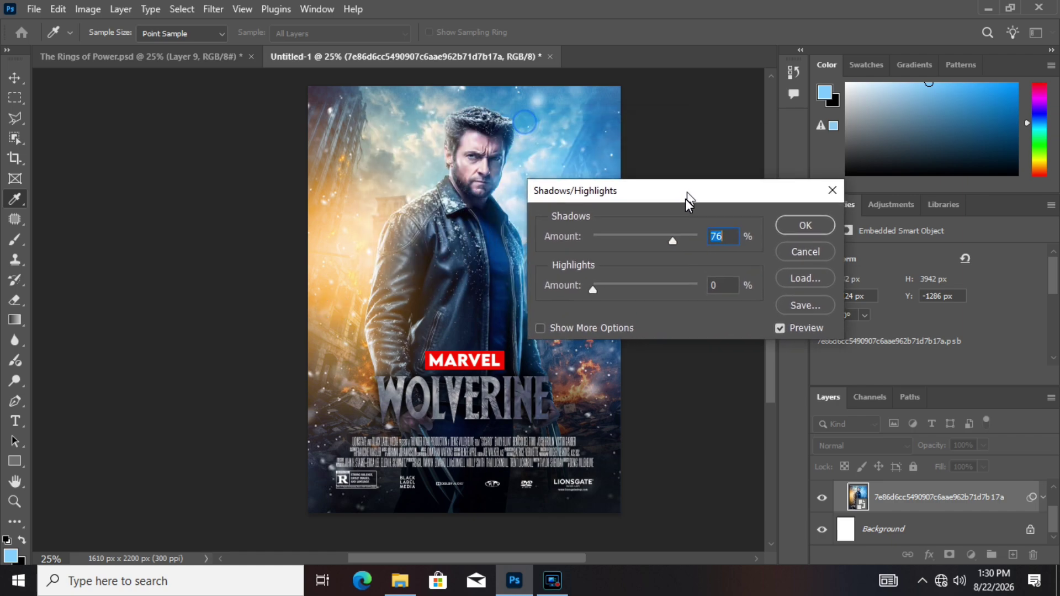
left_click(801, 229)
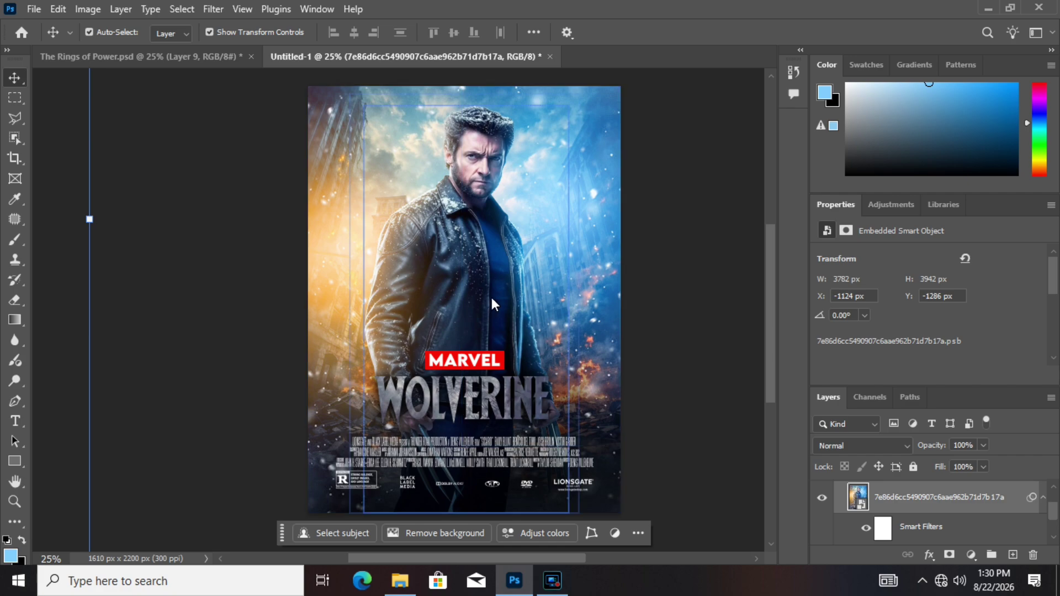
Move the poster smart object up into Group 1 copy and expand that group
scroll(943, 515, "up", 2)
left_click_drag(922, 533, 920, 488)
left_click(95, 10)
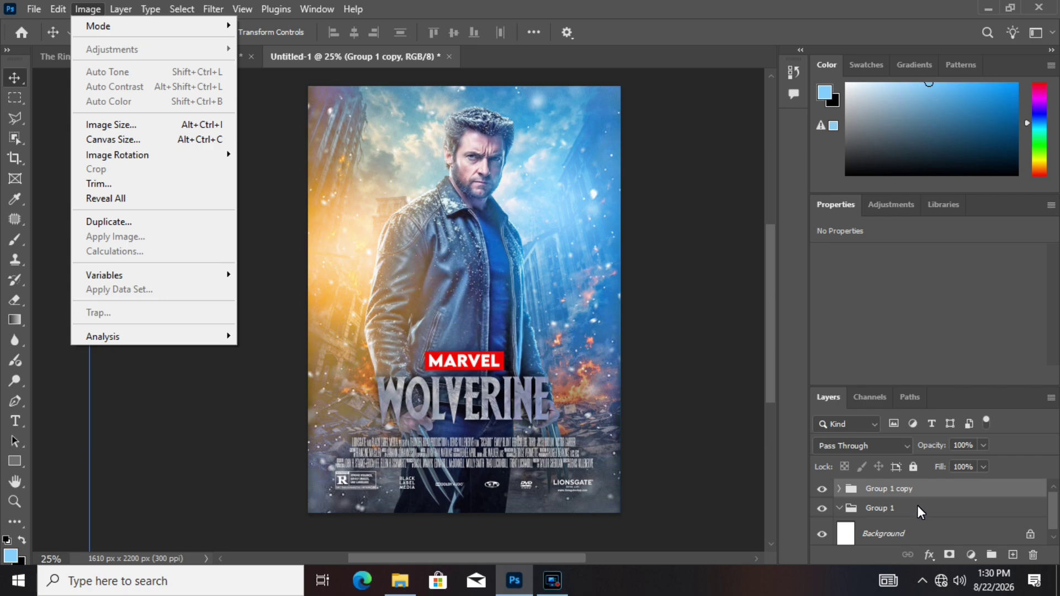
left_click(839, 489)
left_click(840, 490)
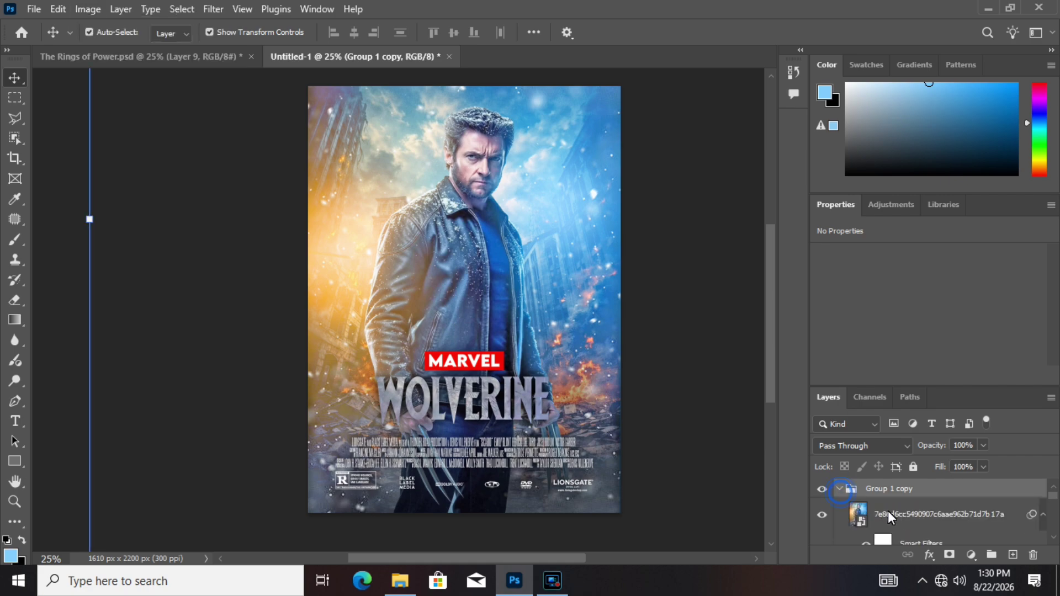
Apply Levels to the poster smart object with the black input at 56 and slightly brightened midtones
left_click(888, 513)
left_click(88, 9)
mouse_move(162, 54)
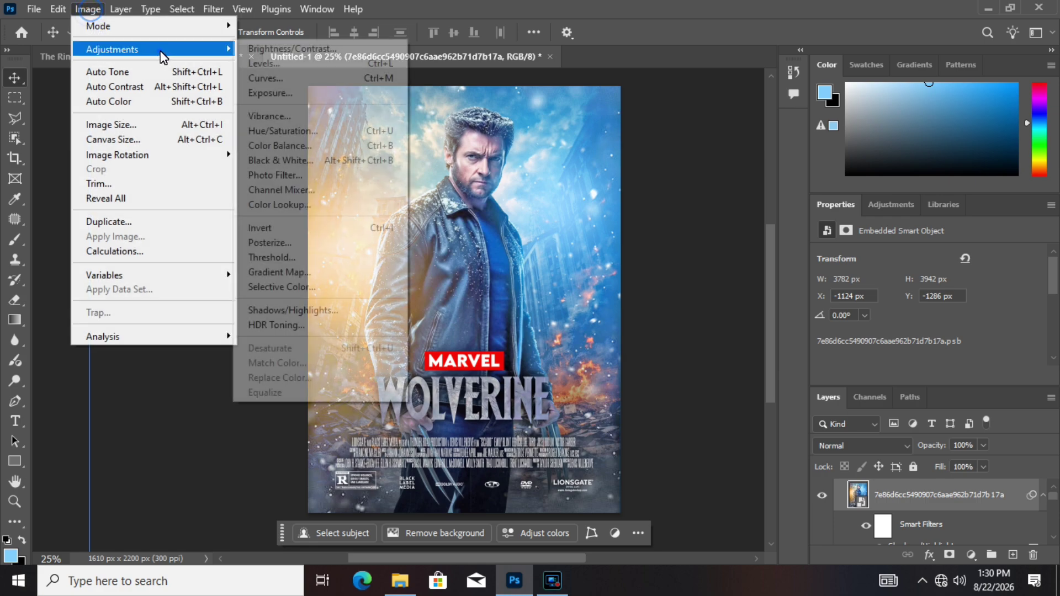
left_click(290, 65)
left_click_drag(531, 268, 574, 270)
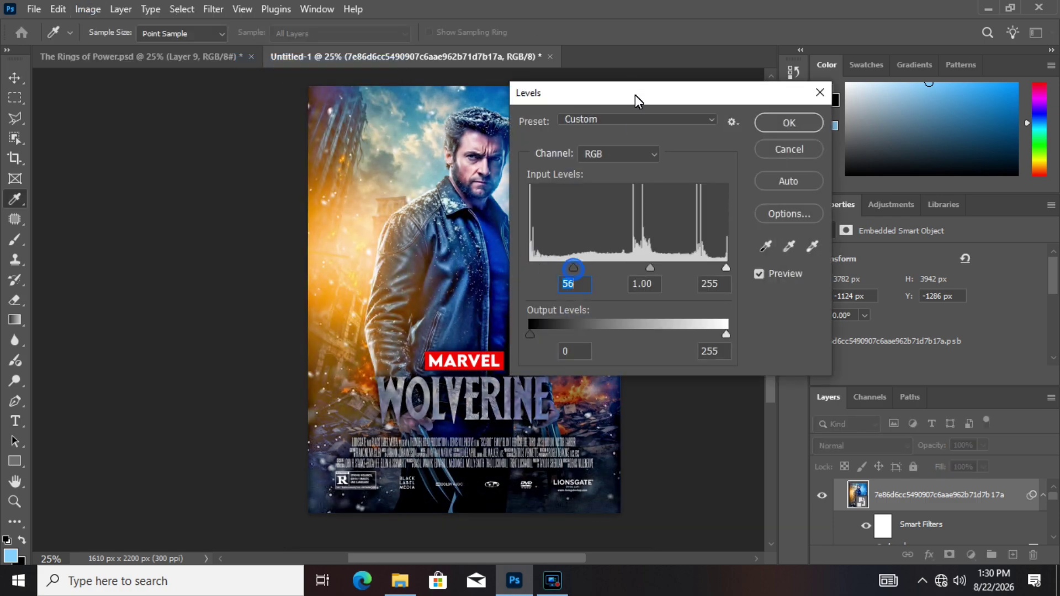
left_click_drag(635, 95, 791, 177)
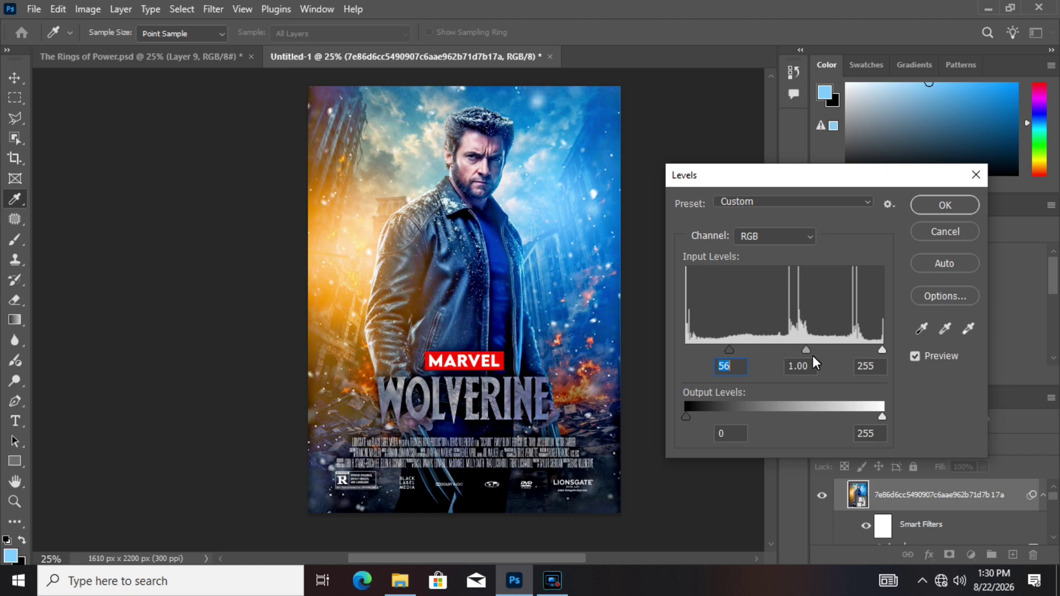
left_click_drag(807, 351, 800, 354)
left_click(925, 203)
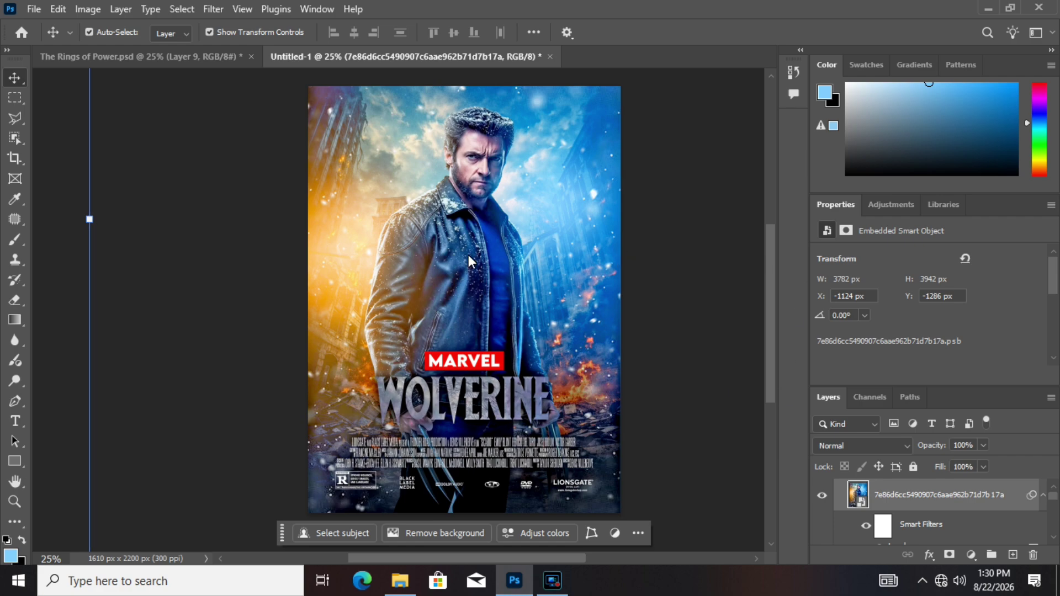
Export the poster with Save for Web as a quality-100 JPEG, entering "wo" as the file name
left_click(40, 10)
mouse_move(187, 249)
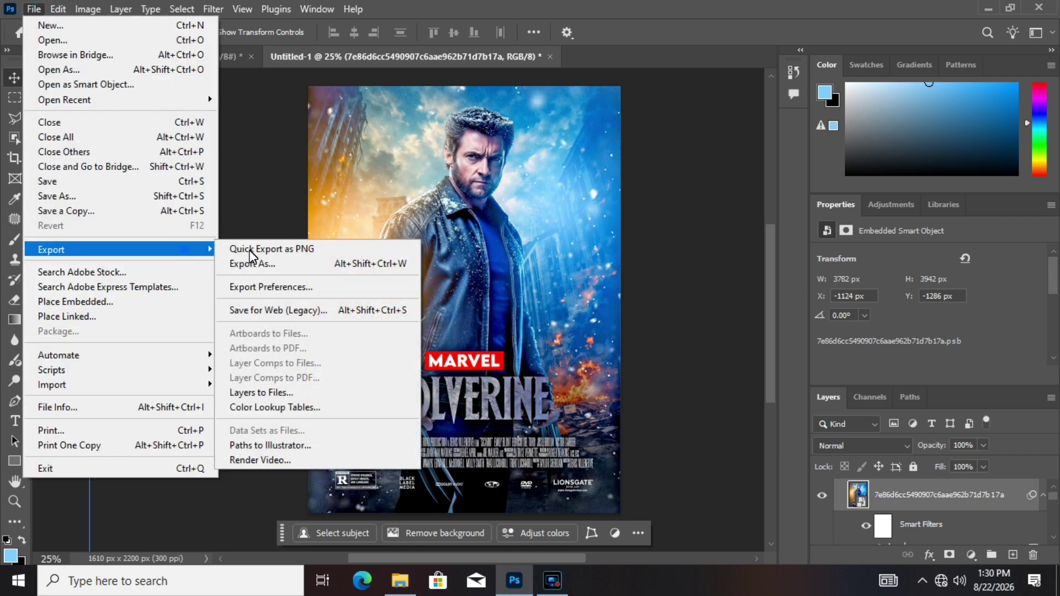
left_click(298, 311)
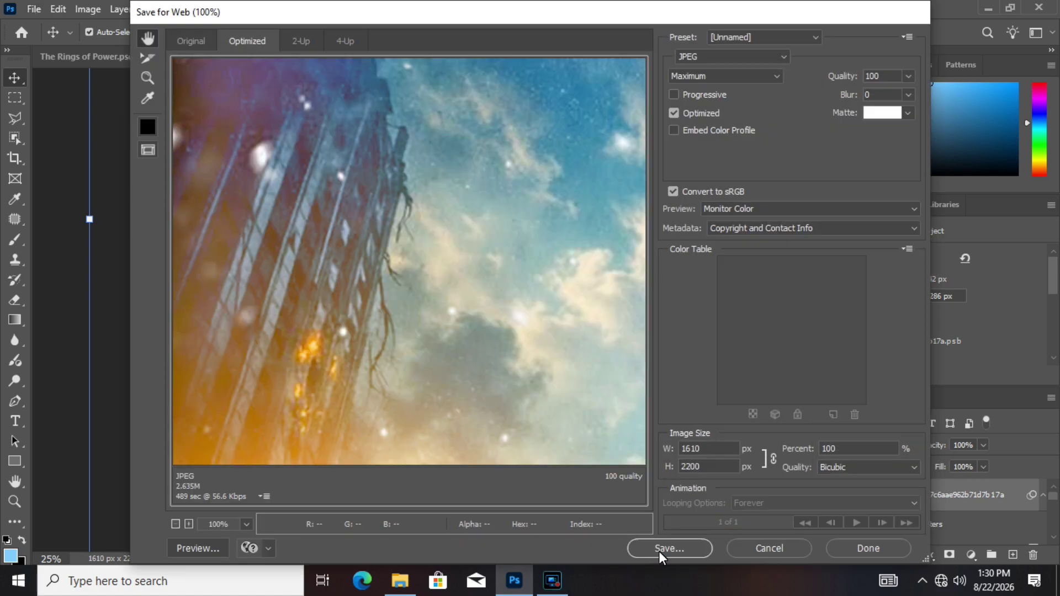
left_click(658, 550)
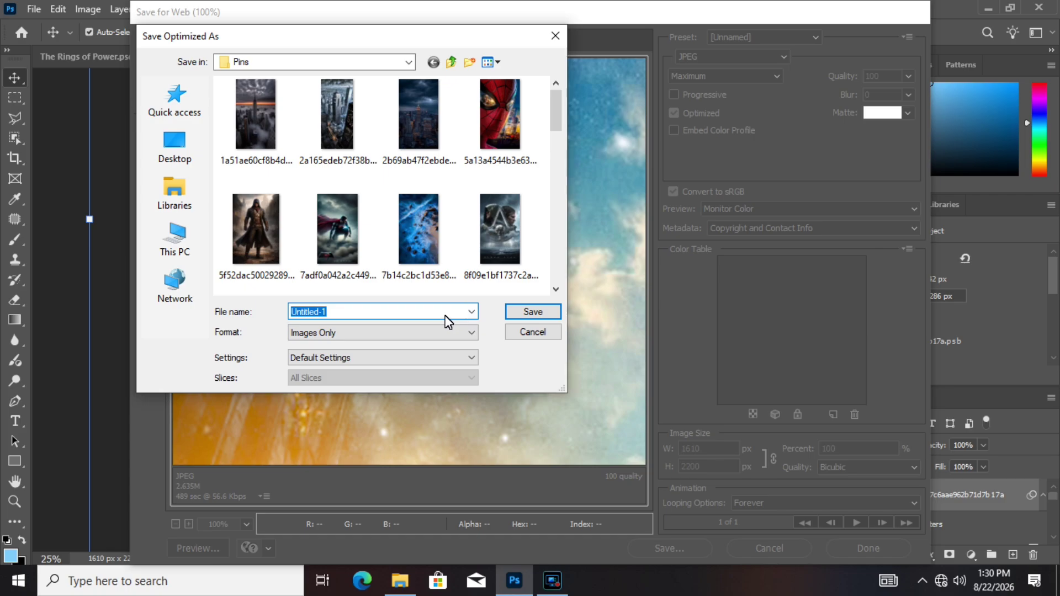
type("wo")
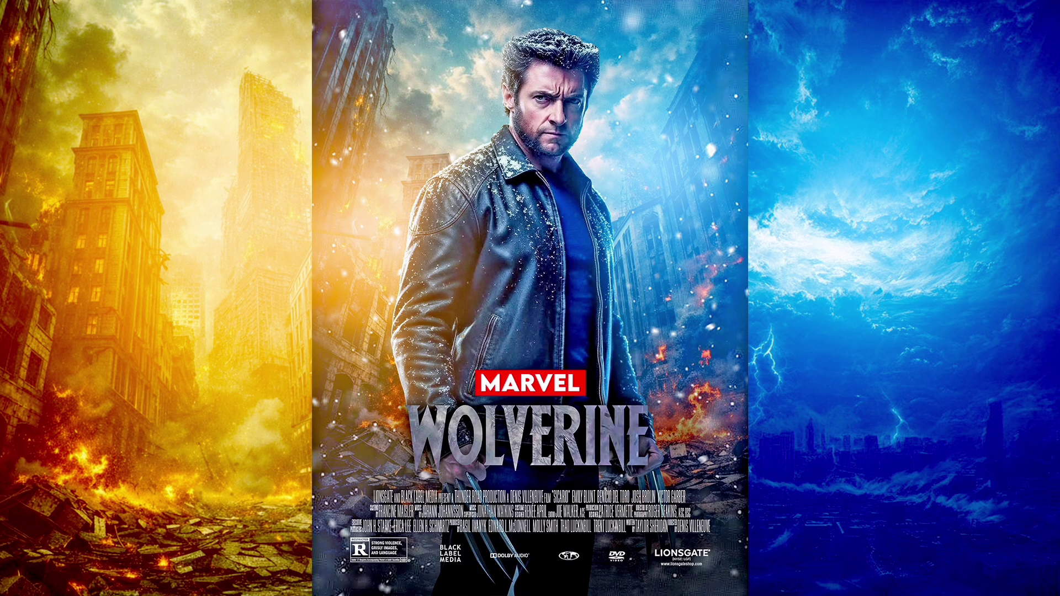